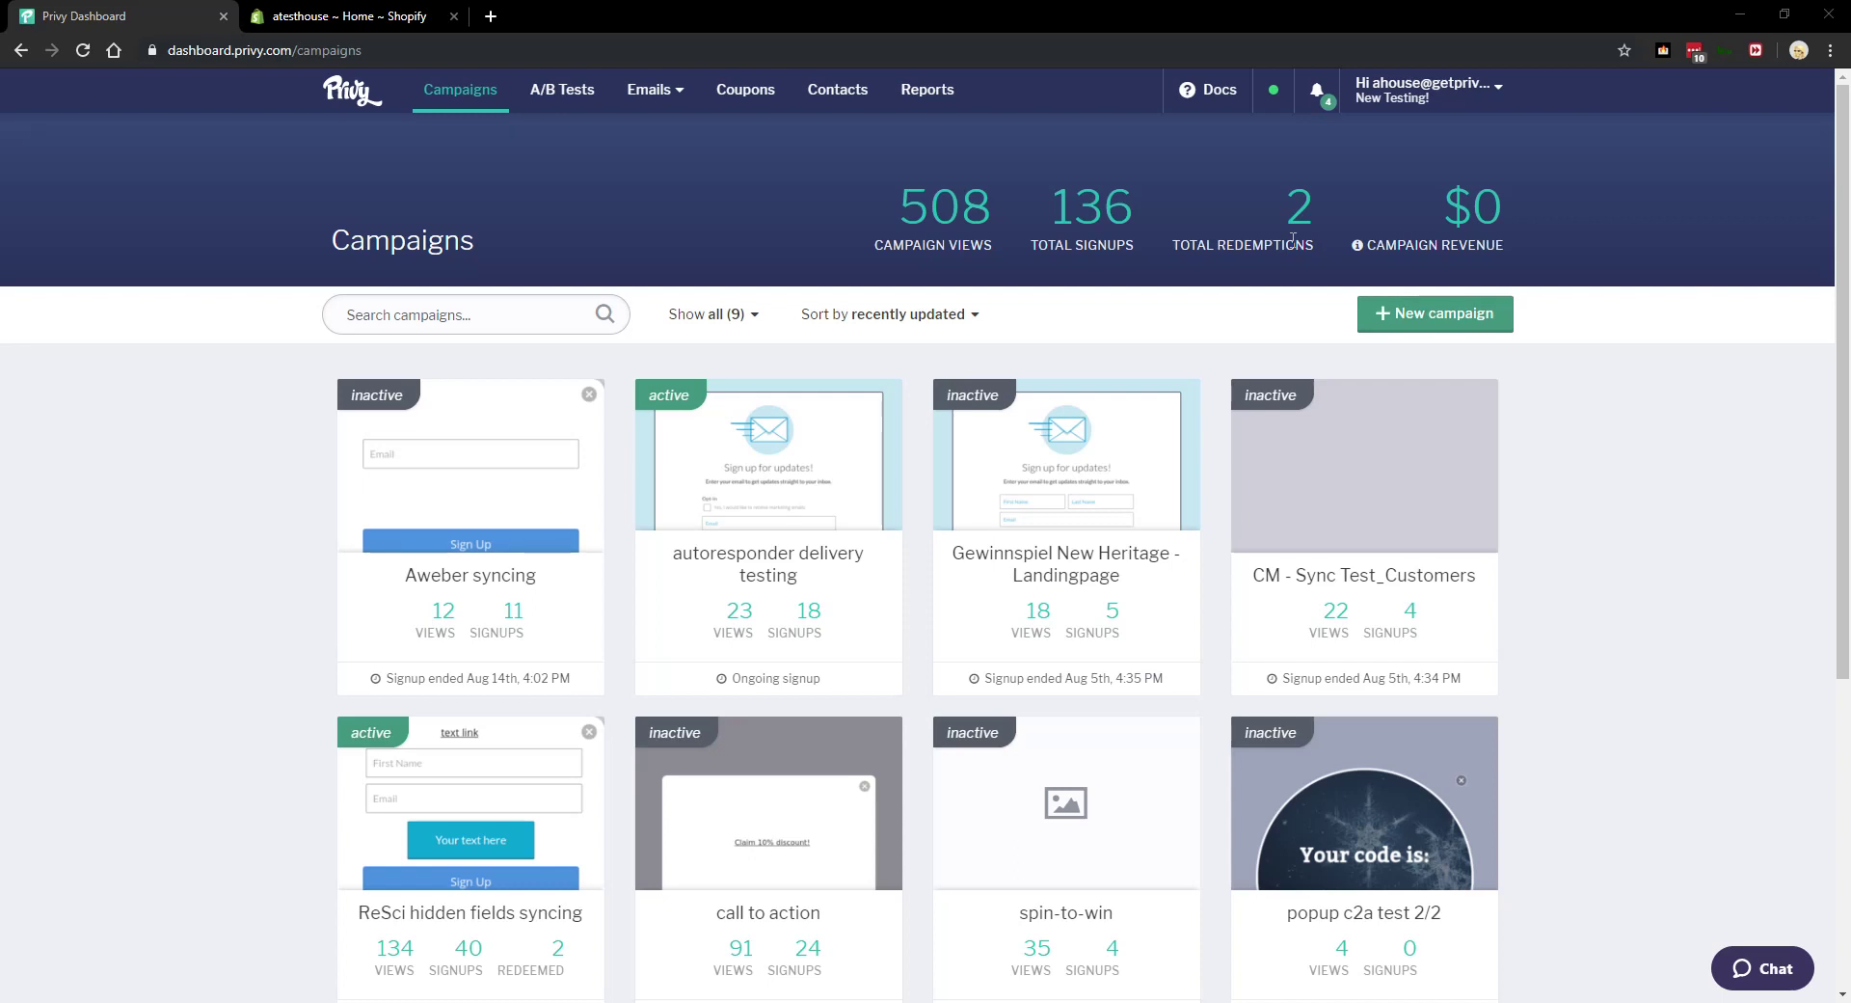
# Open an existing newsletter's From settings, inspect the available sender email domains, and close the settings without saving.
pyautogui.click(652, 89)
pyautogui.click(661, 128)
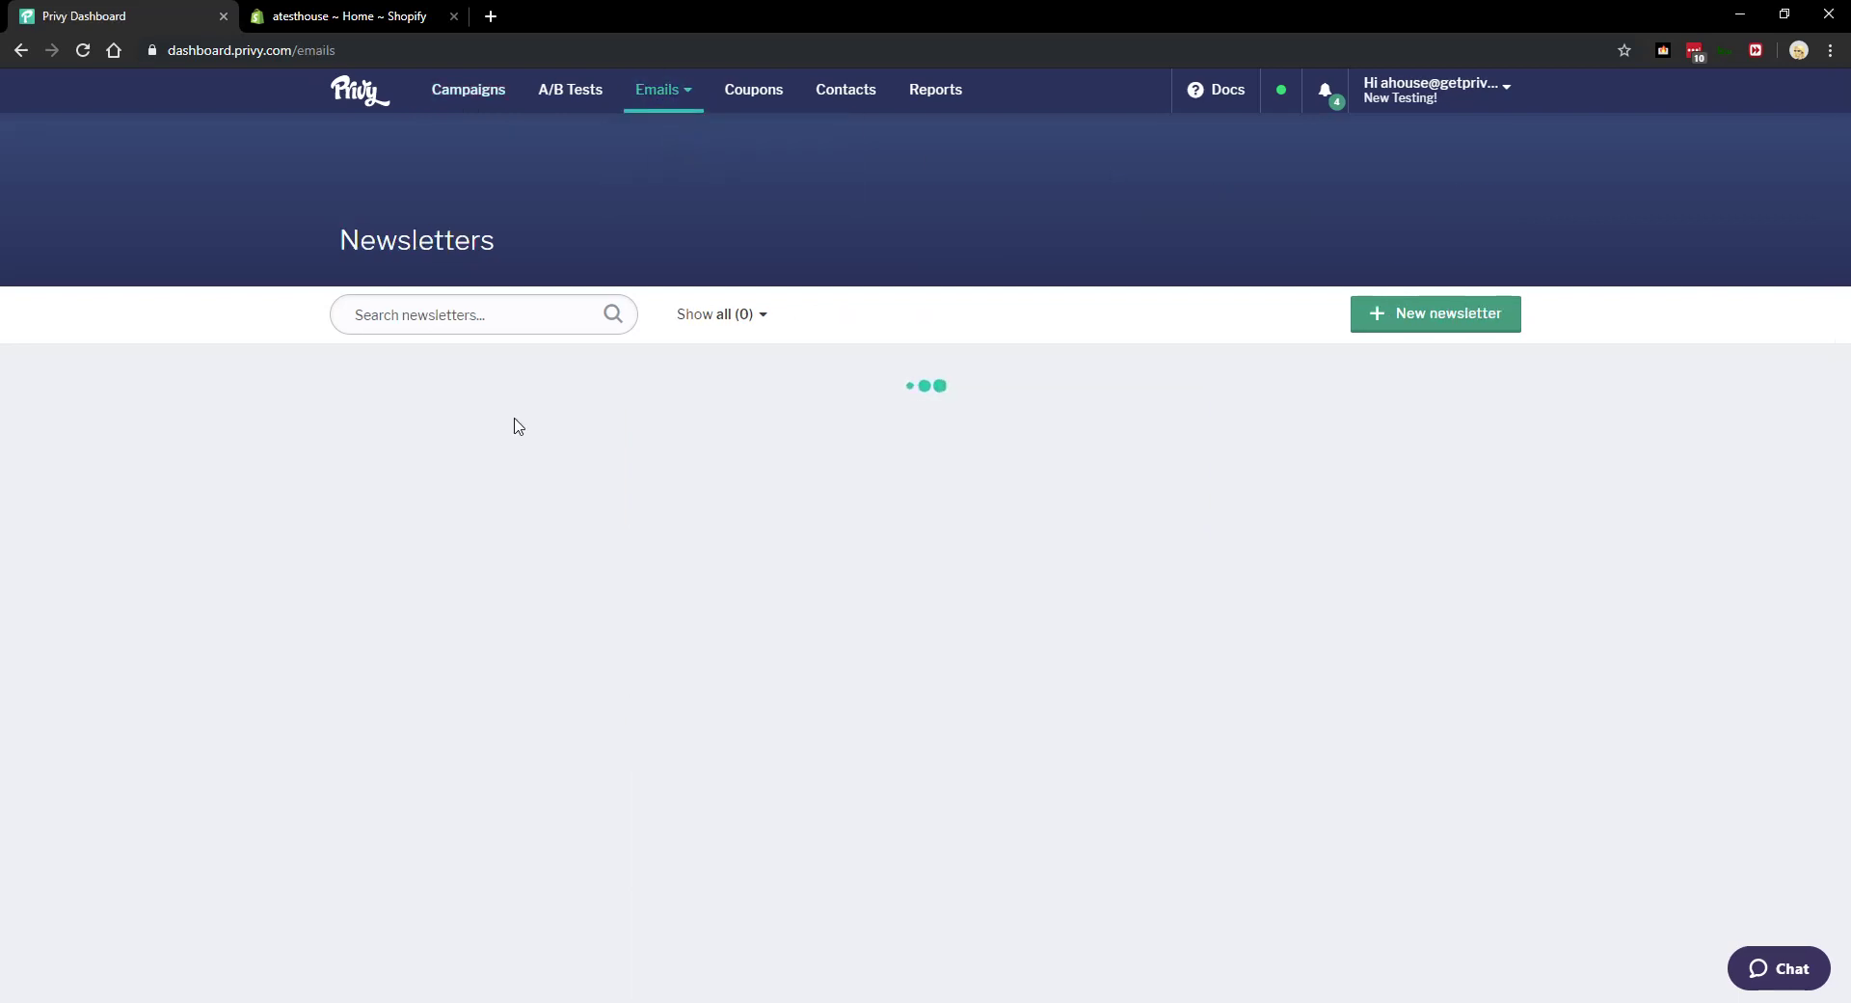
pyautogui.click(829, 446)
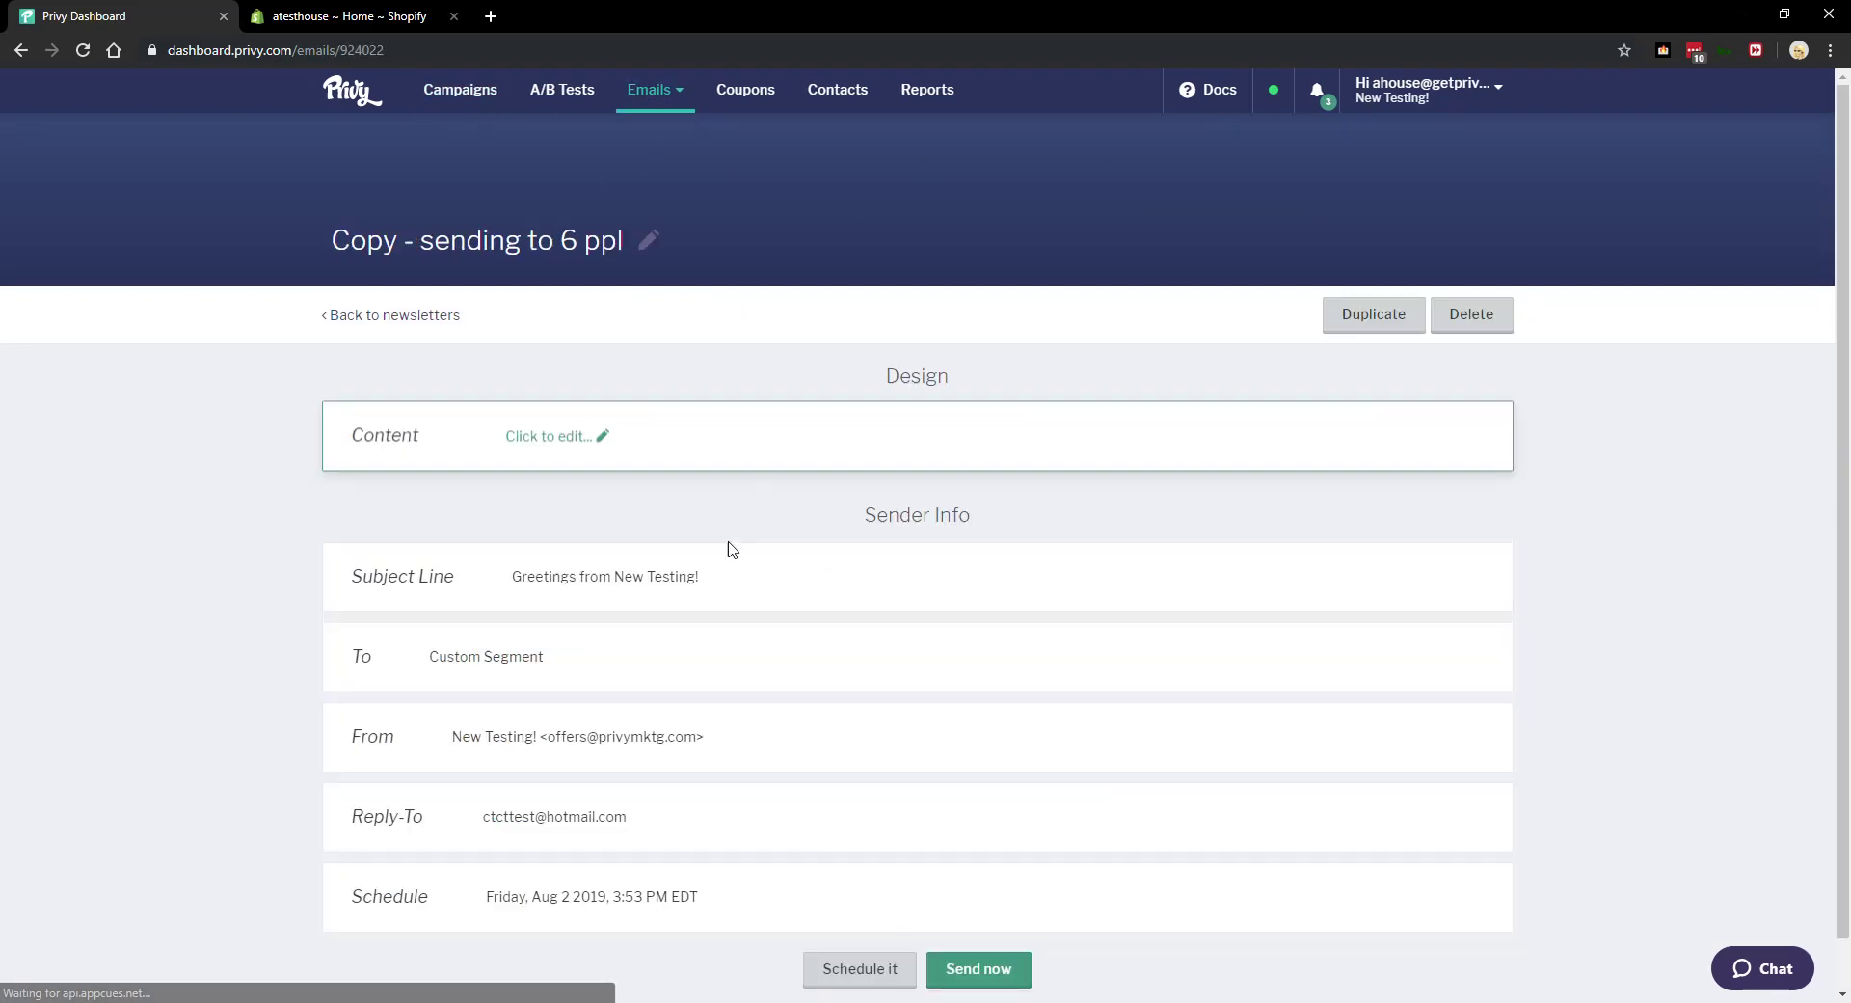
pyautogui.click(639, 739)
pyautogui.scroll(-1, 637, 739)
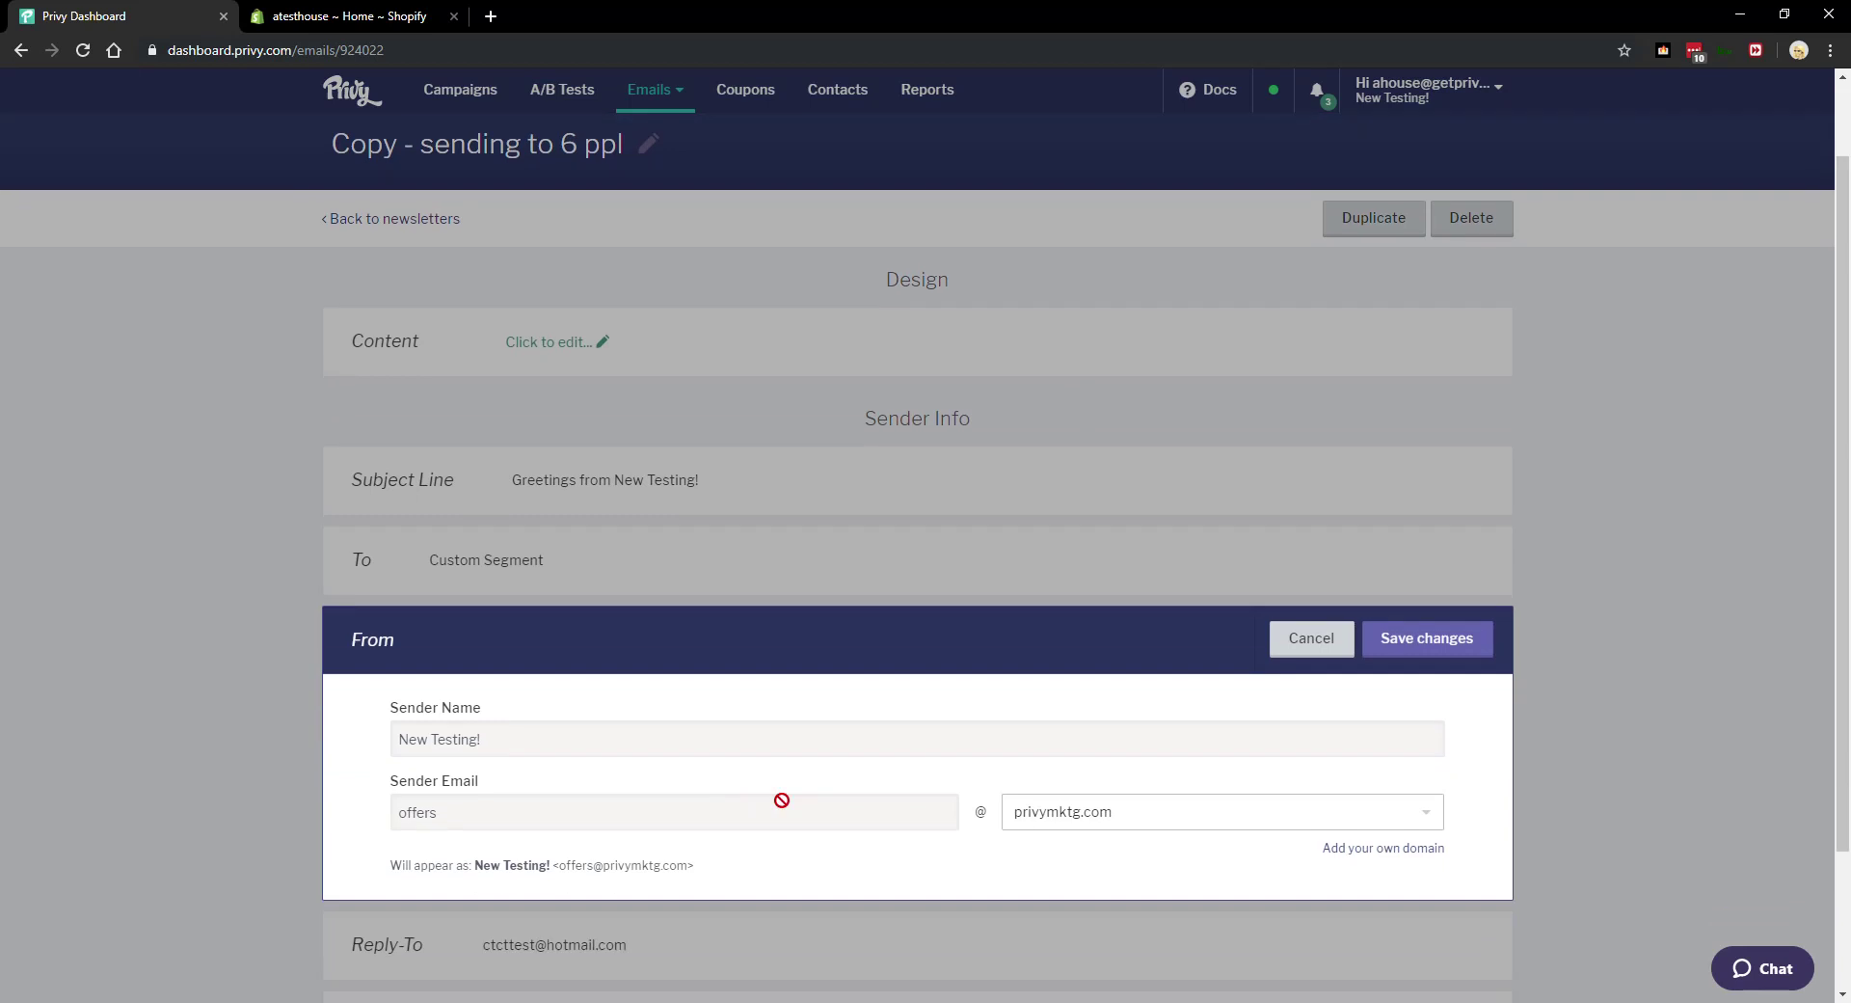
pyautogui.click(1075, 815)
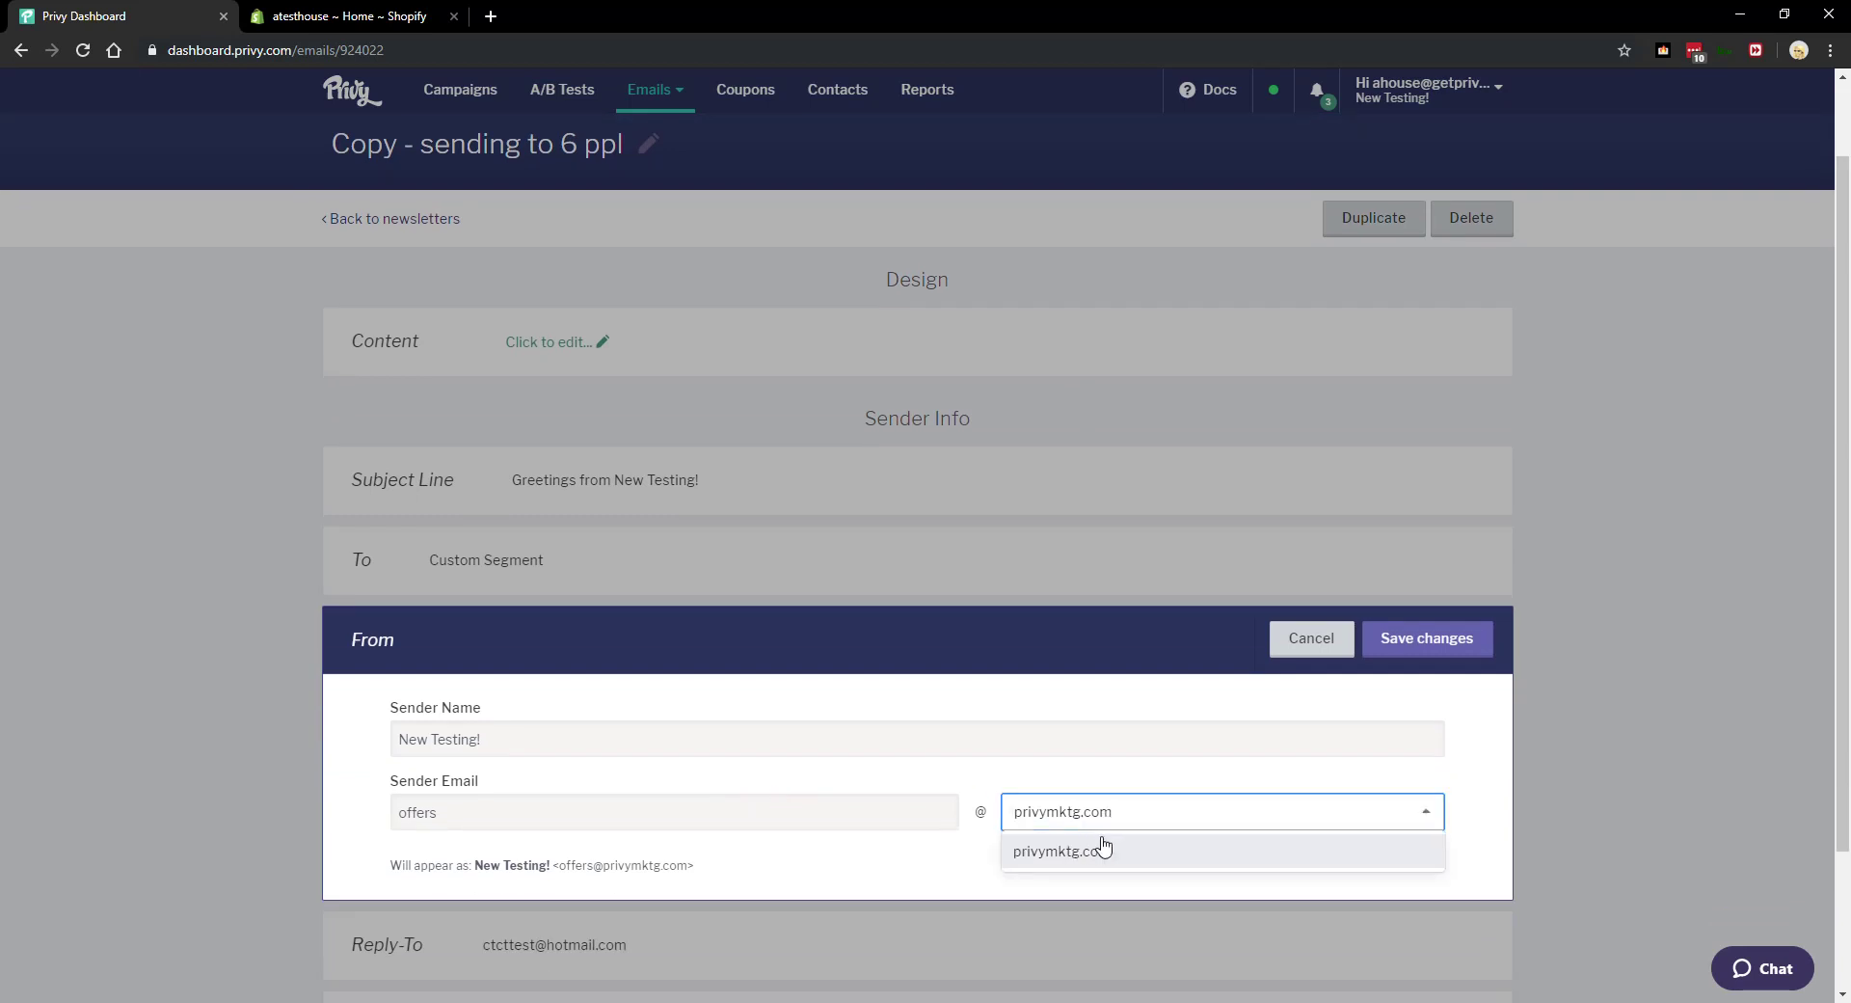
pyautogui.click(1012, 693)
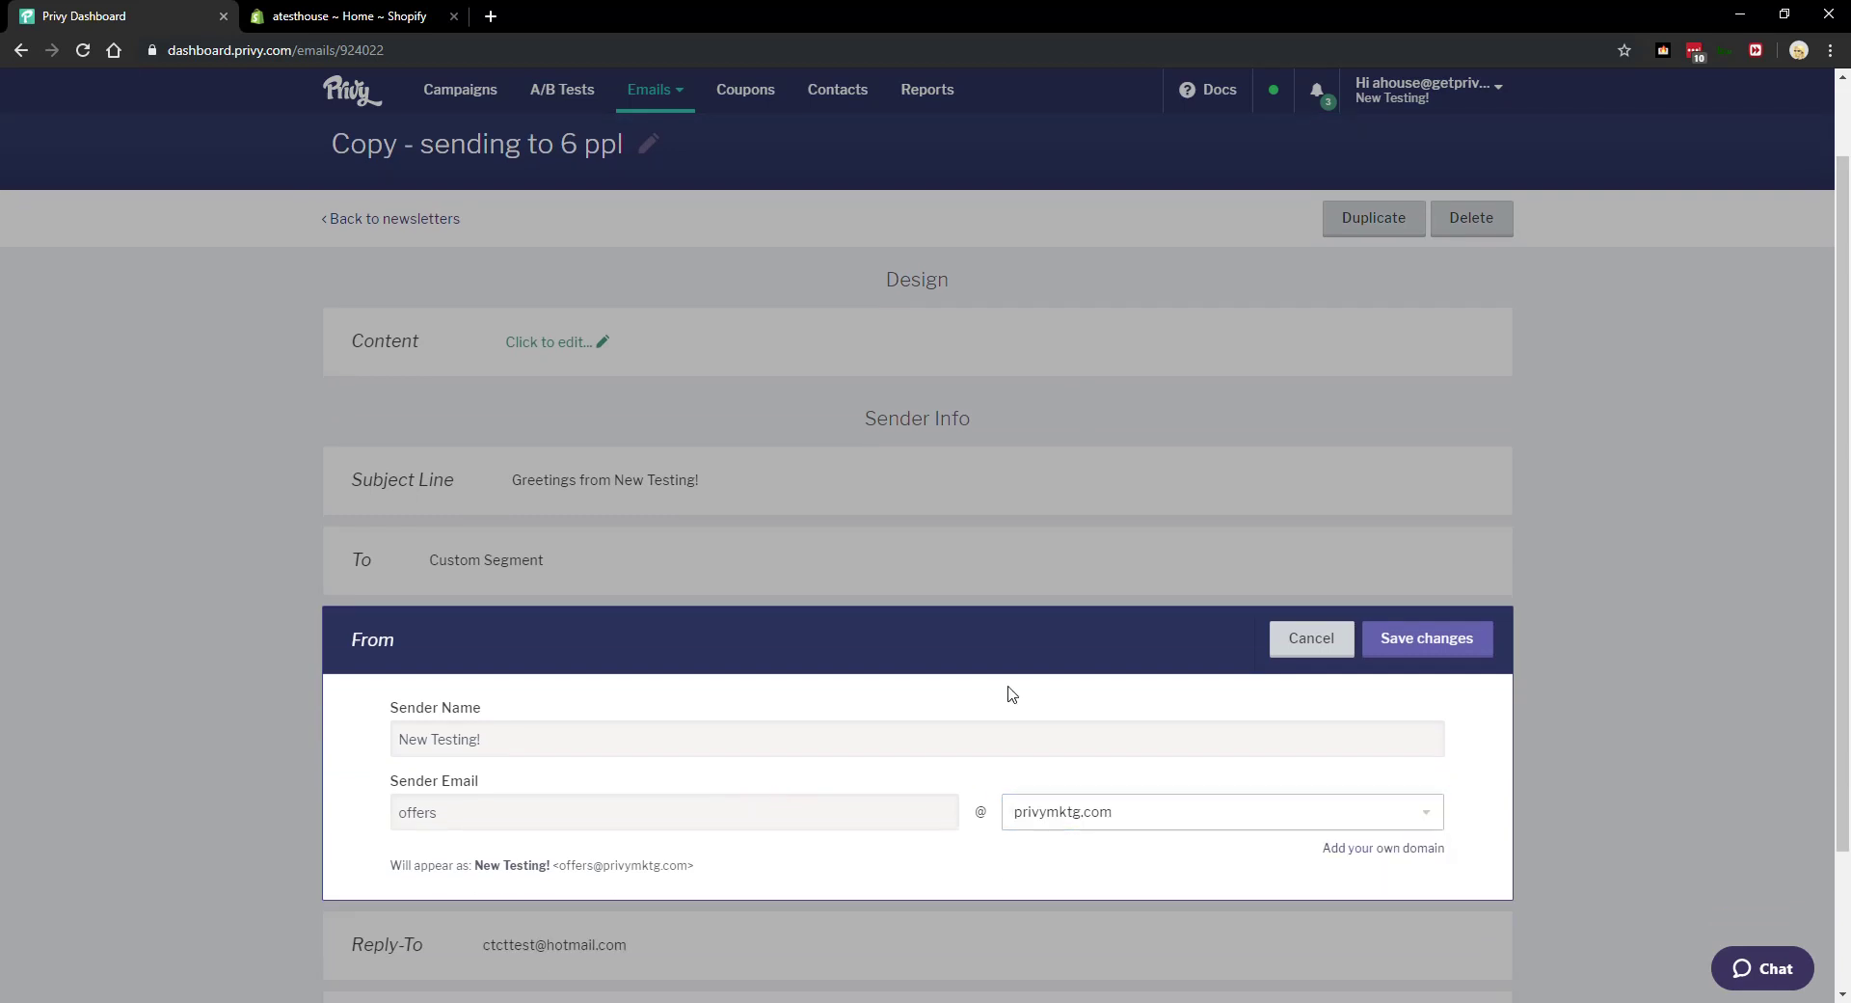
pyautogui.click(1299, 646)
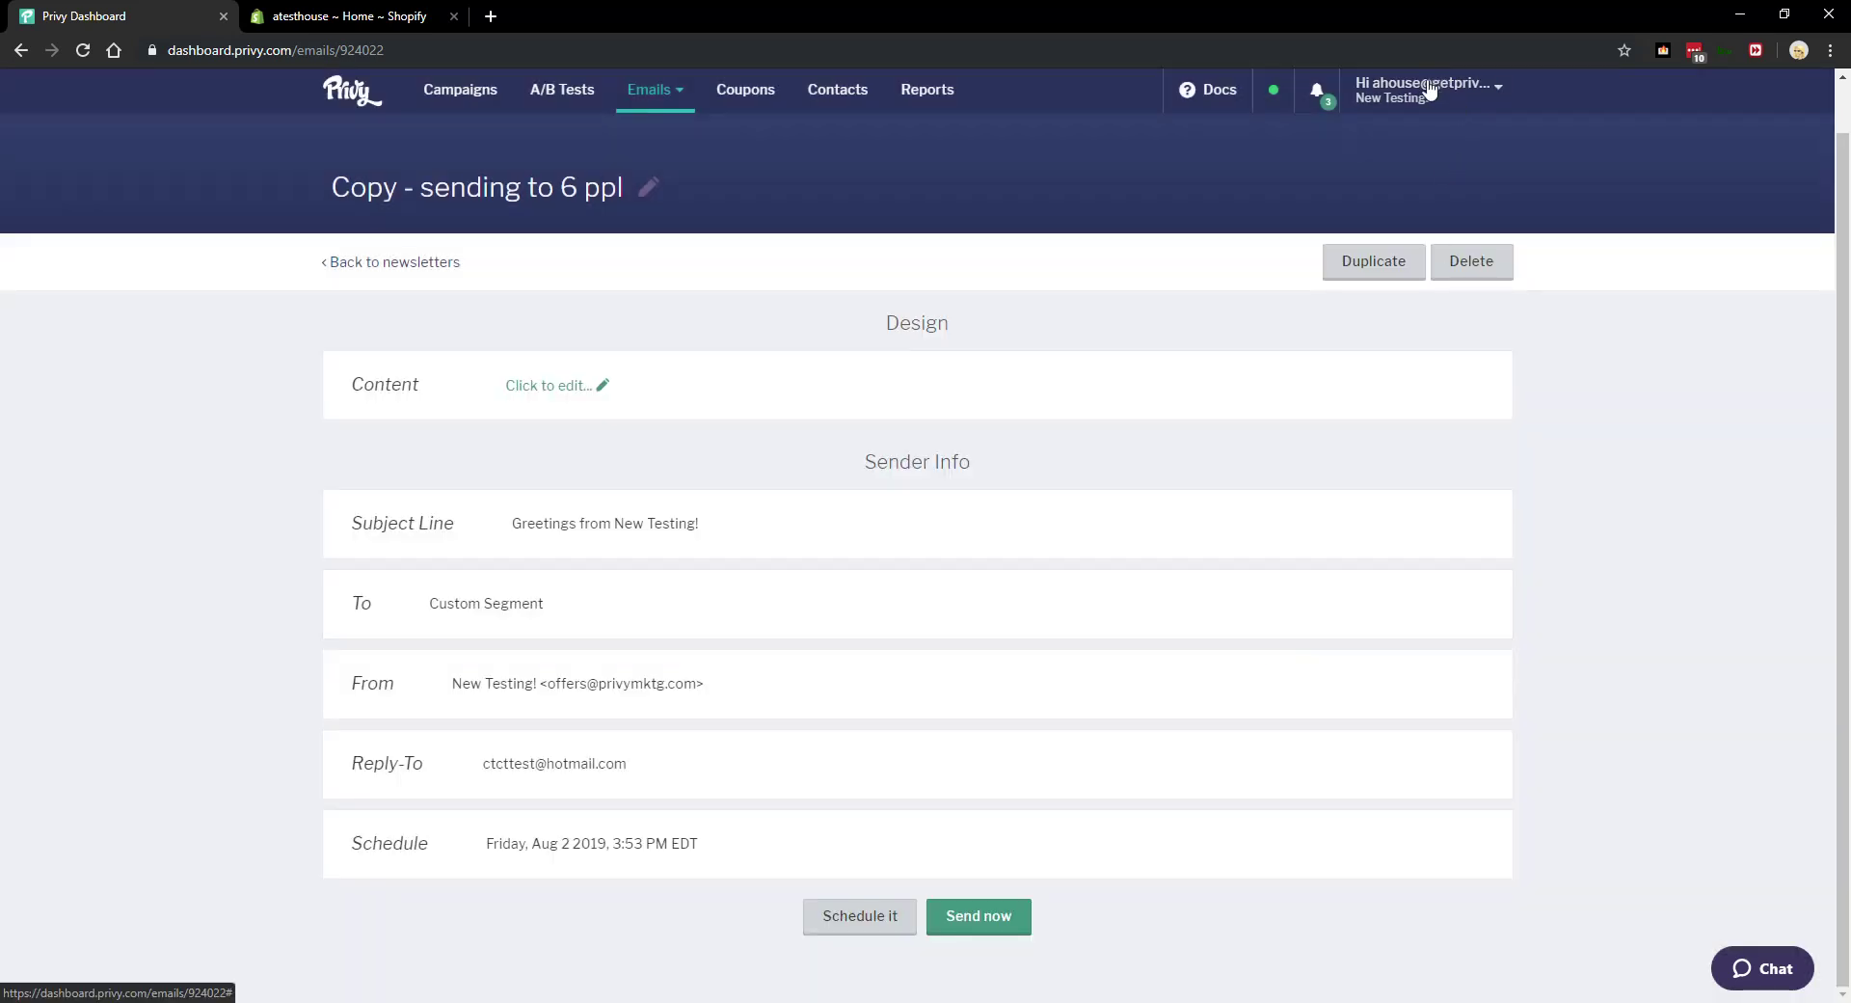
# Add privysupport.com as a new sending domain in the account's email settings.
pyautogui.click(1425, 100)
pyautogui.click(1389, 162)
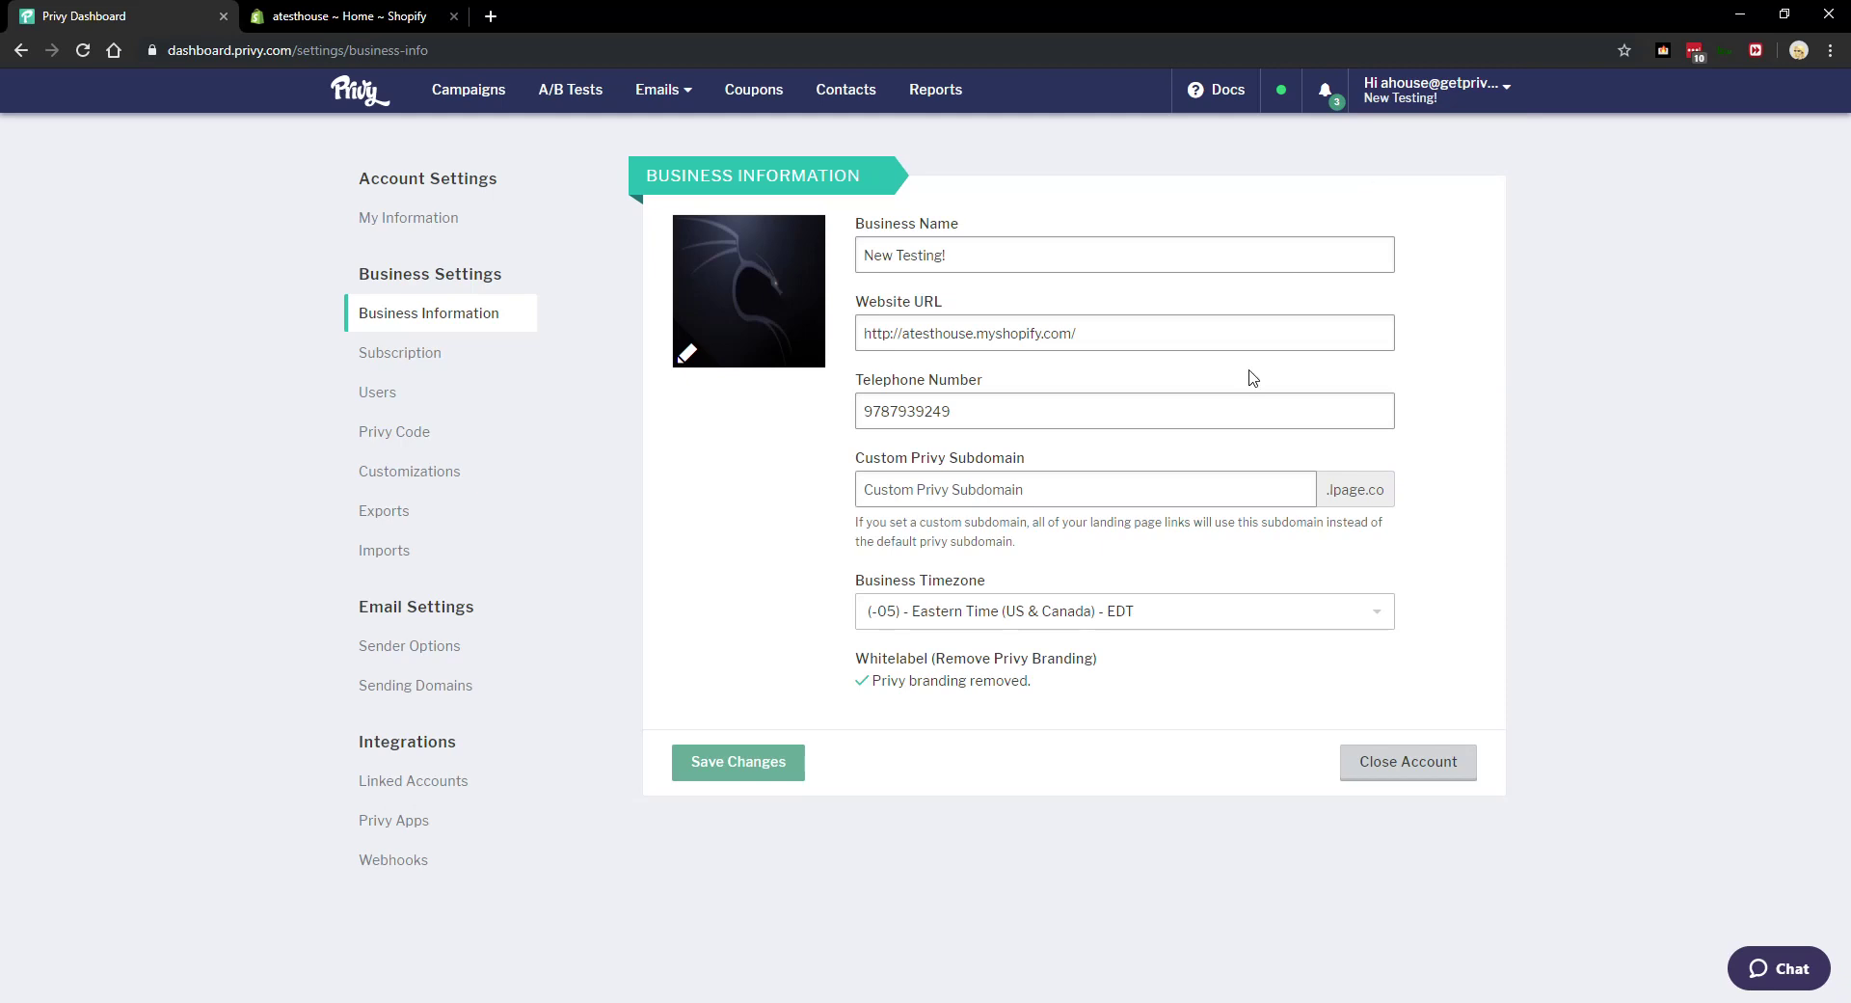
pyautogui.click(404, 688)
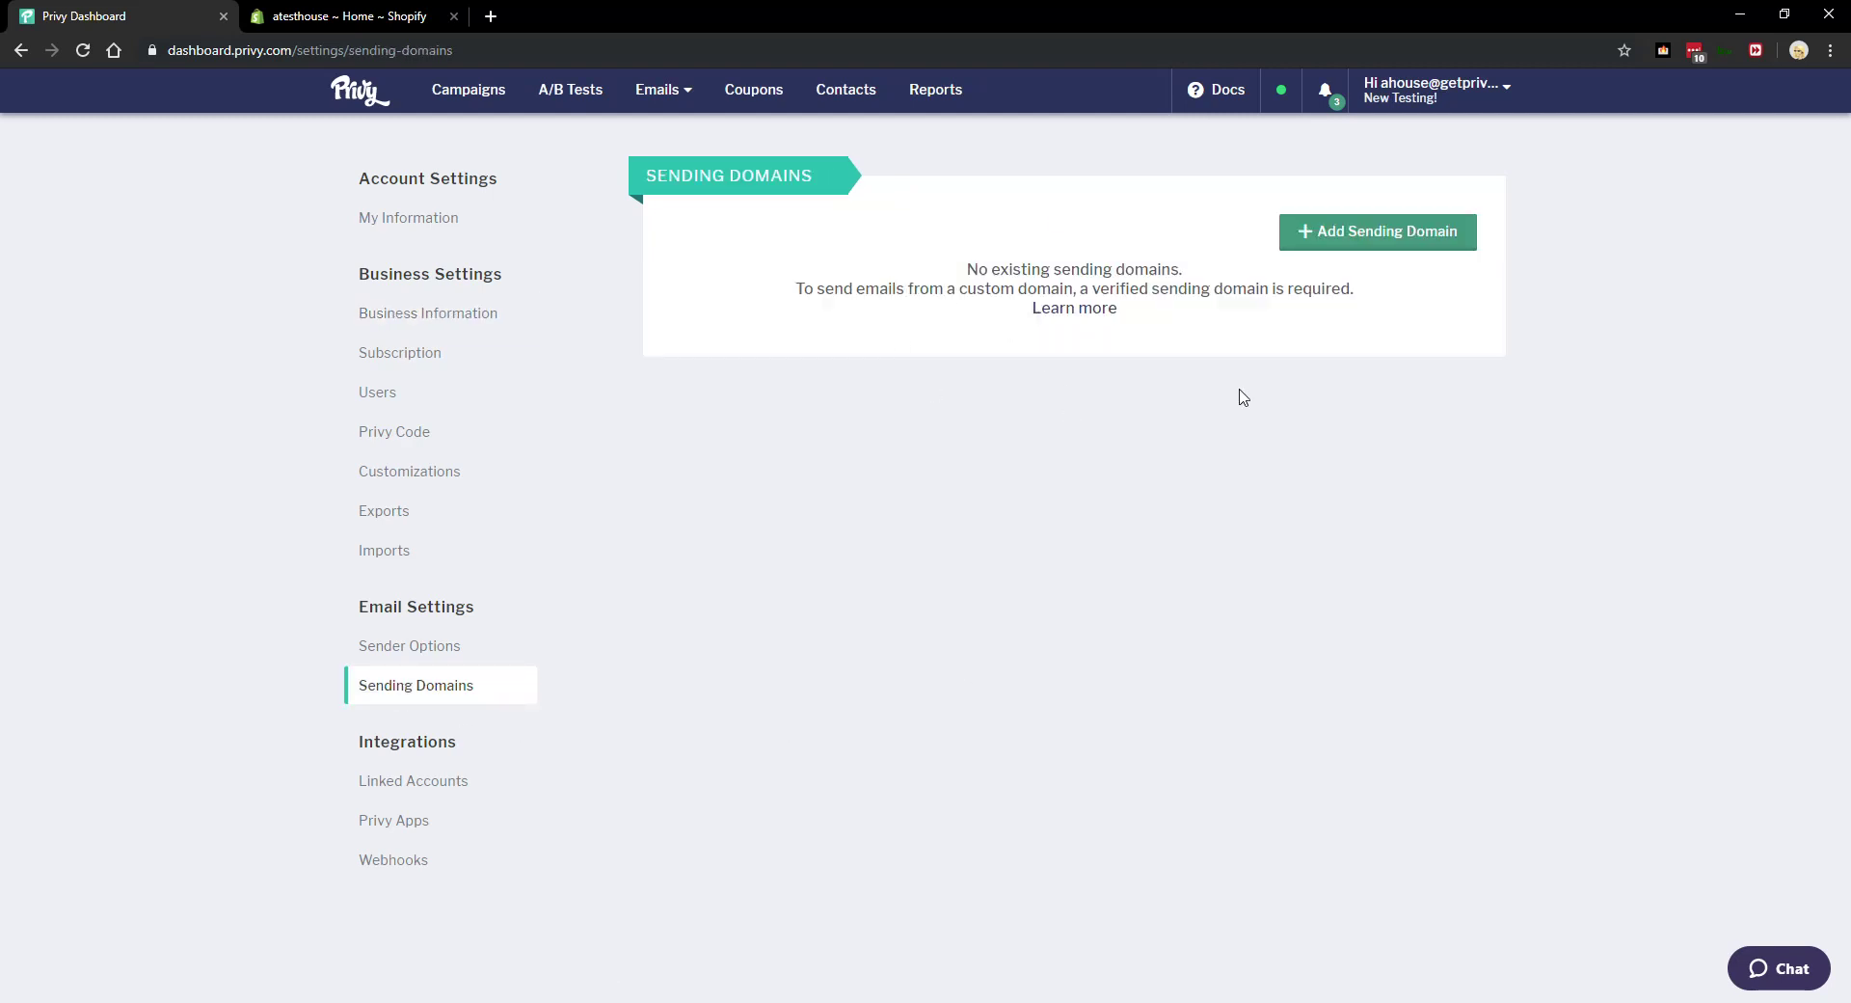
pyautogui.click(1357, 245)
pyautogui.click(875, 295)
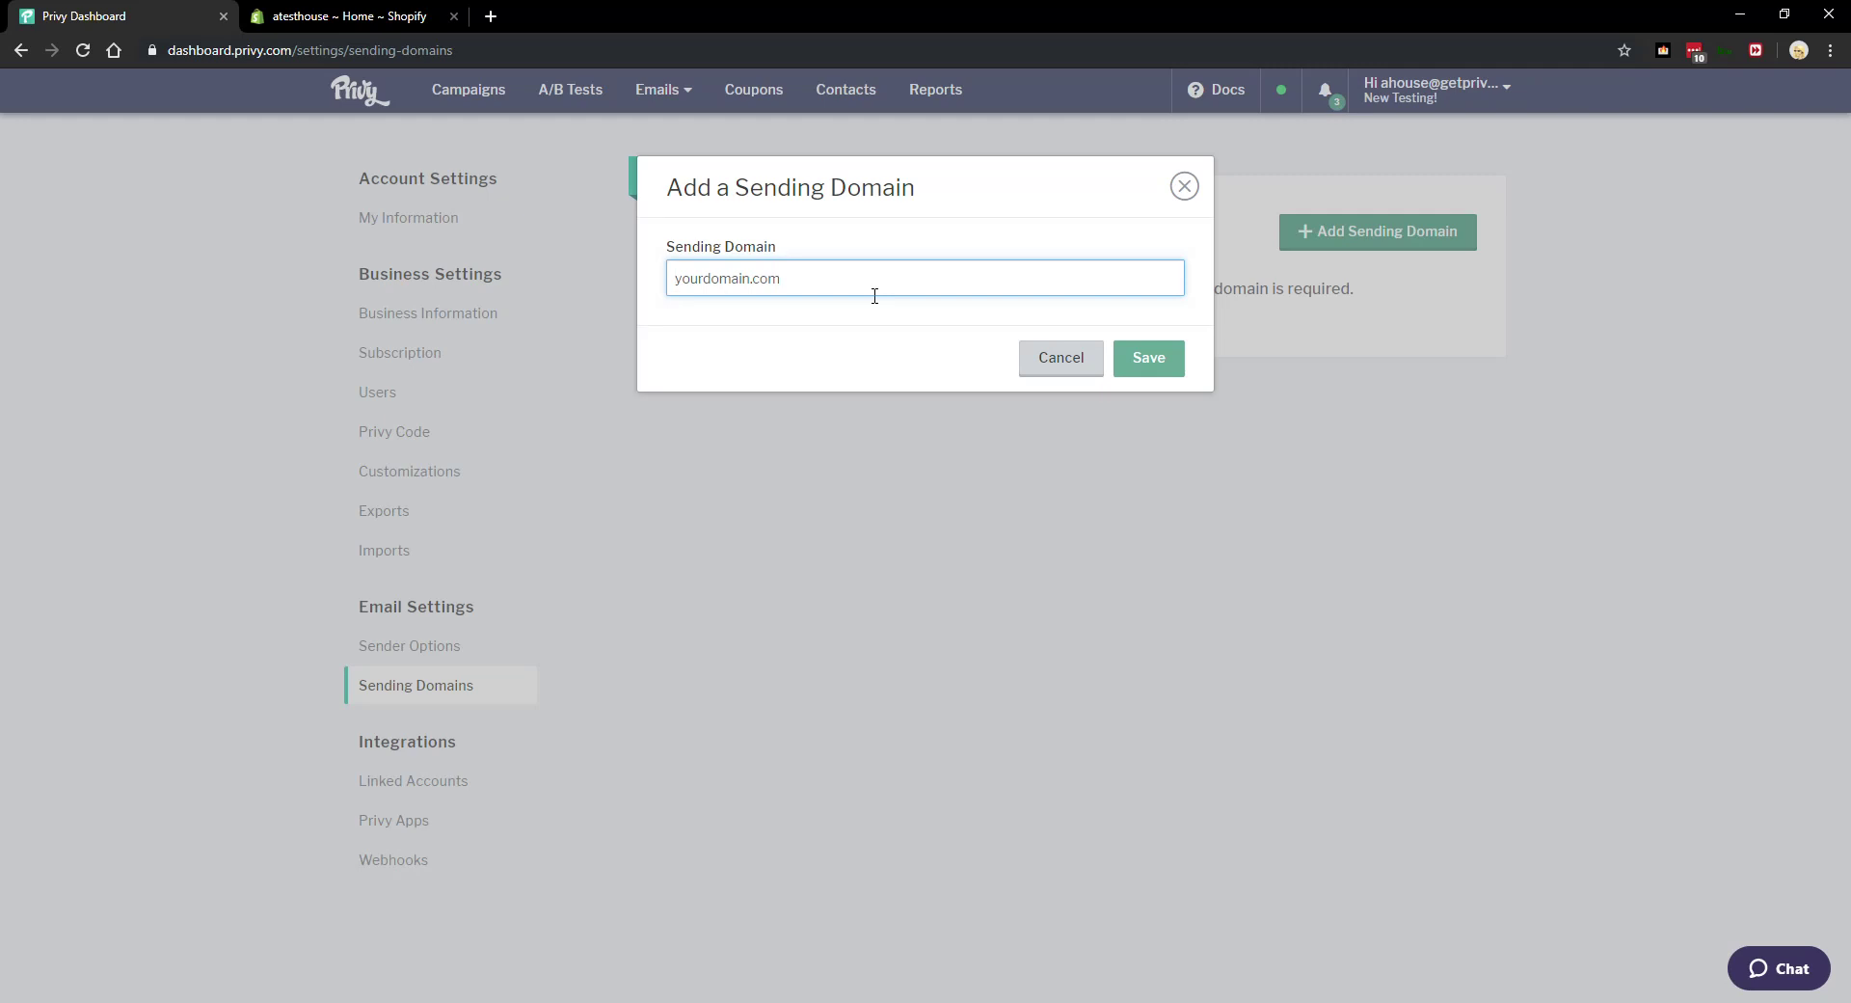
pyautogui.write('privy')
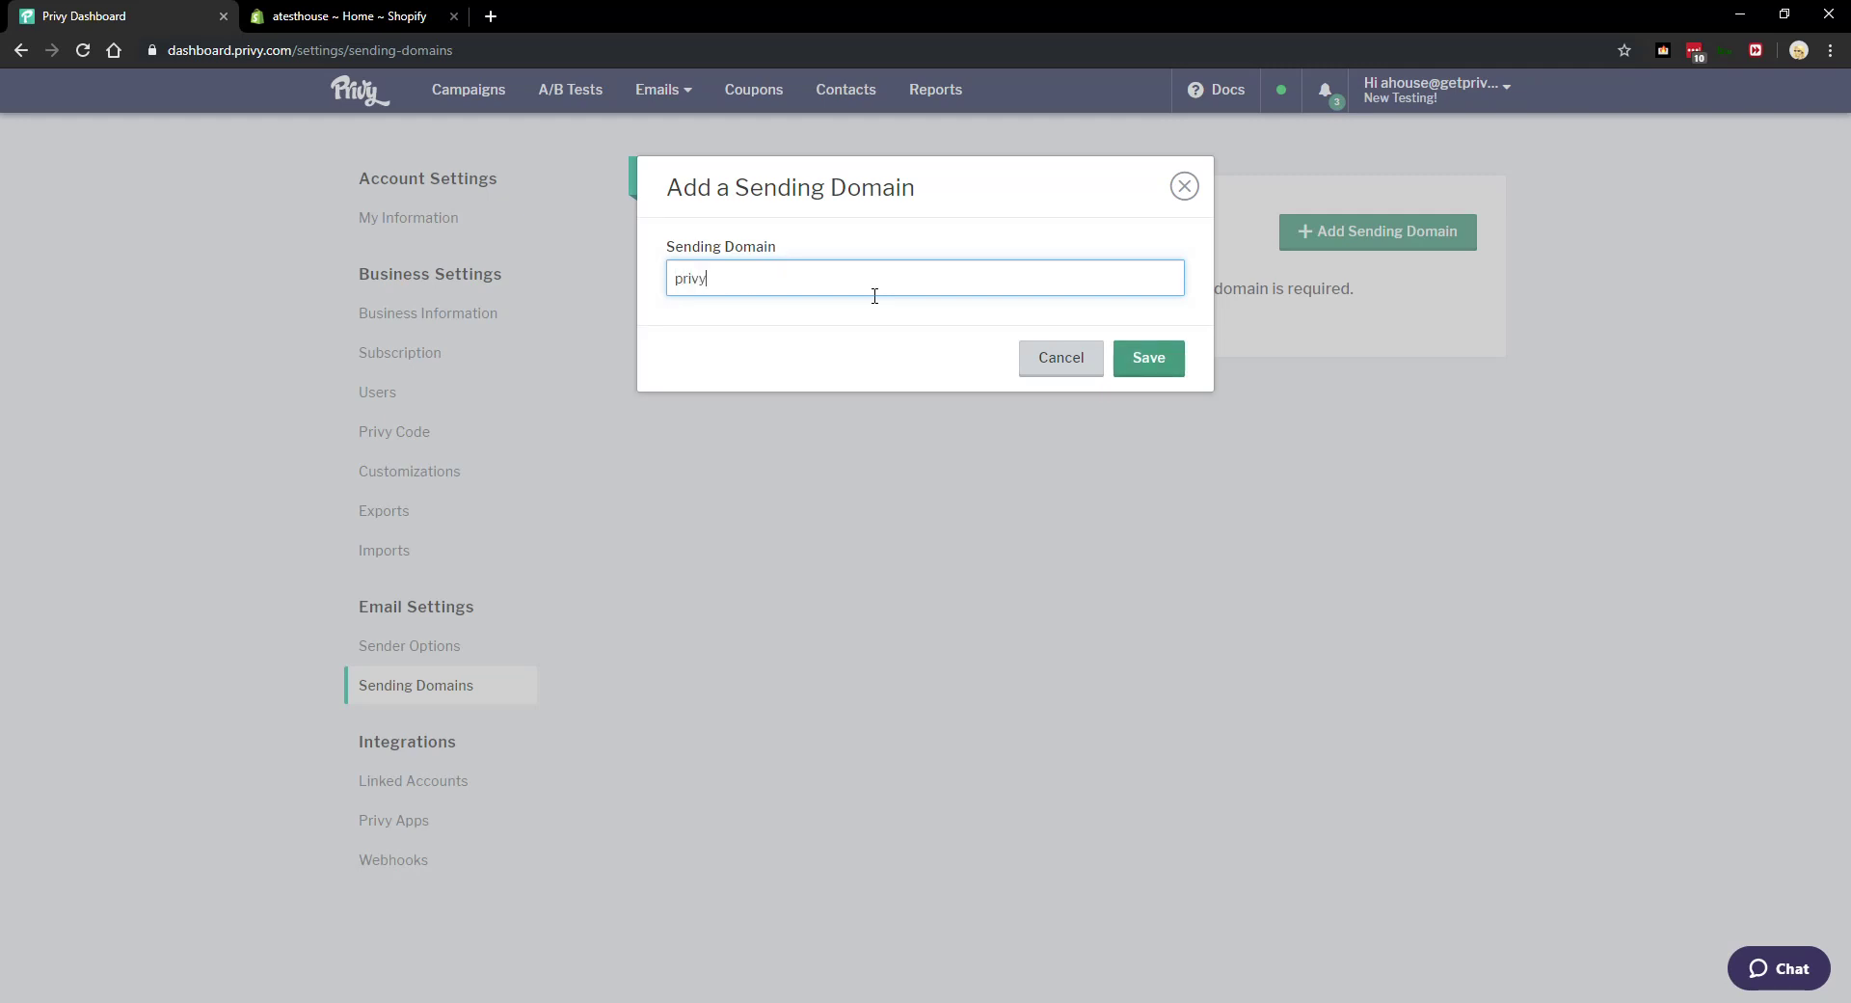
pyautogui.write('support.com')
pyautogui.click(1164, 362)
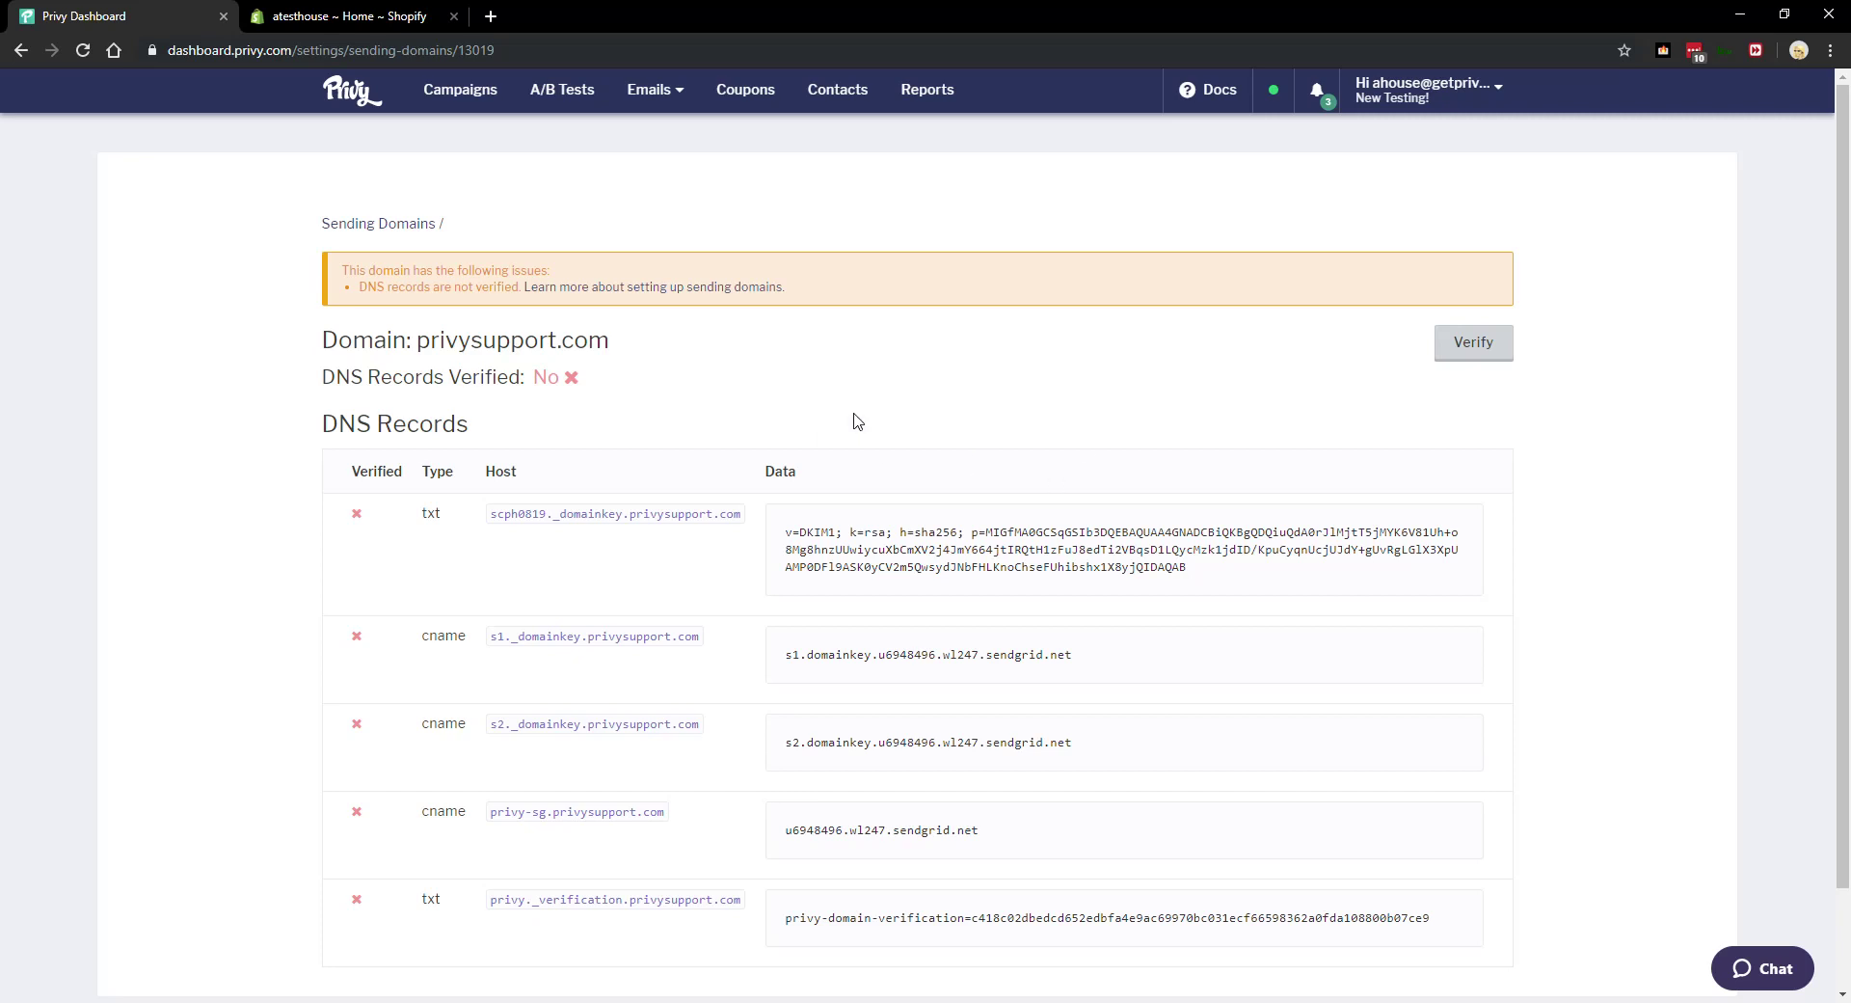
# Examine the types, hosts and data of the TXT and CNAME records required for privysupport.com.
pyautogui.scroll(-1, 800, 406)
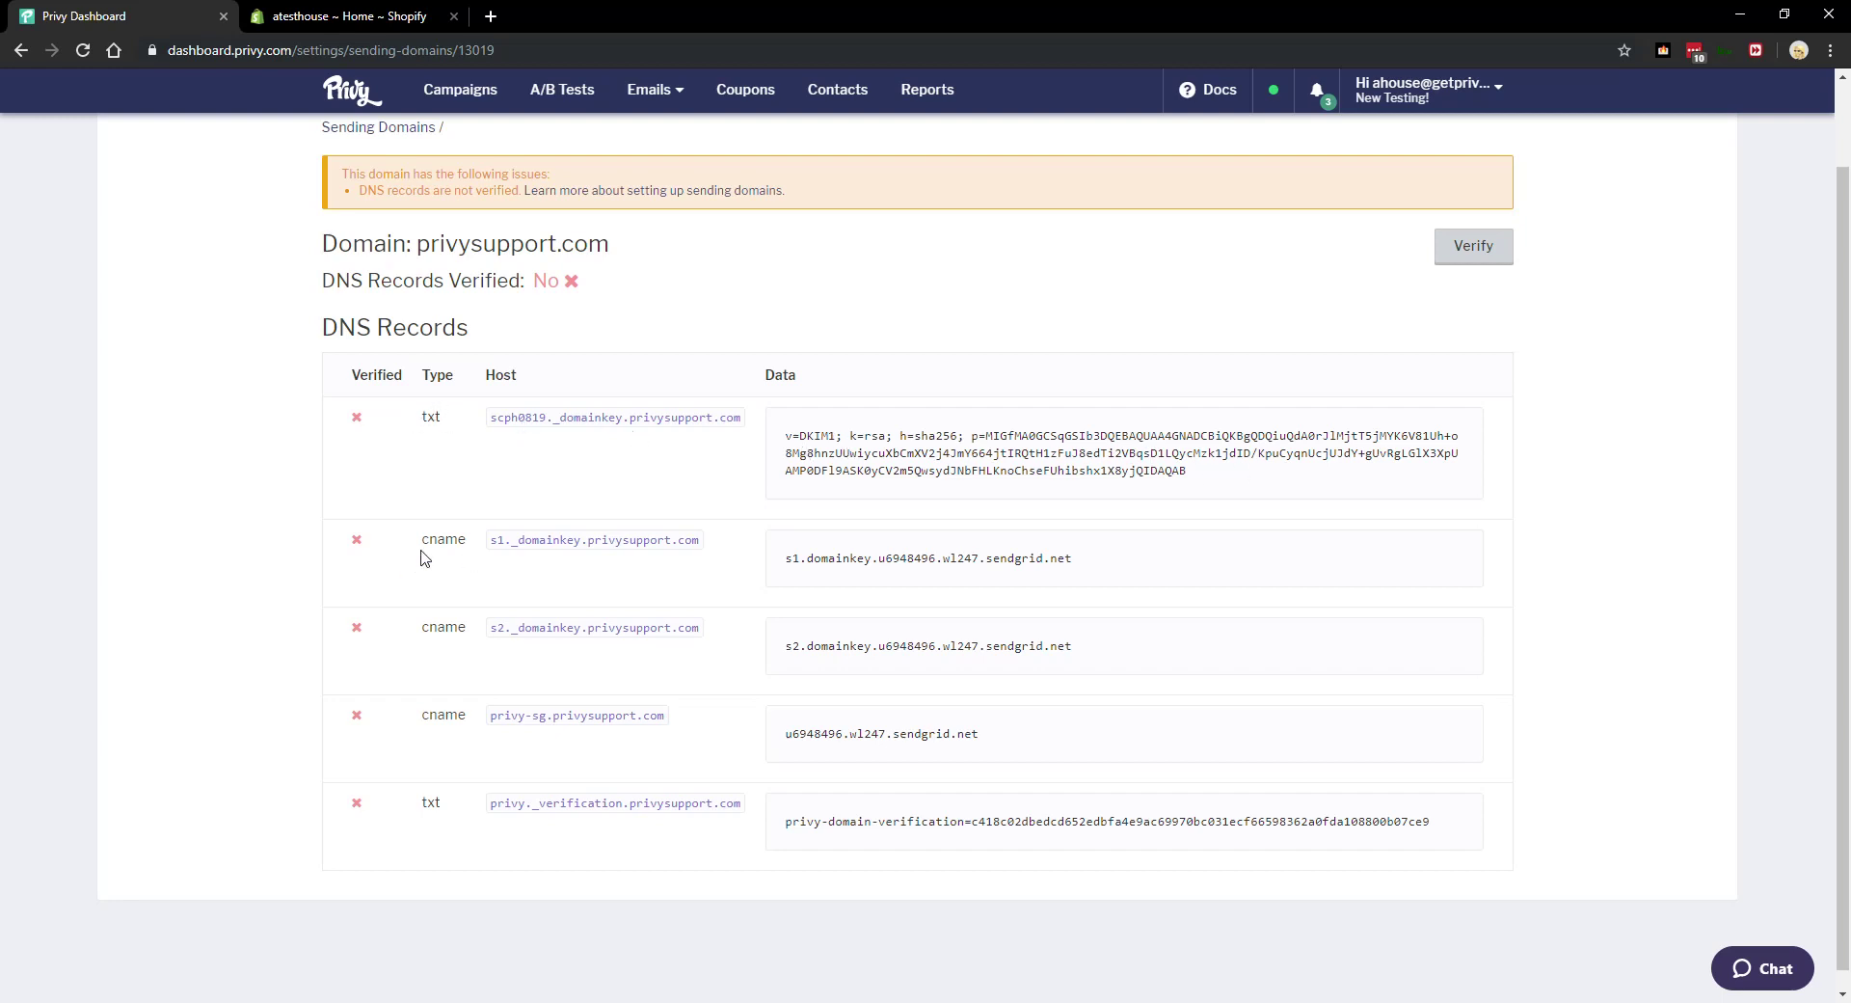
pyautogui.moveTo(424, 558); pyautogui.dragTo(1044, 561)
pyautogui.moveTo(413, 625); pyautogui.dragTo(1020, 683)
pyautogui.click(612, 747)
pyautogui.moveTo(420, 416); pyautogui.dragTo(752, 426)
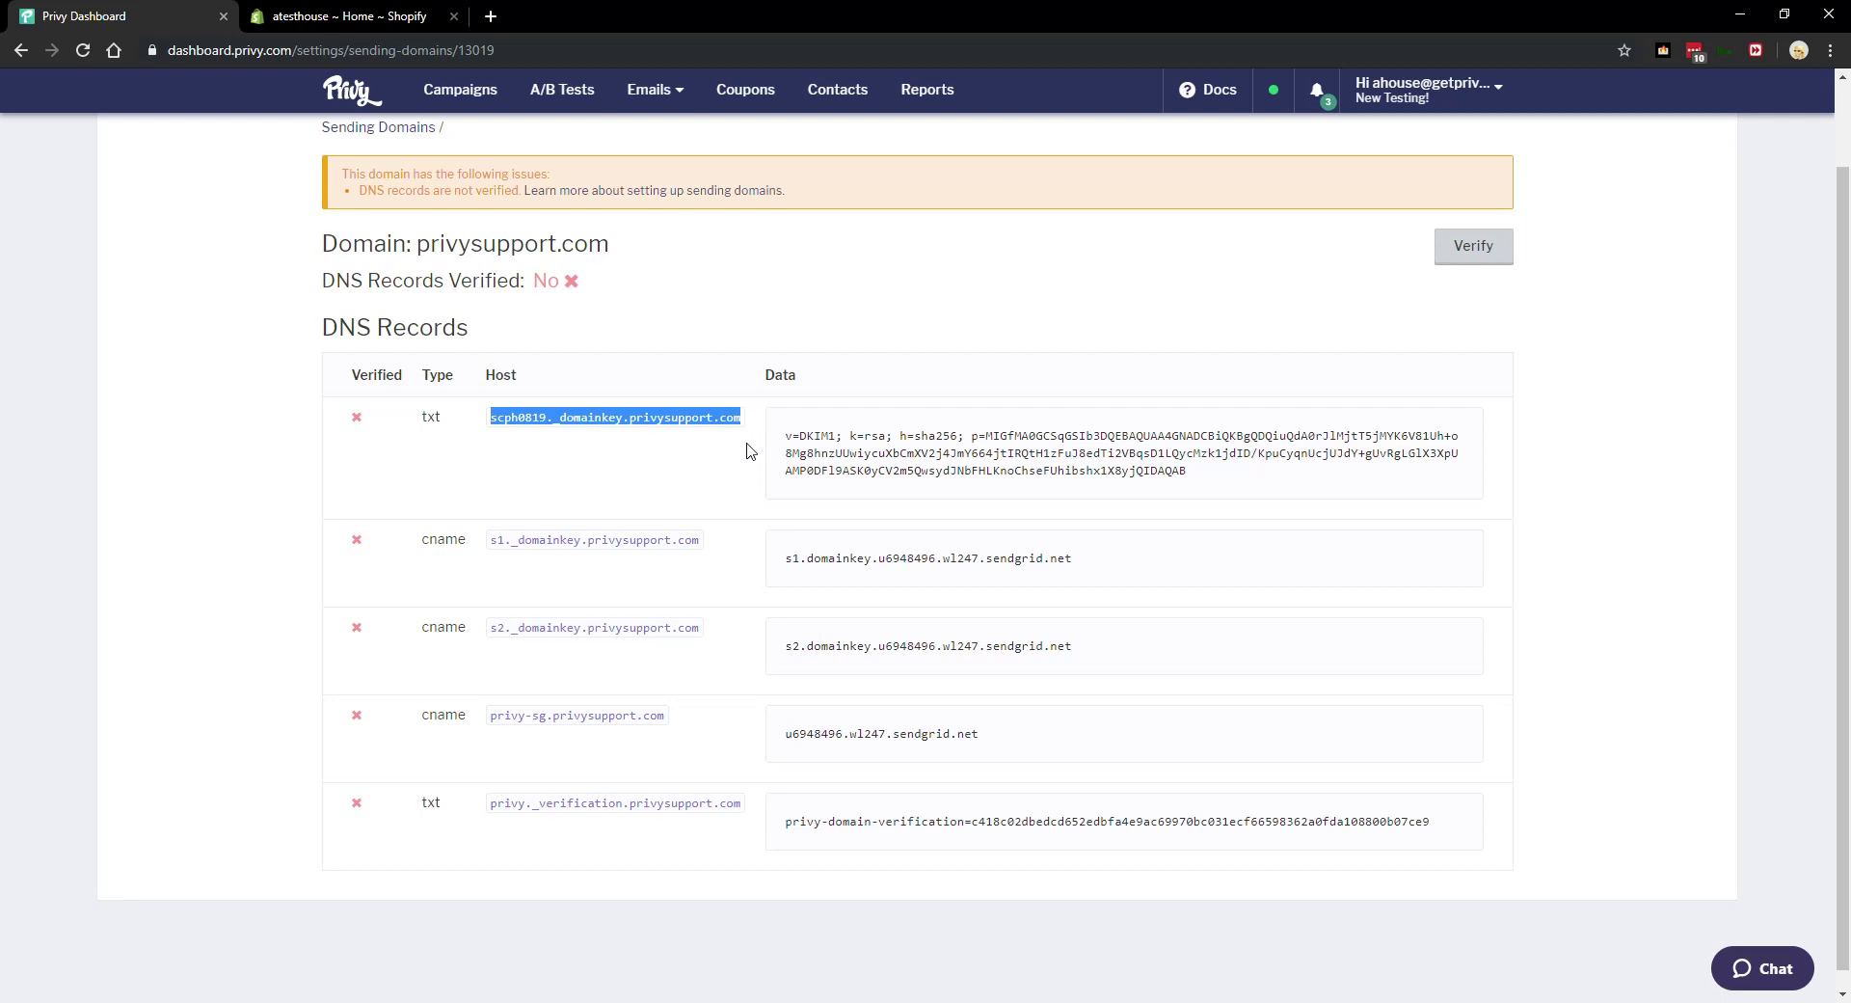
pyautogui.moveTo(779, 431); pyautogui.dragTo(1226, 480)
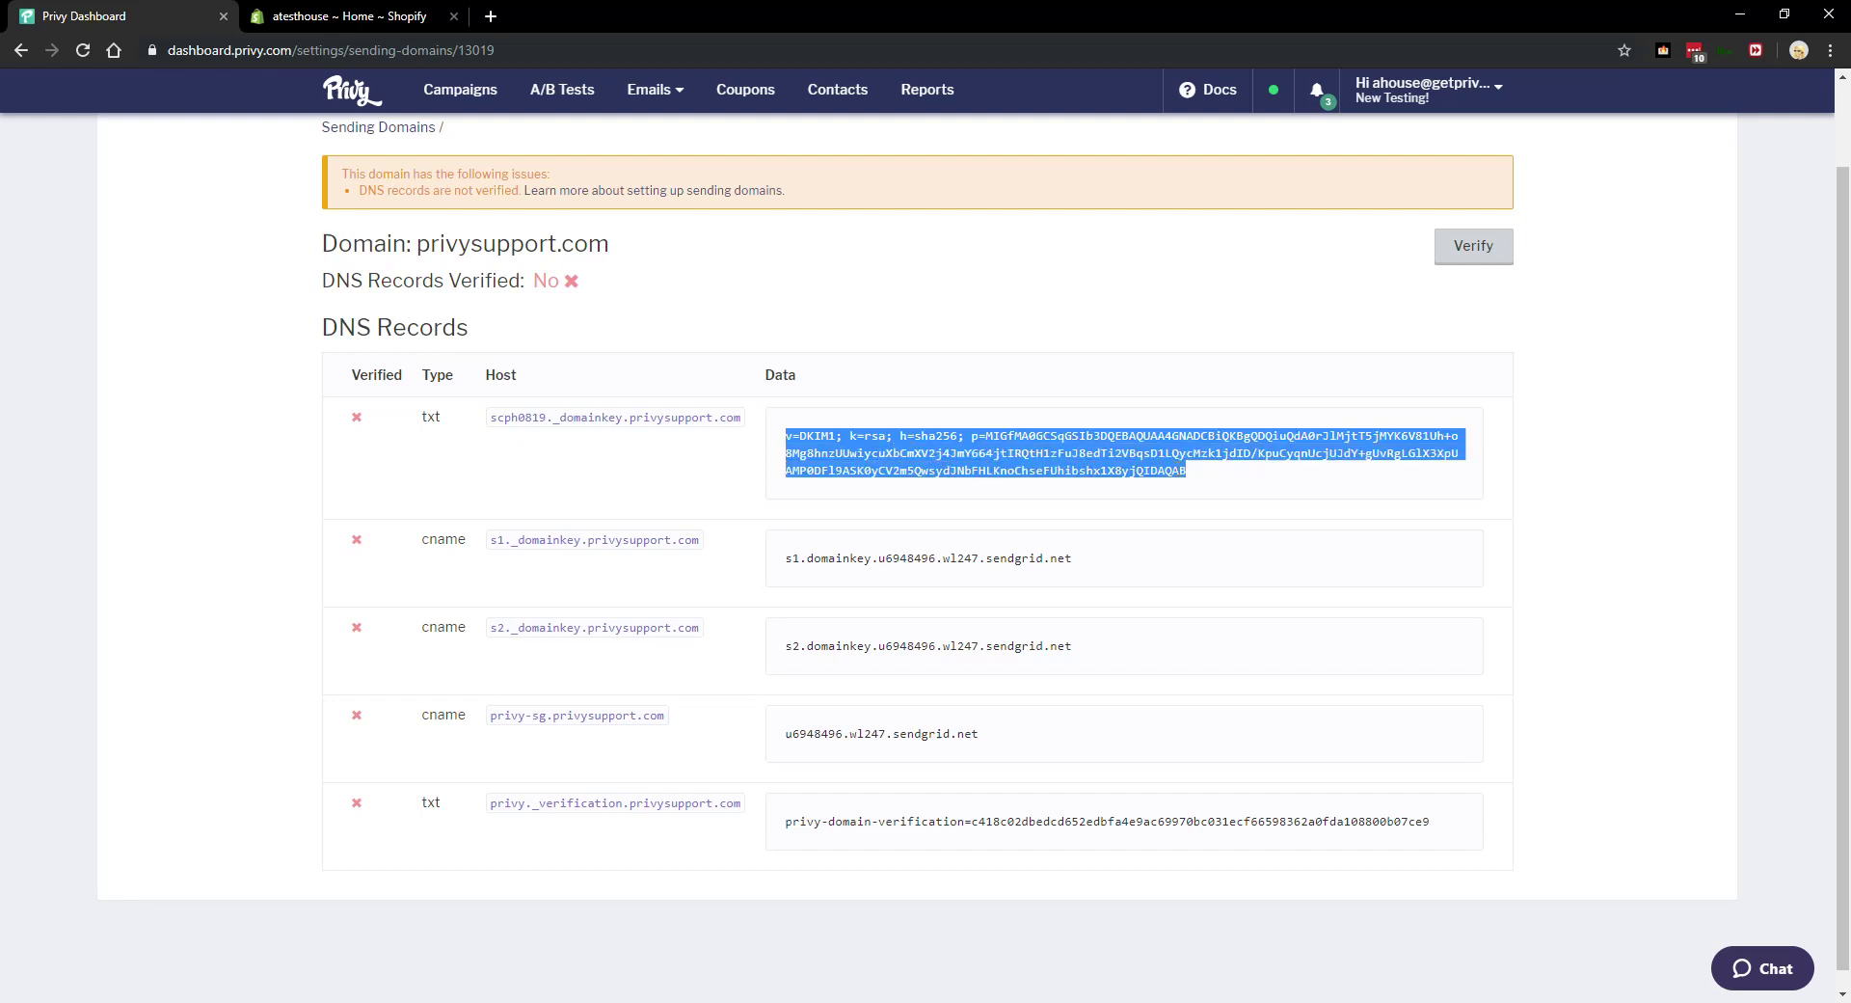
pyautogui.click(1213, 487)
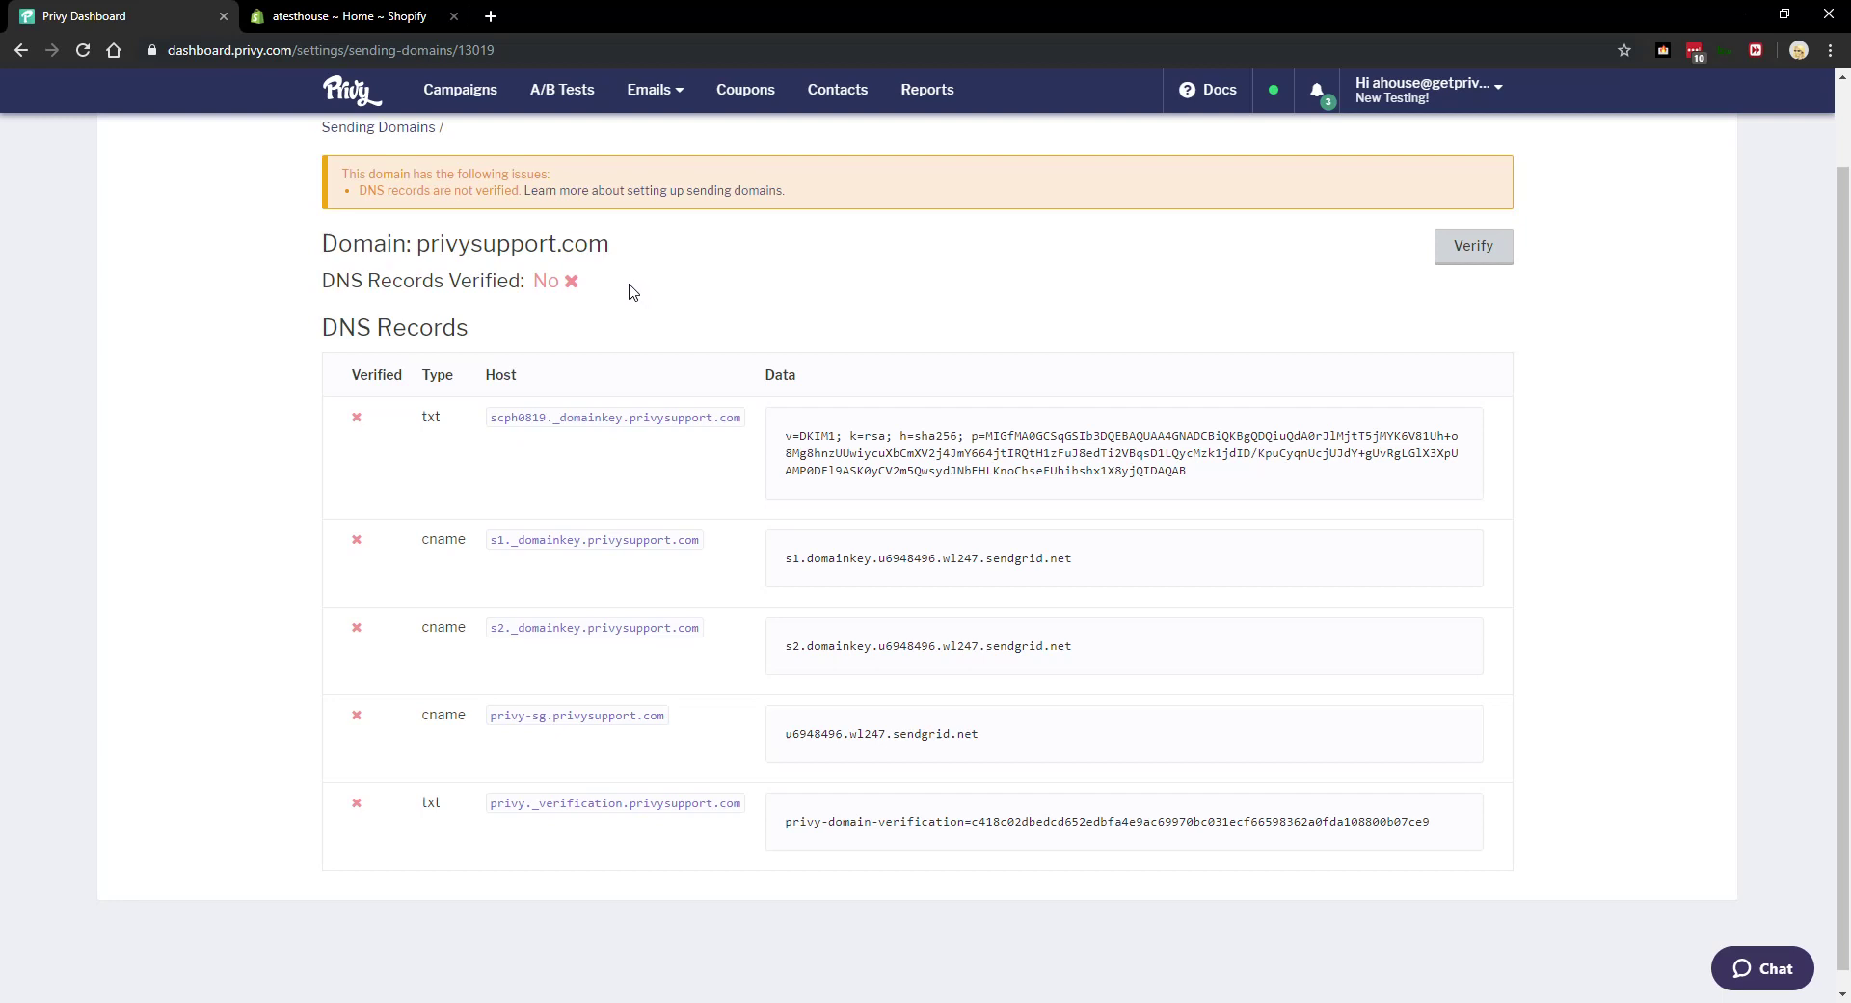
# Switch to the Shopify admin and open the DNS settings of the primary domain privysupport.com.
pyautogui.click(391, 17)
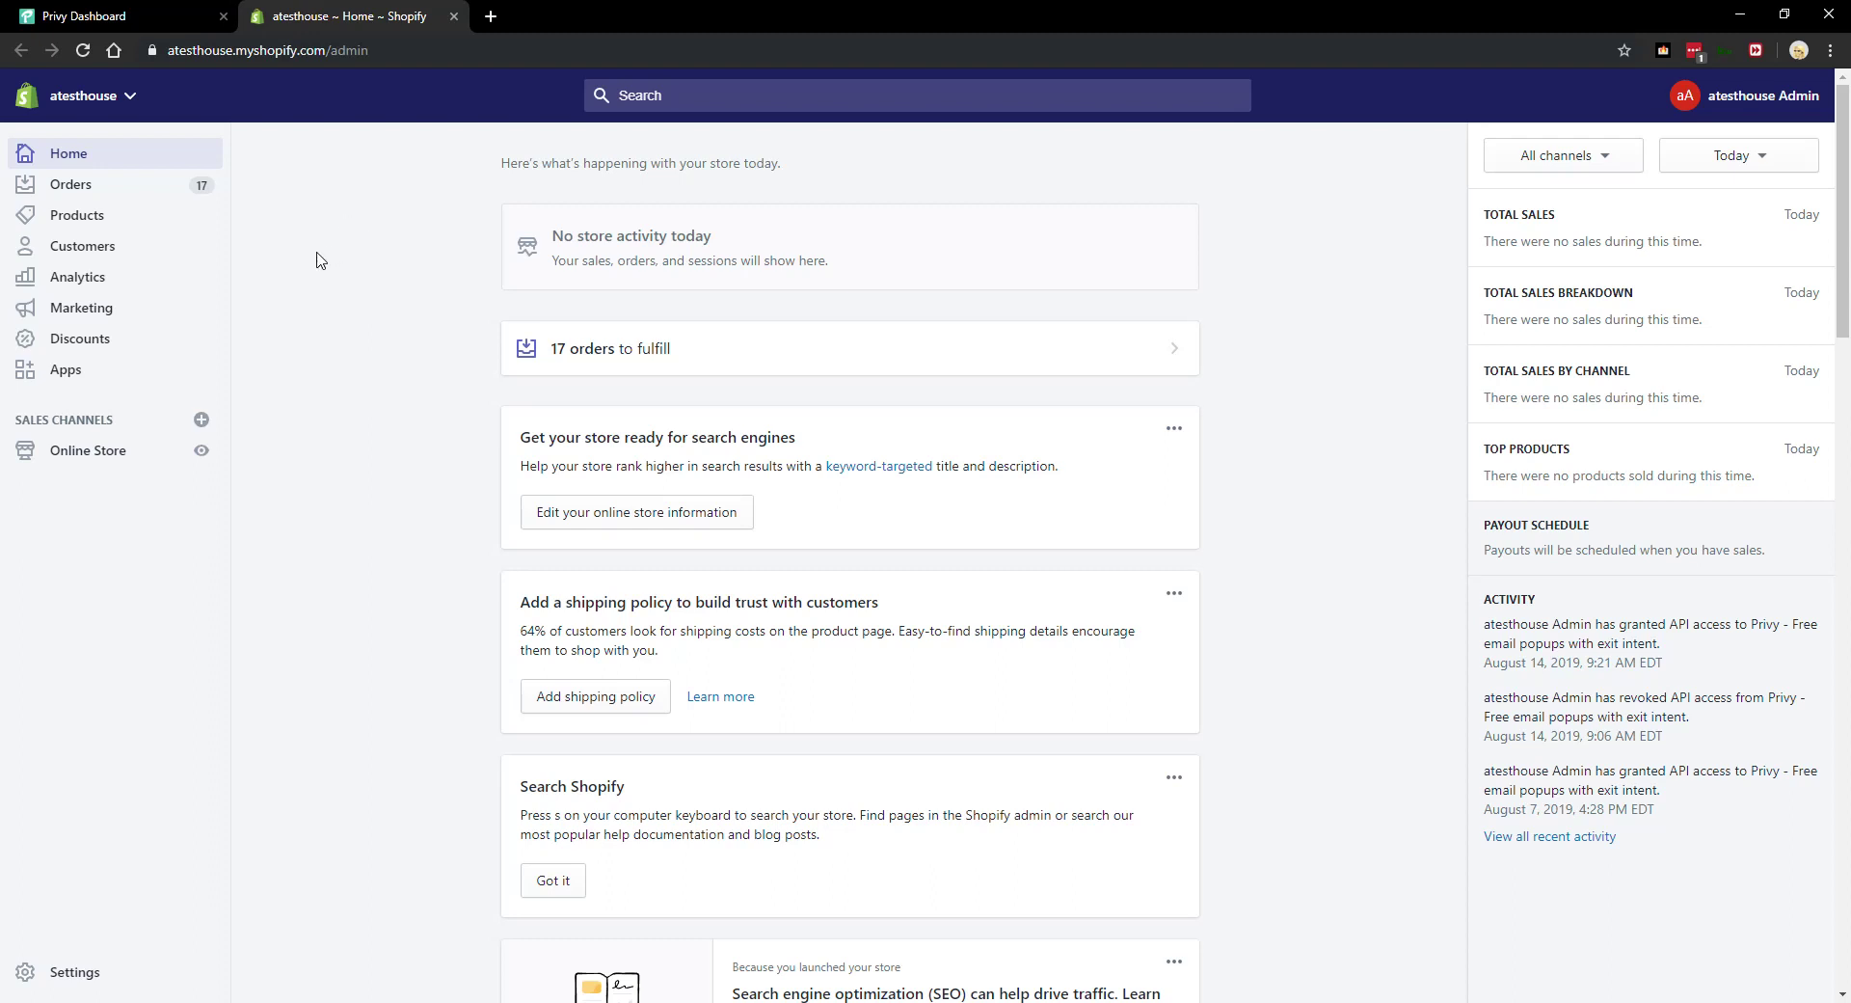
pyautogui.click(125, 448)
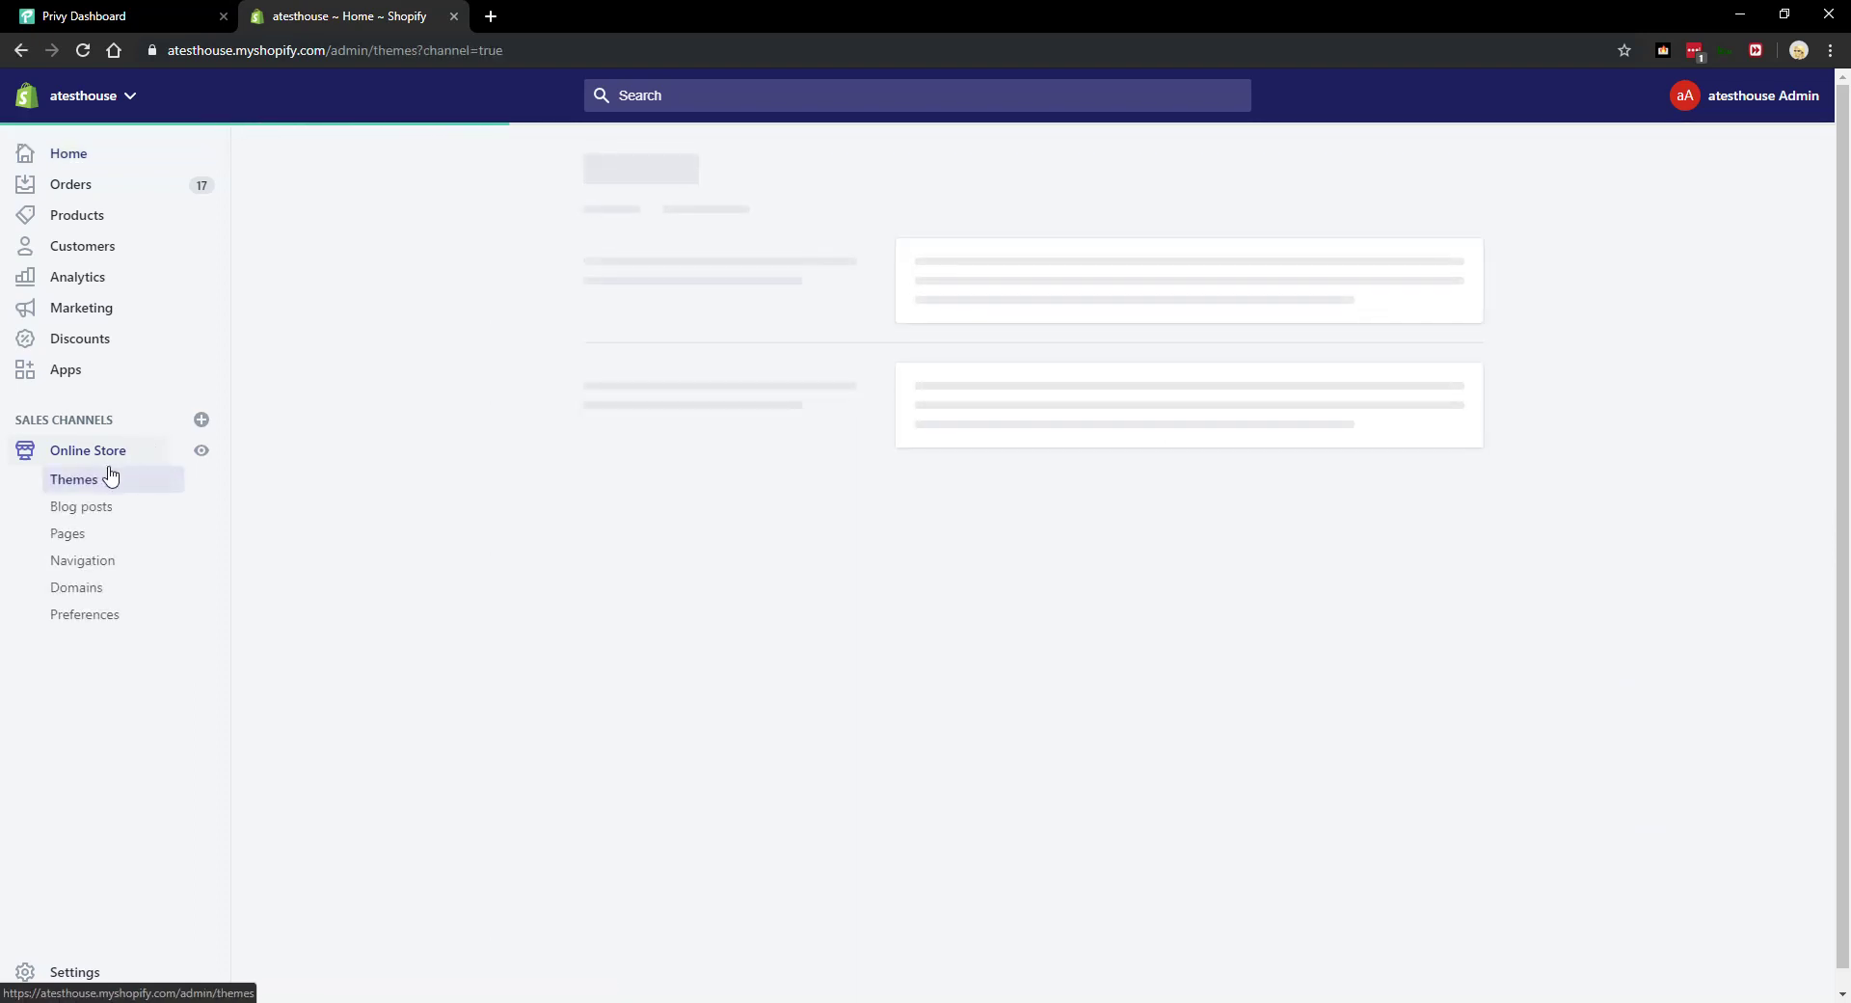
pyautogui.click(77, 591)
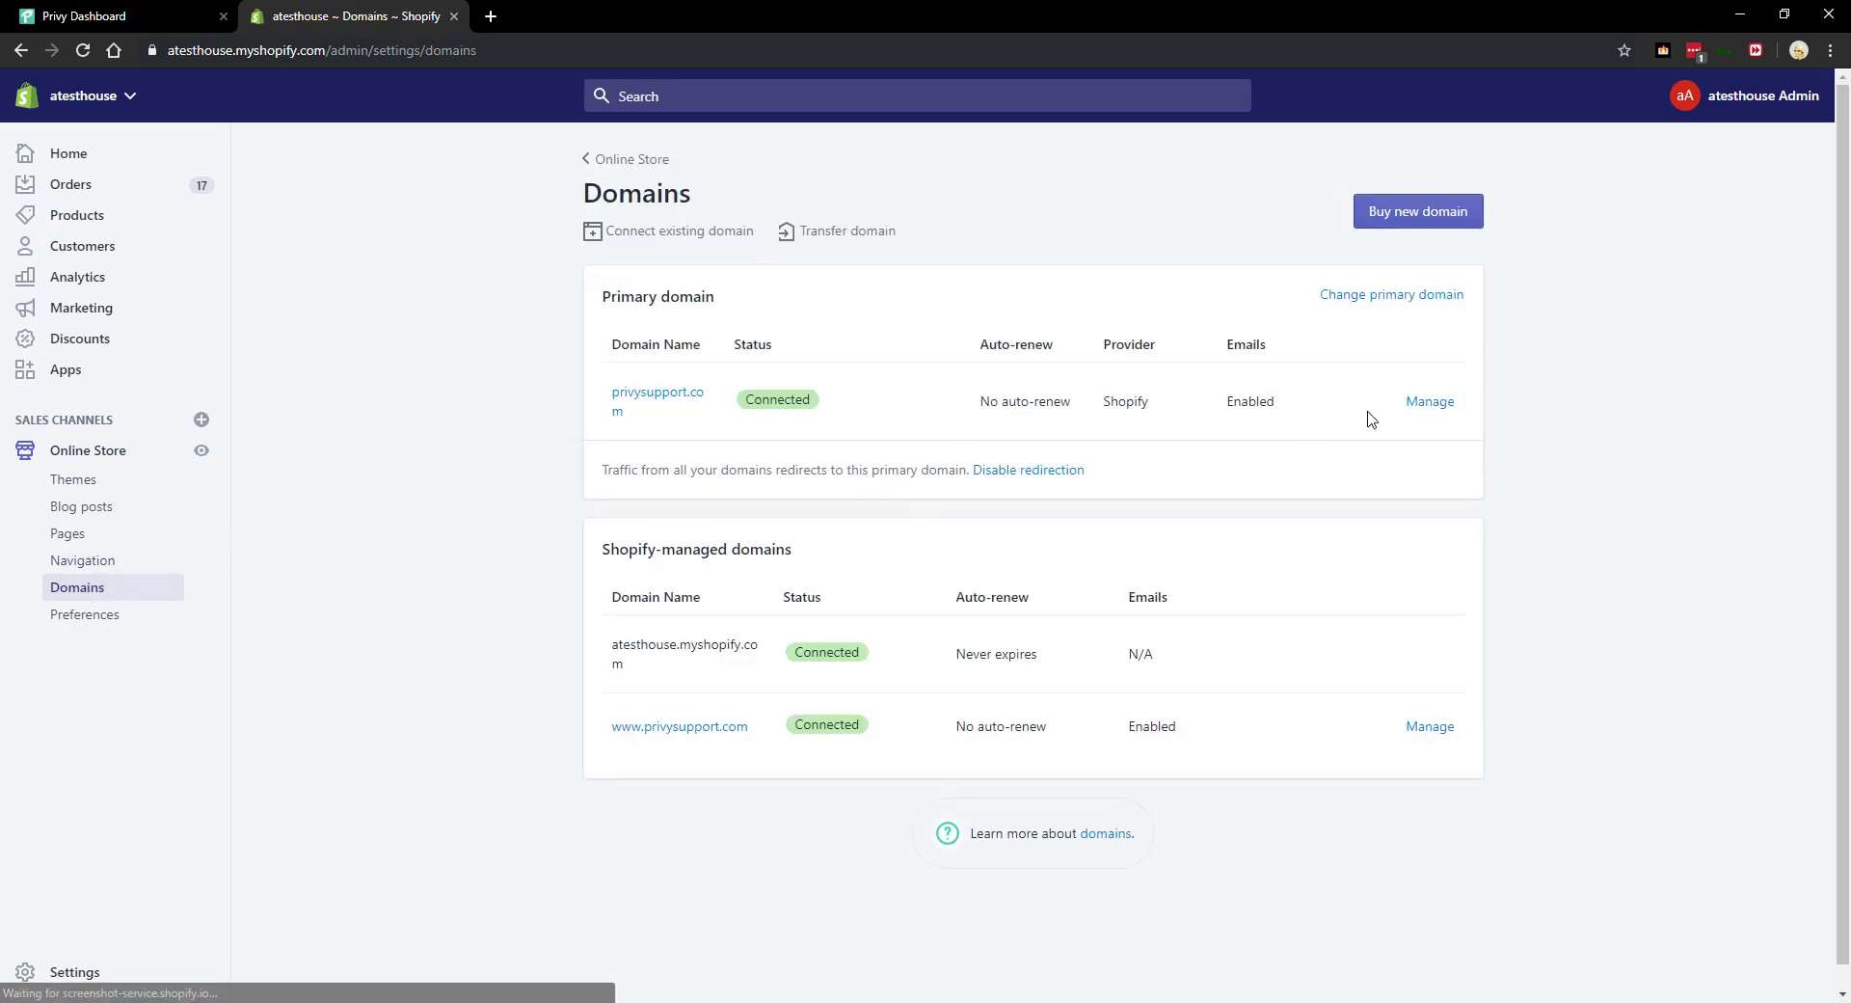
pyautogui.click(1422, 405)
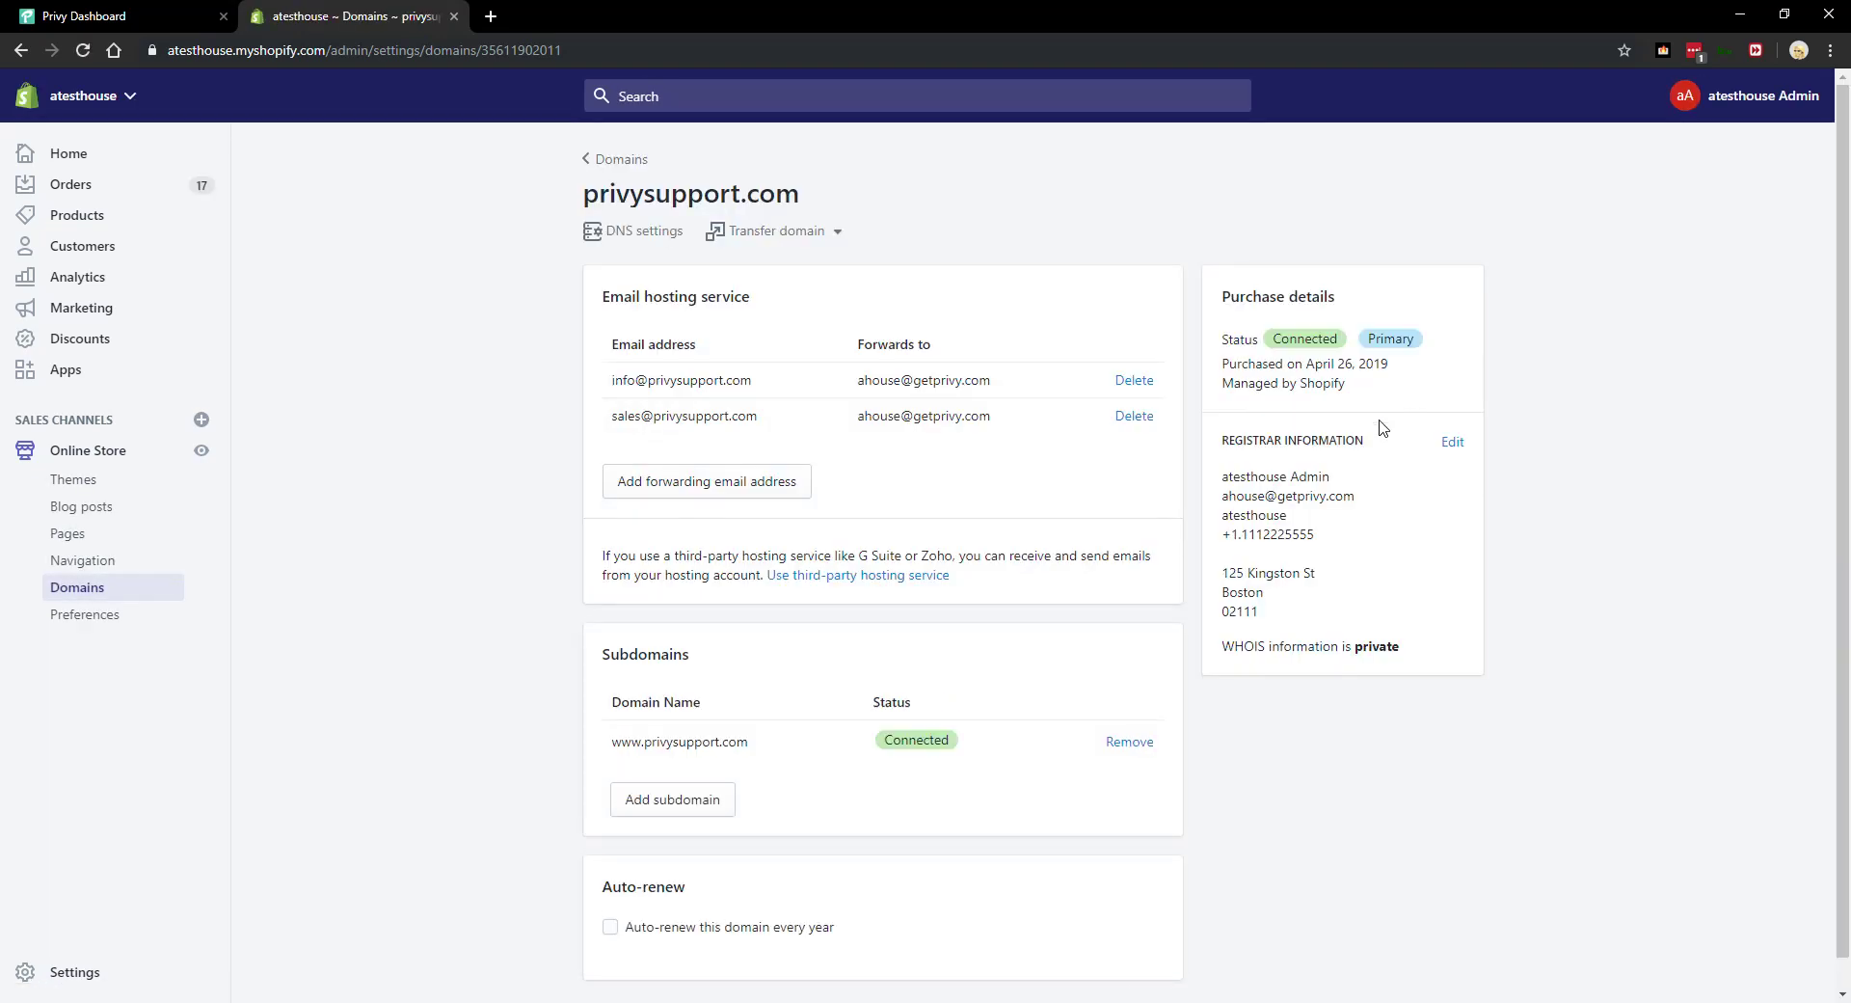
pyautogui.click(633, 234)
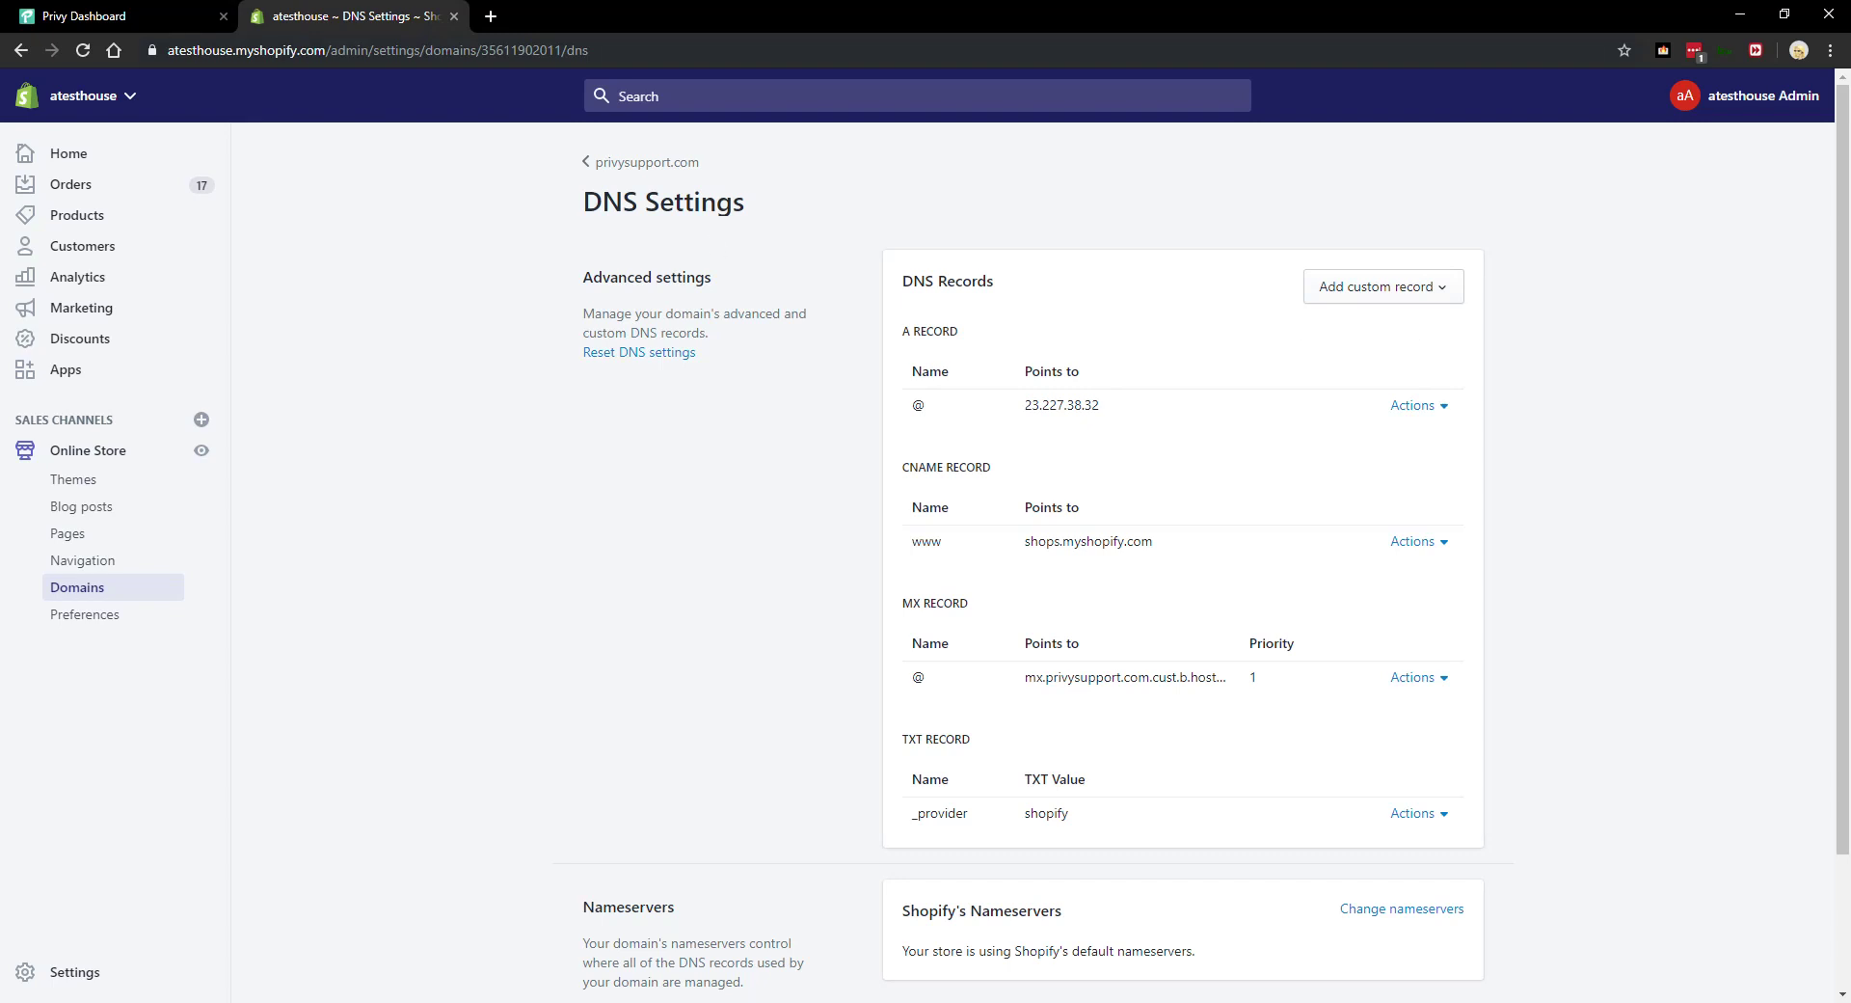
# Check the first required record's type in Privy, and start a new custom TXT record in Shopify's DNS settings.
pyautogui.click(125, 17)
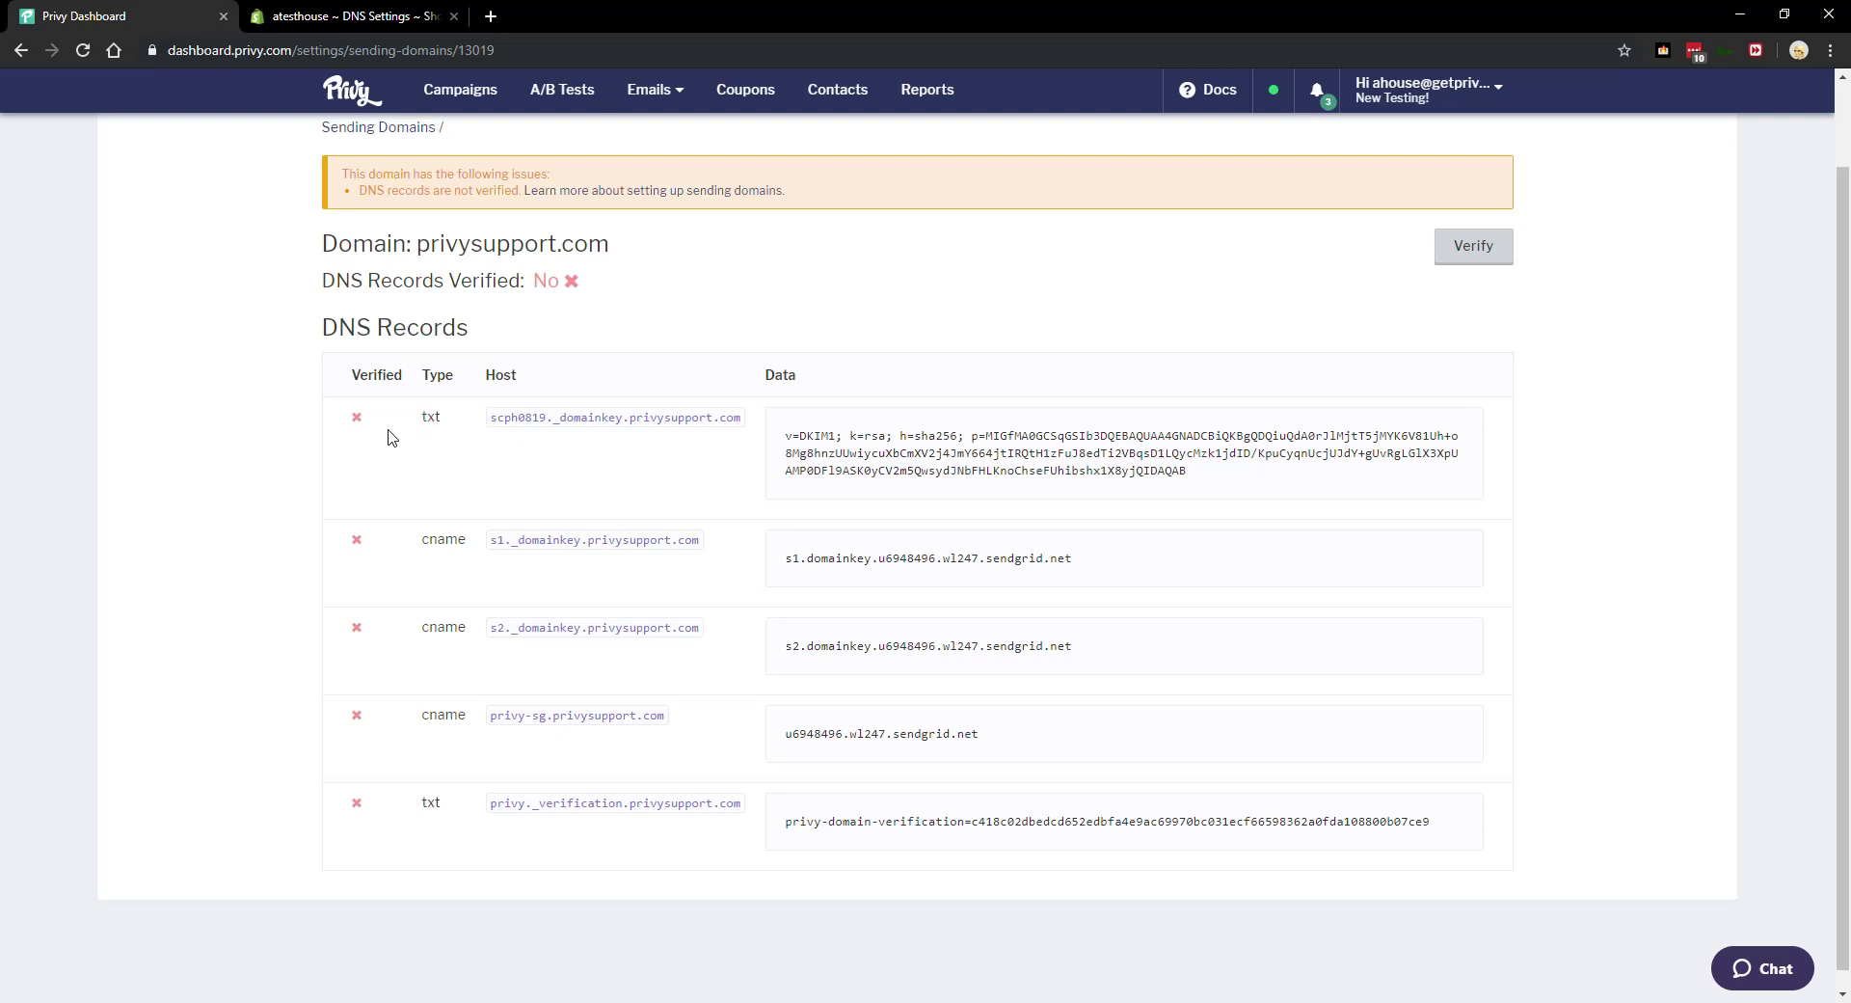
pyautogui.click(388, 15)
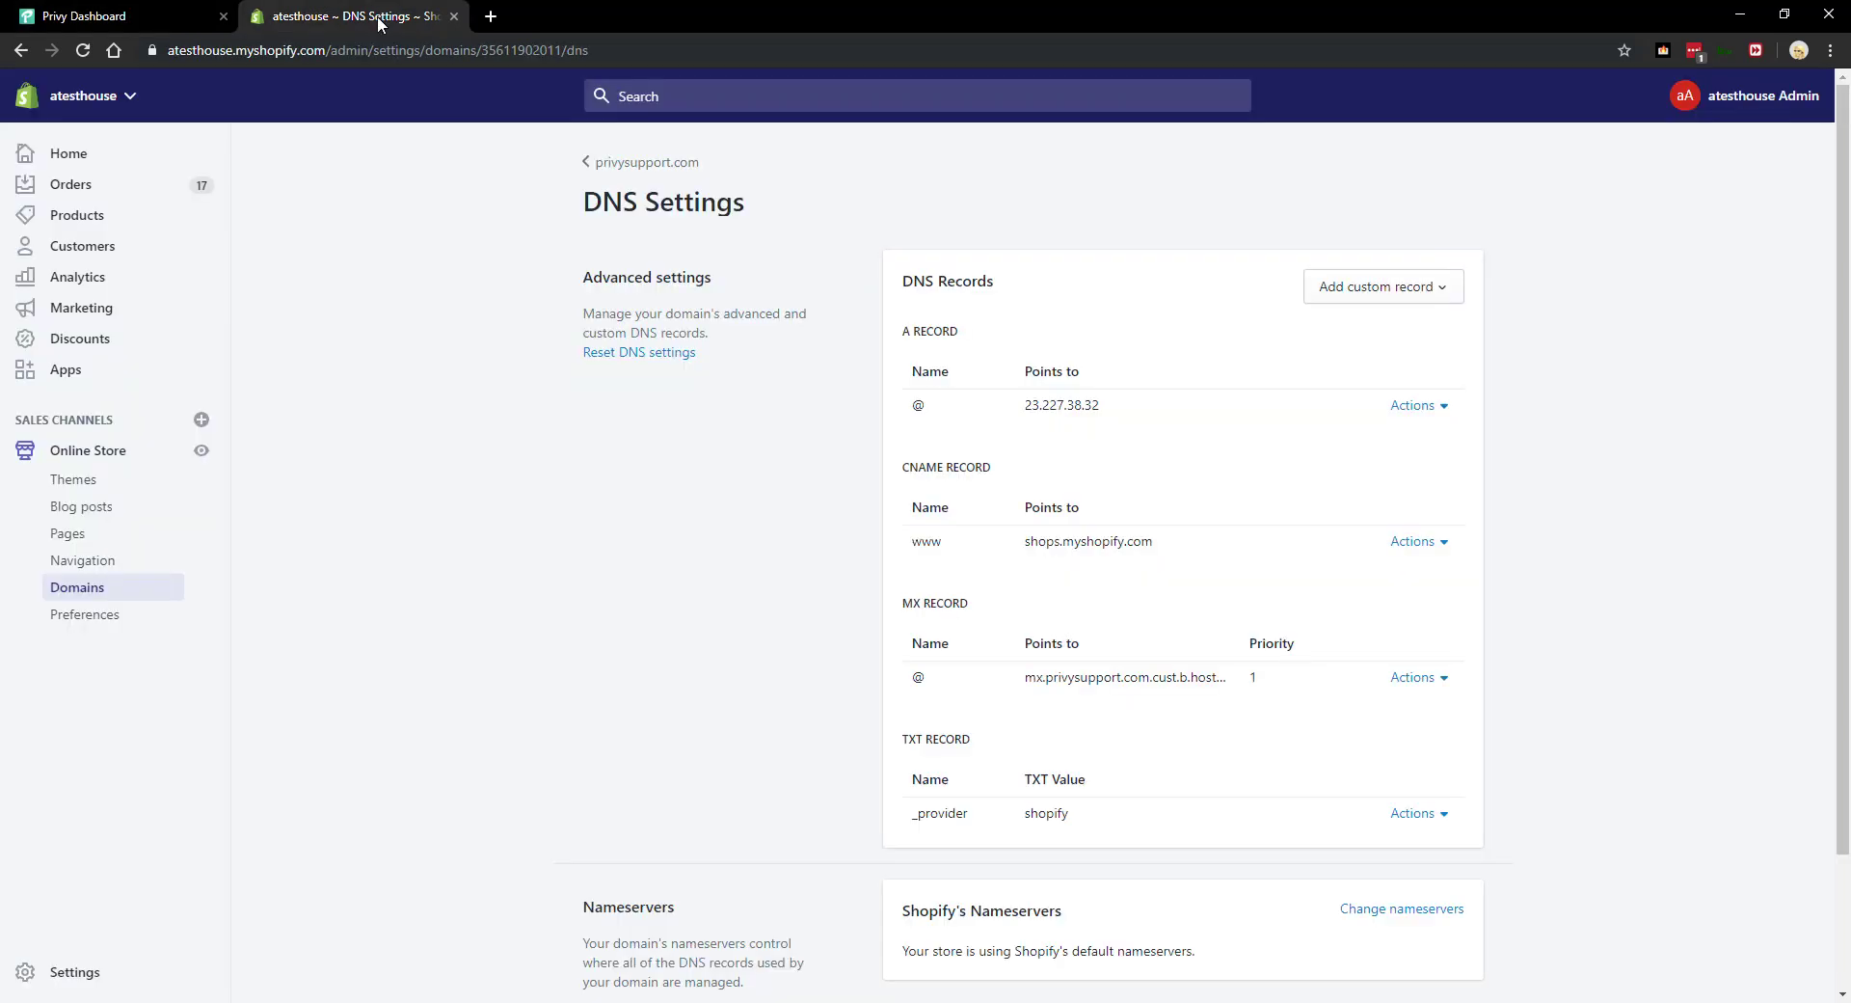
pyautogui.click(1417, 295)
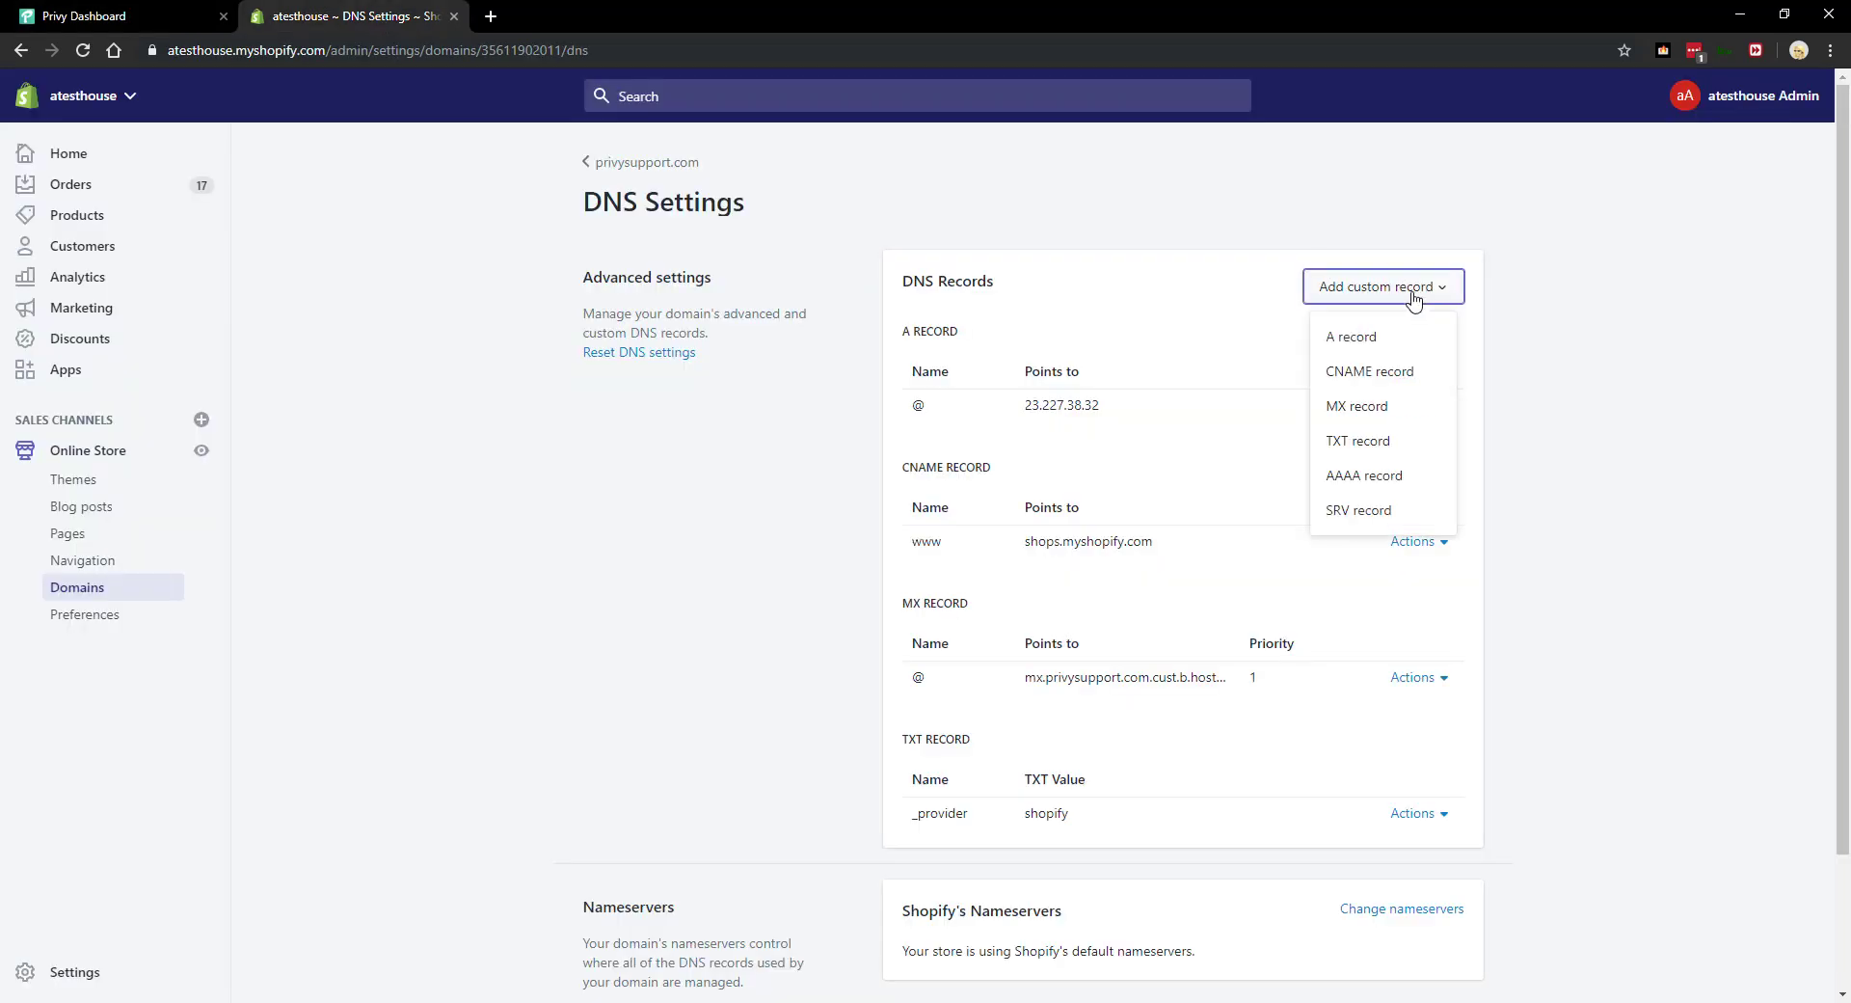
pyautogui.click(1362, 442)
pyautogui.click(669, 590)
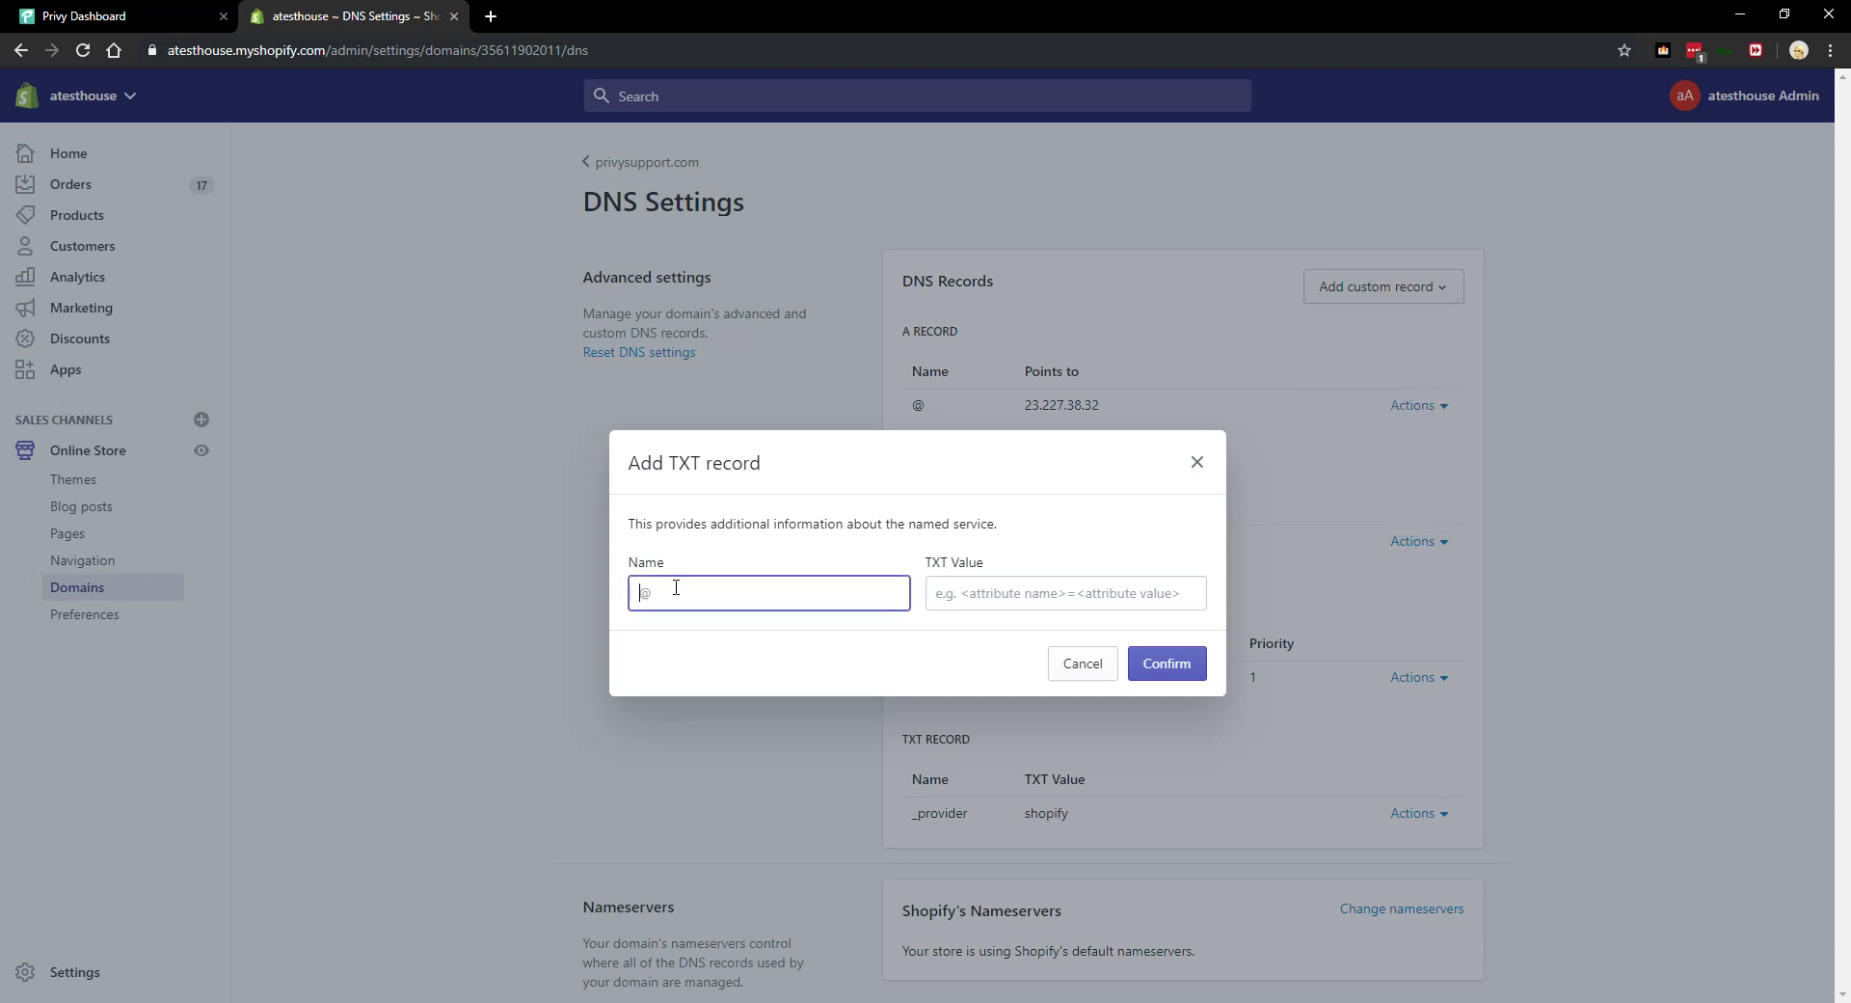
pyautogui.doubleClick(644, 590)
pyautogui.press('BackSpace')
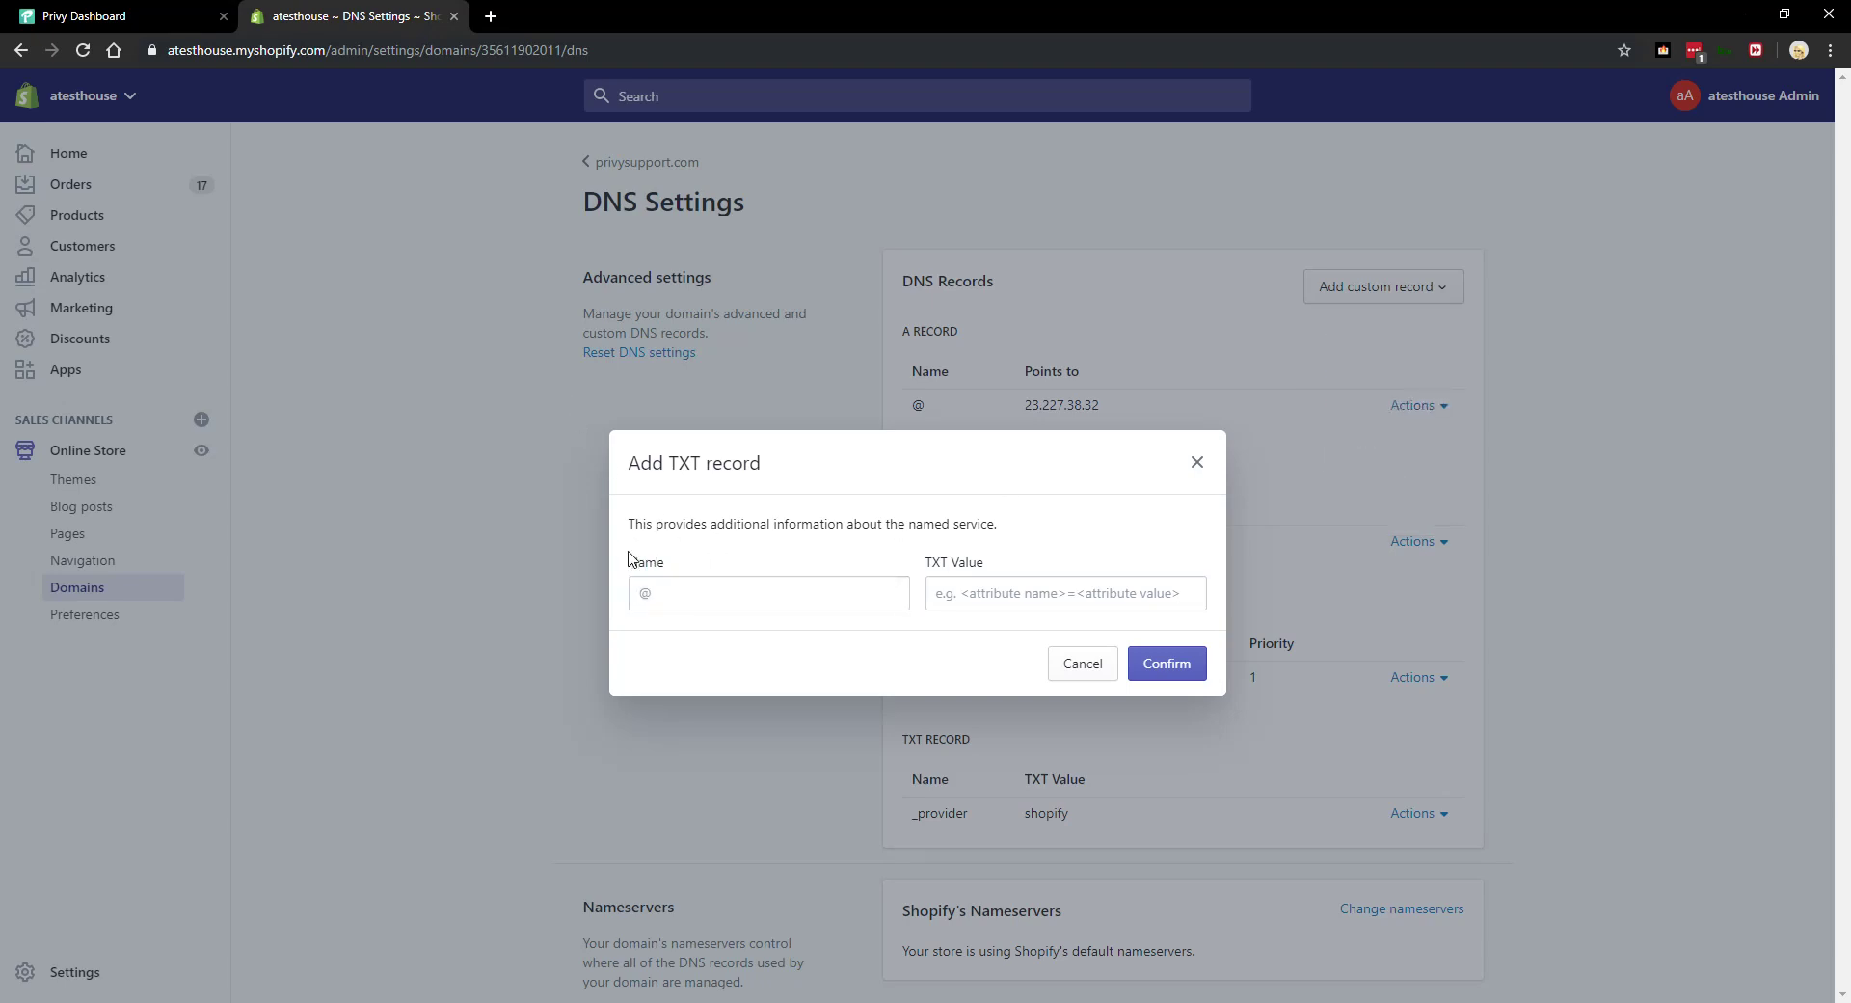
# Copy scph0819._domainkey from the first TXT record's host in Privy and paste it as the new TXT record's name in Shopify.
pyautogui.click(157, 14)
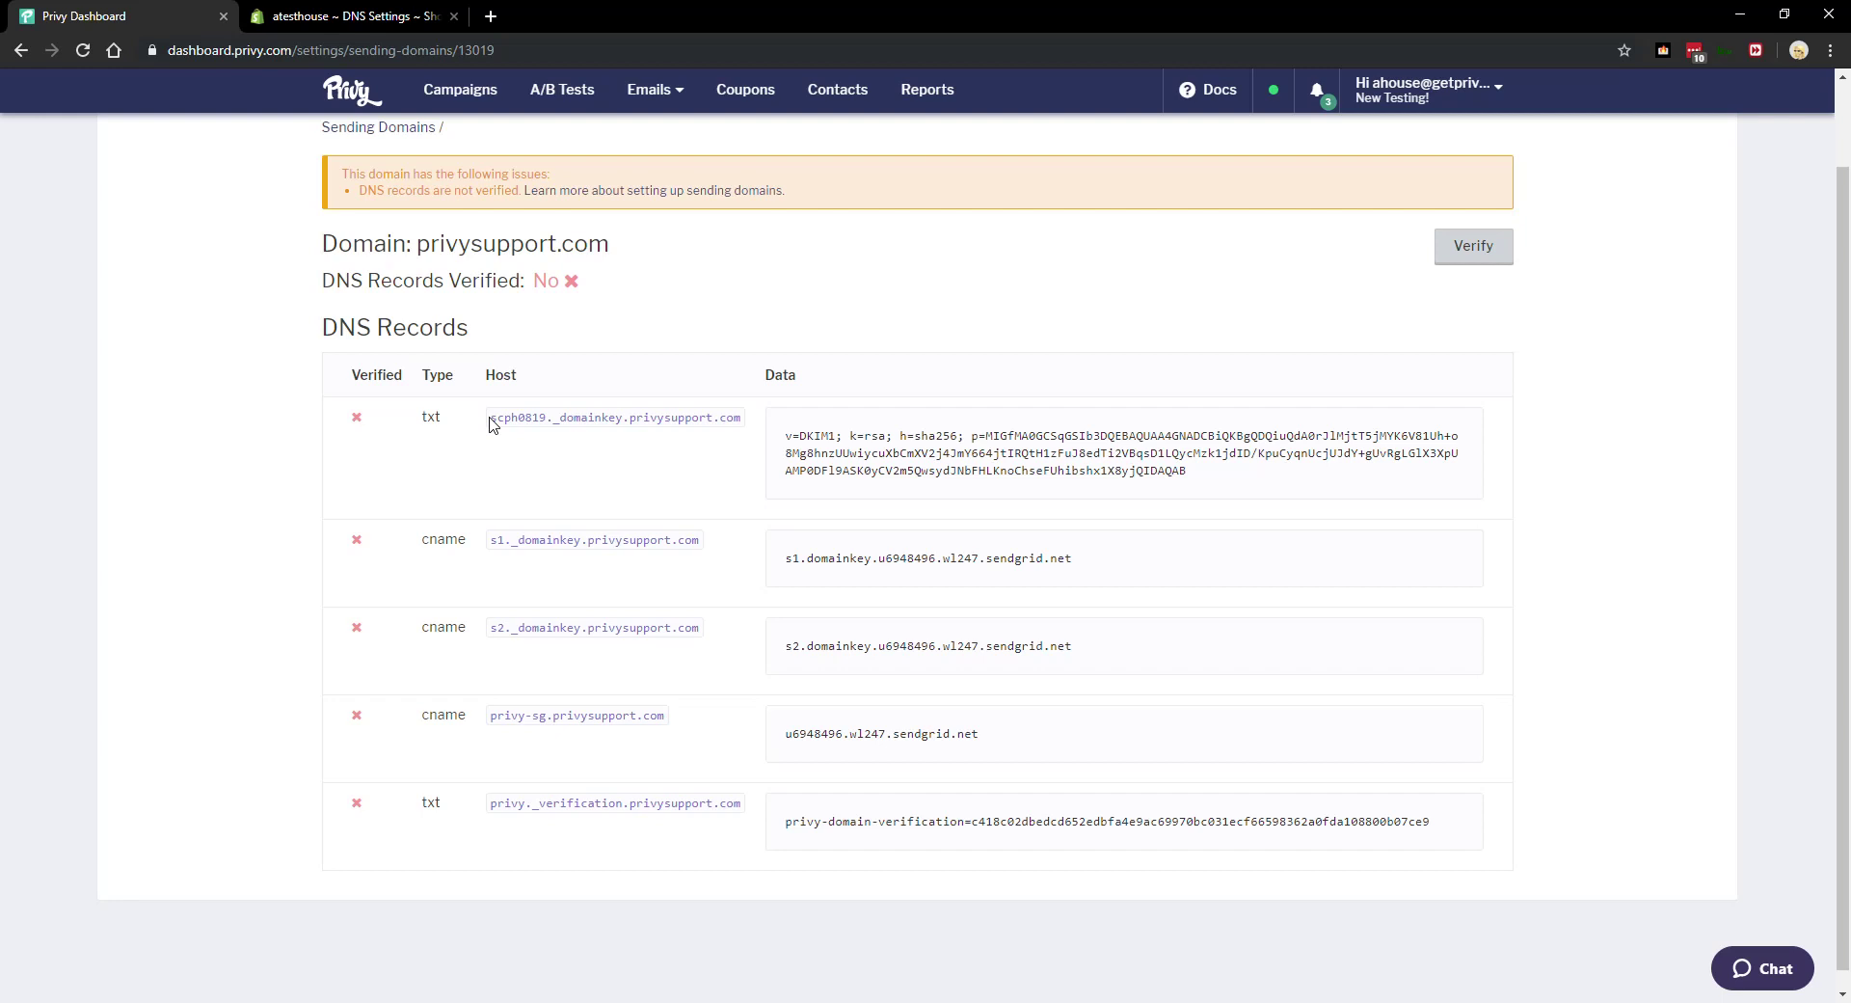
pyautogui.moveTo(490, 418); pyautogui.dragTo(621, 413)
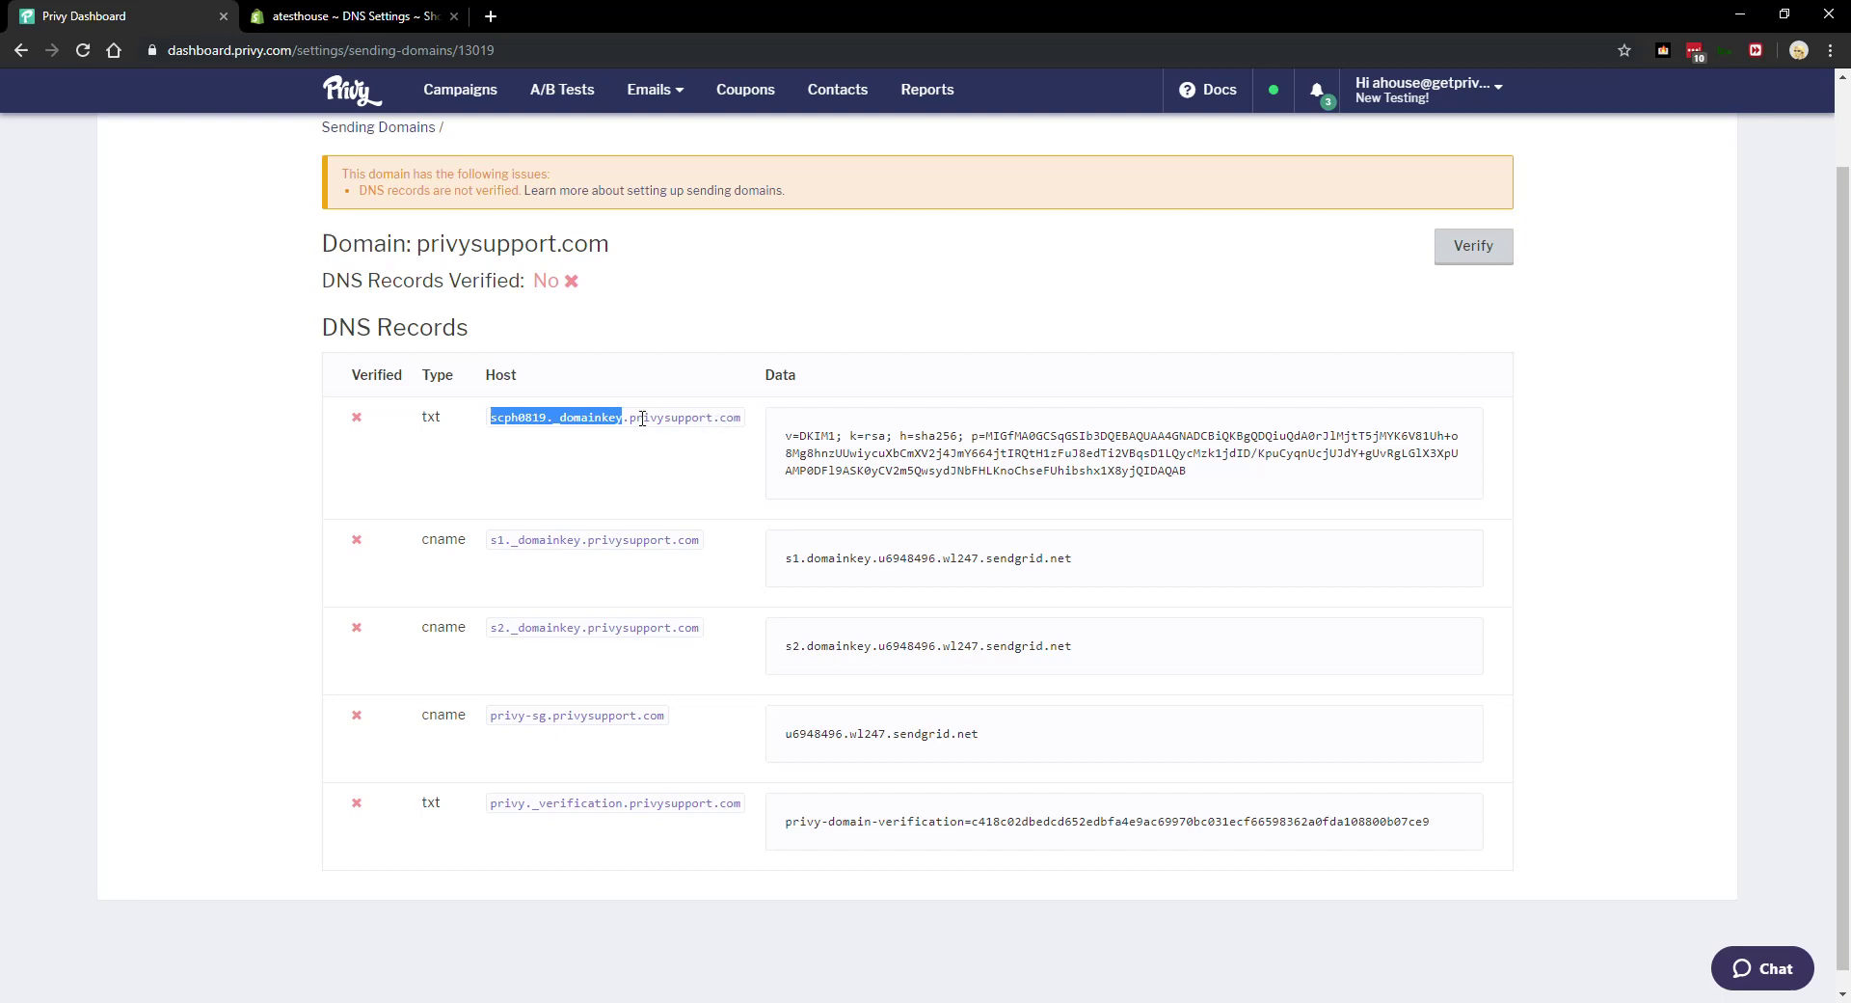
pyautogui.rightClick(553, 412)
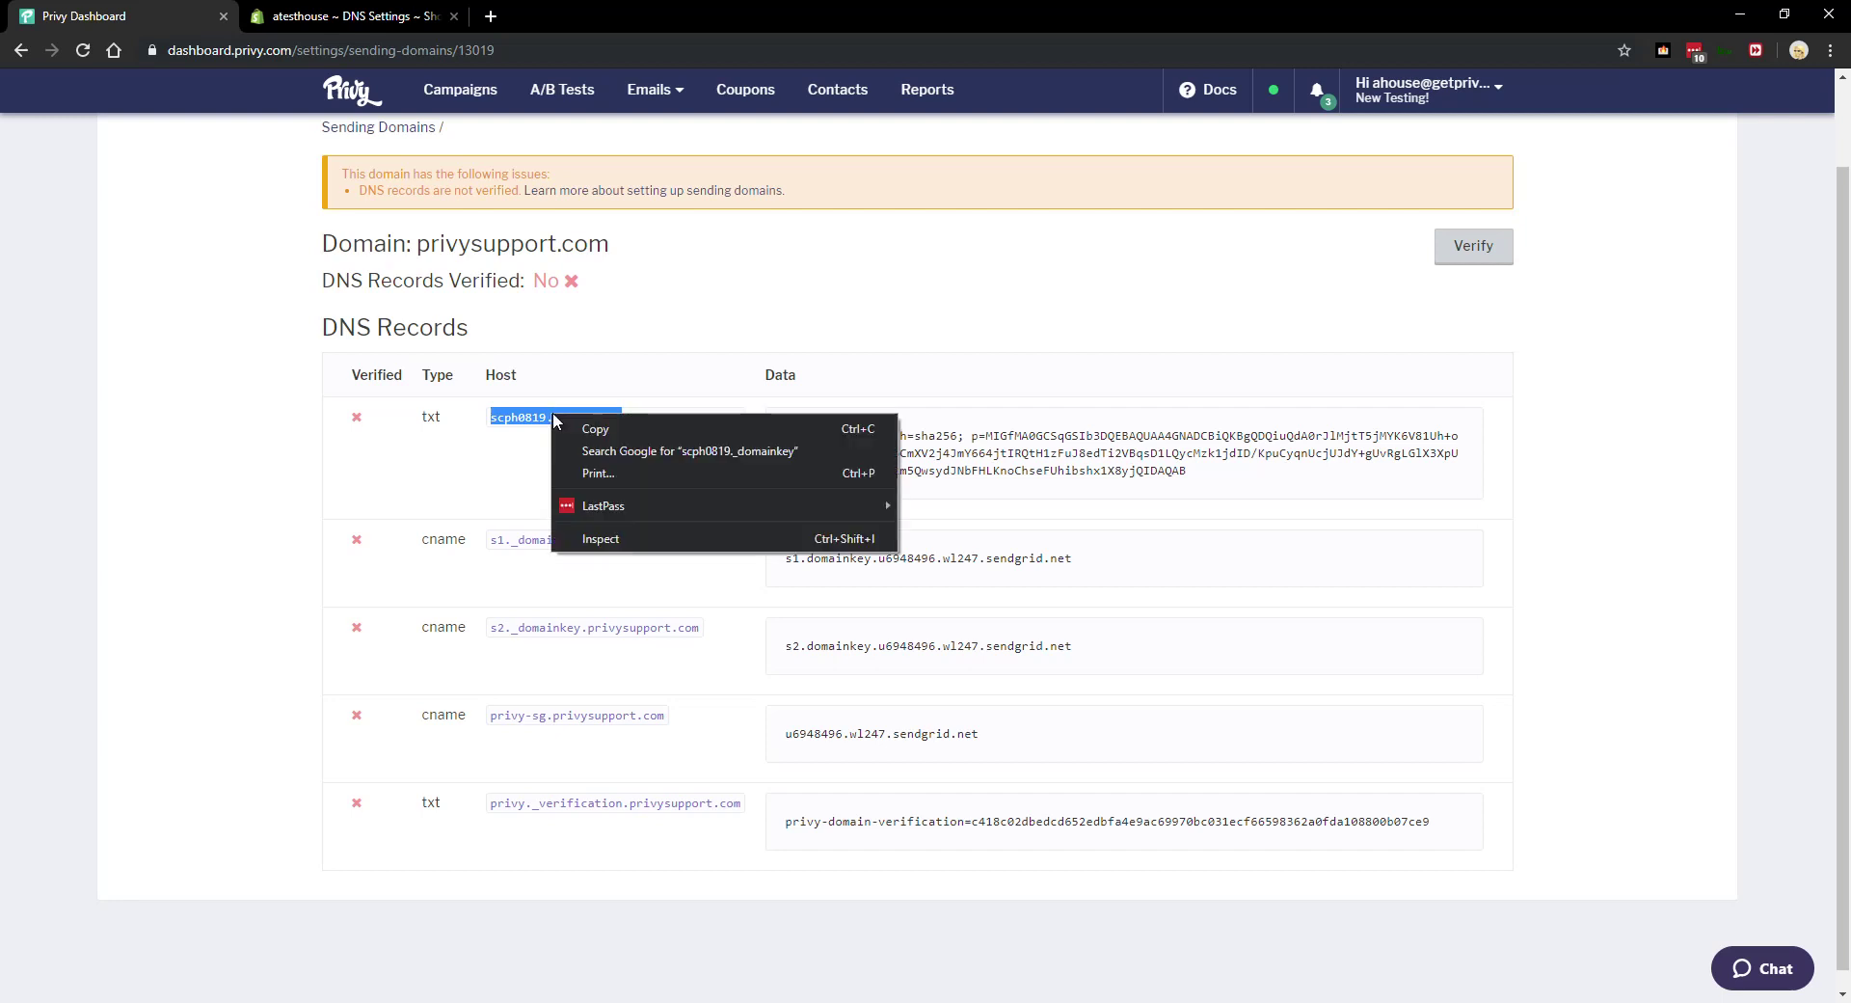
pyautogui.click(596, 430)
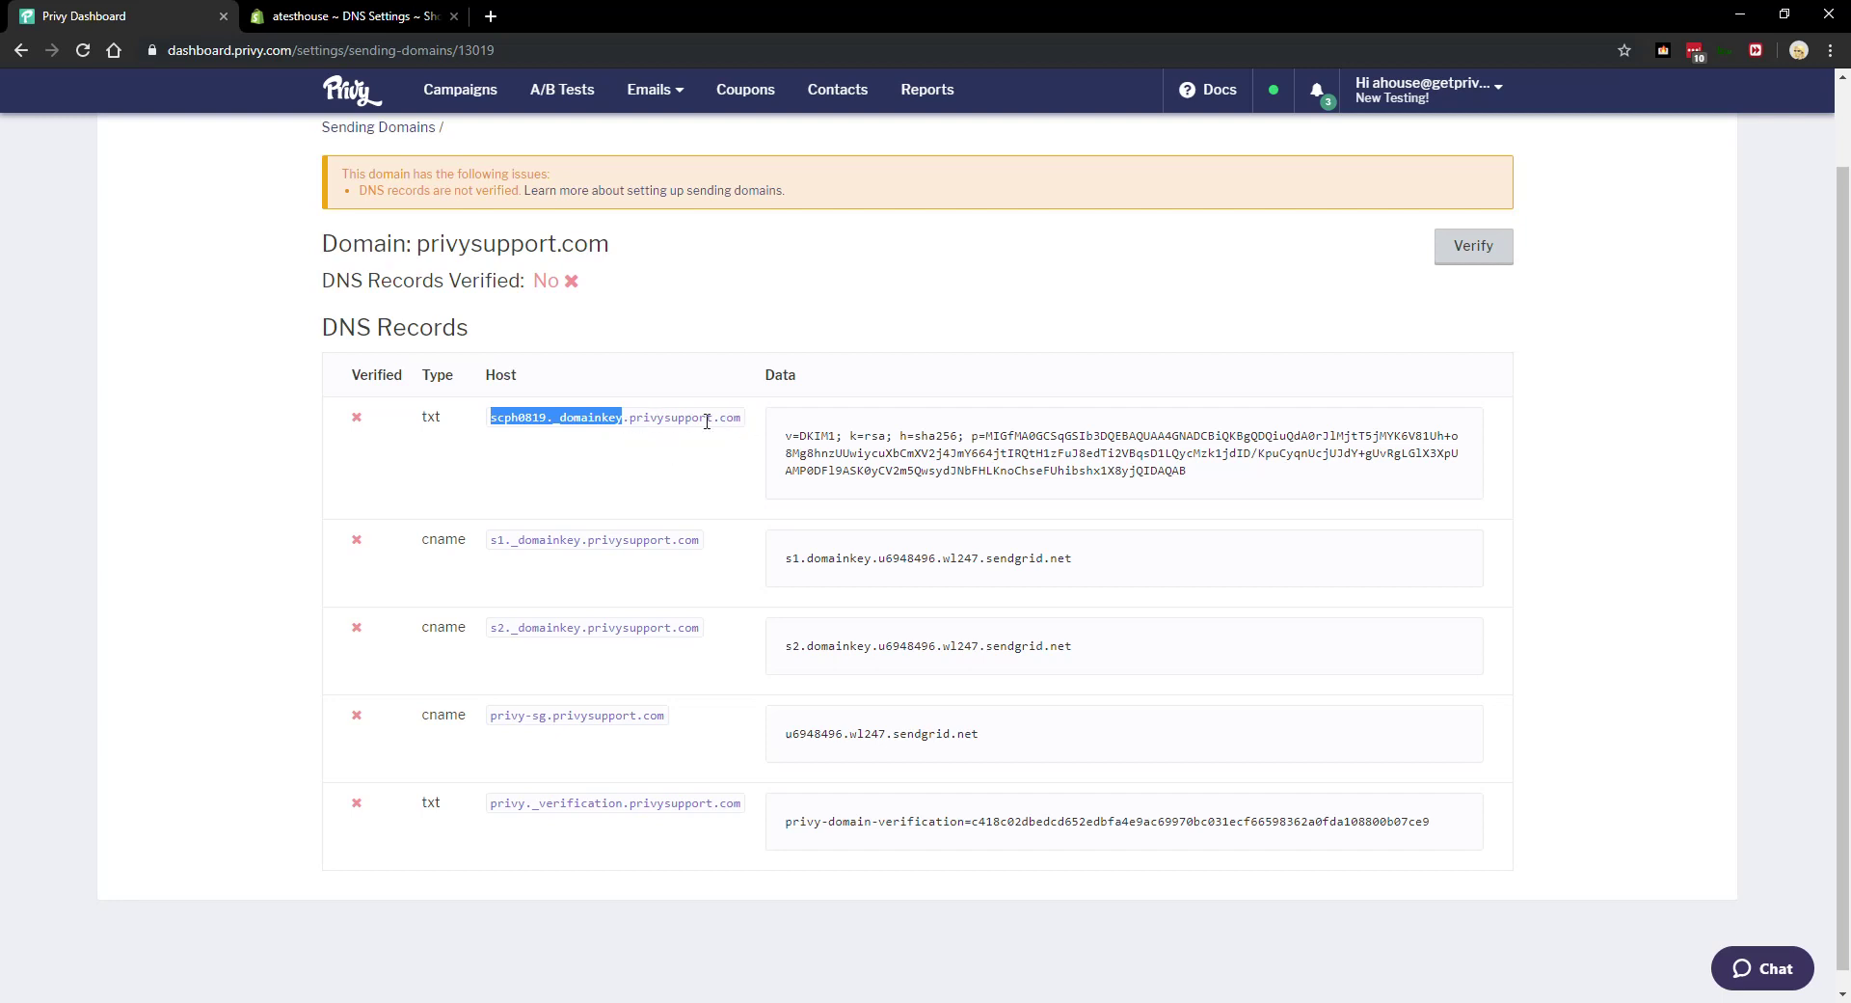
pyautogui.click(369, 16)
pyautogui.click(693, 584)
pyautogui.rightClick(693, 585)
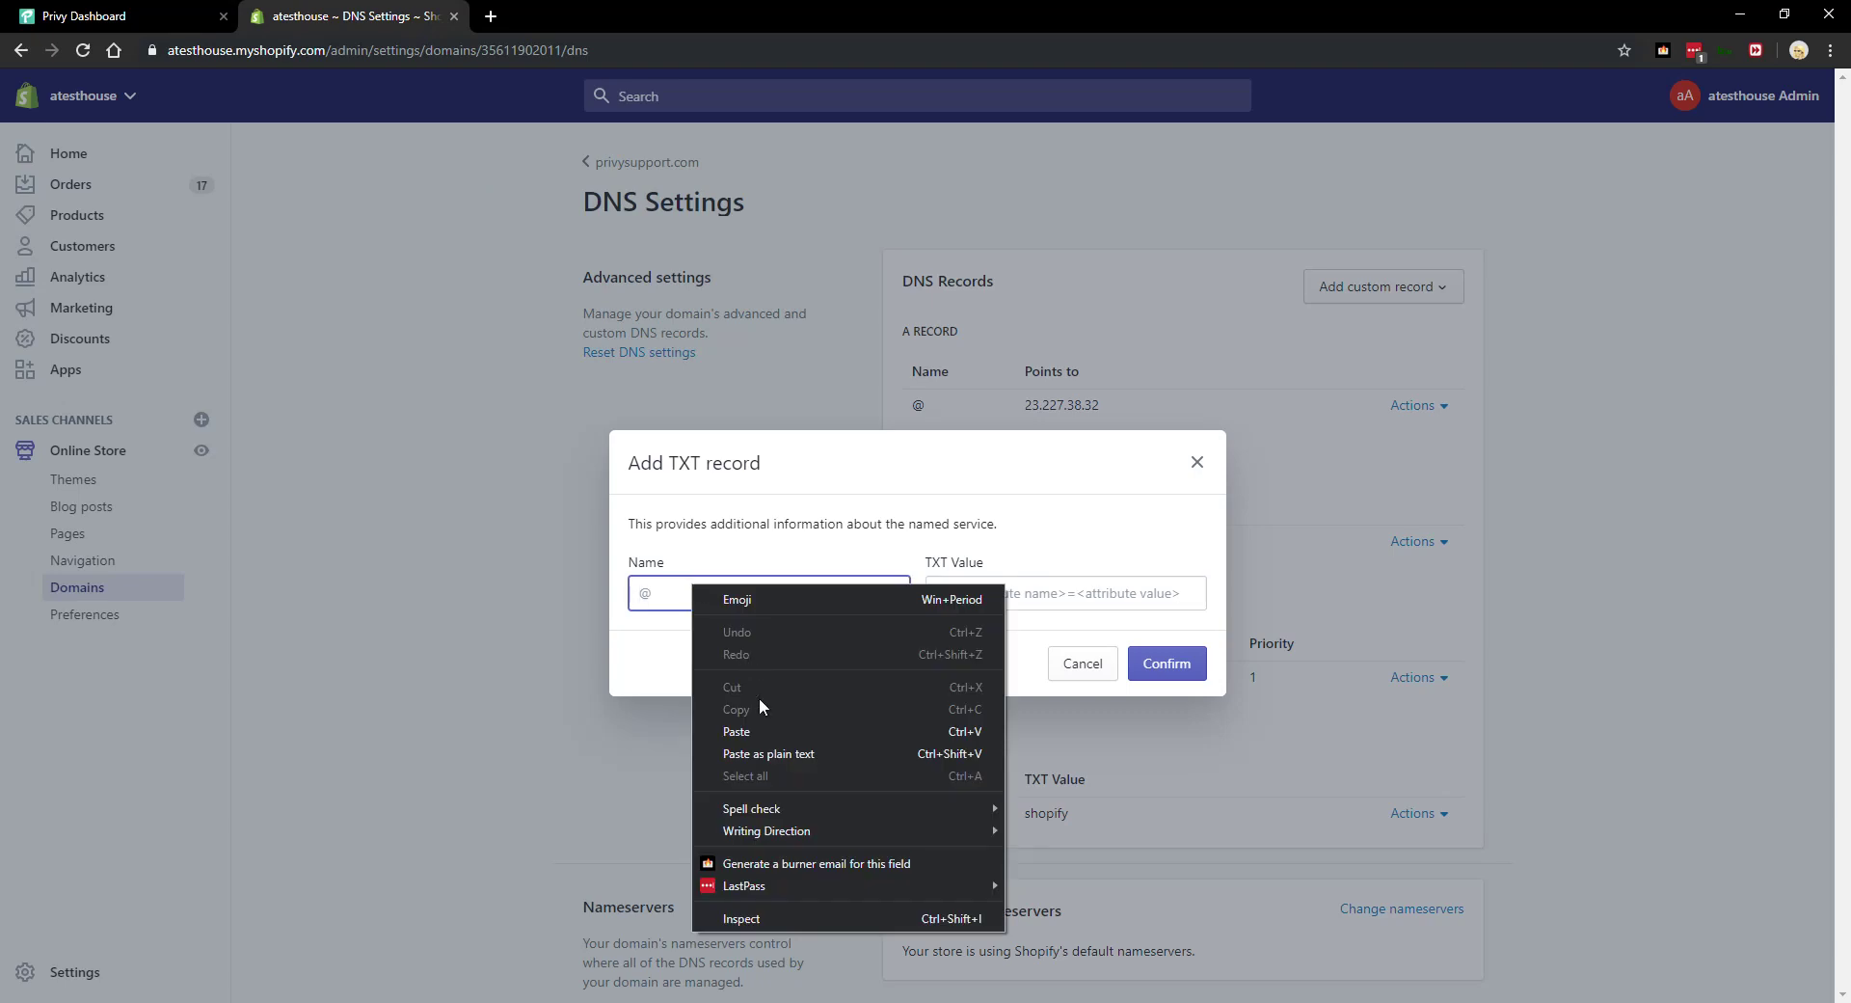
pyautogui.click(733, 725)
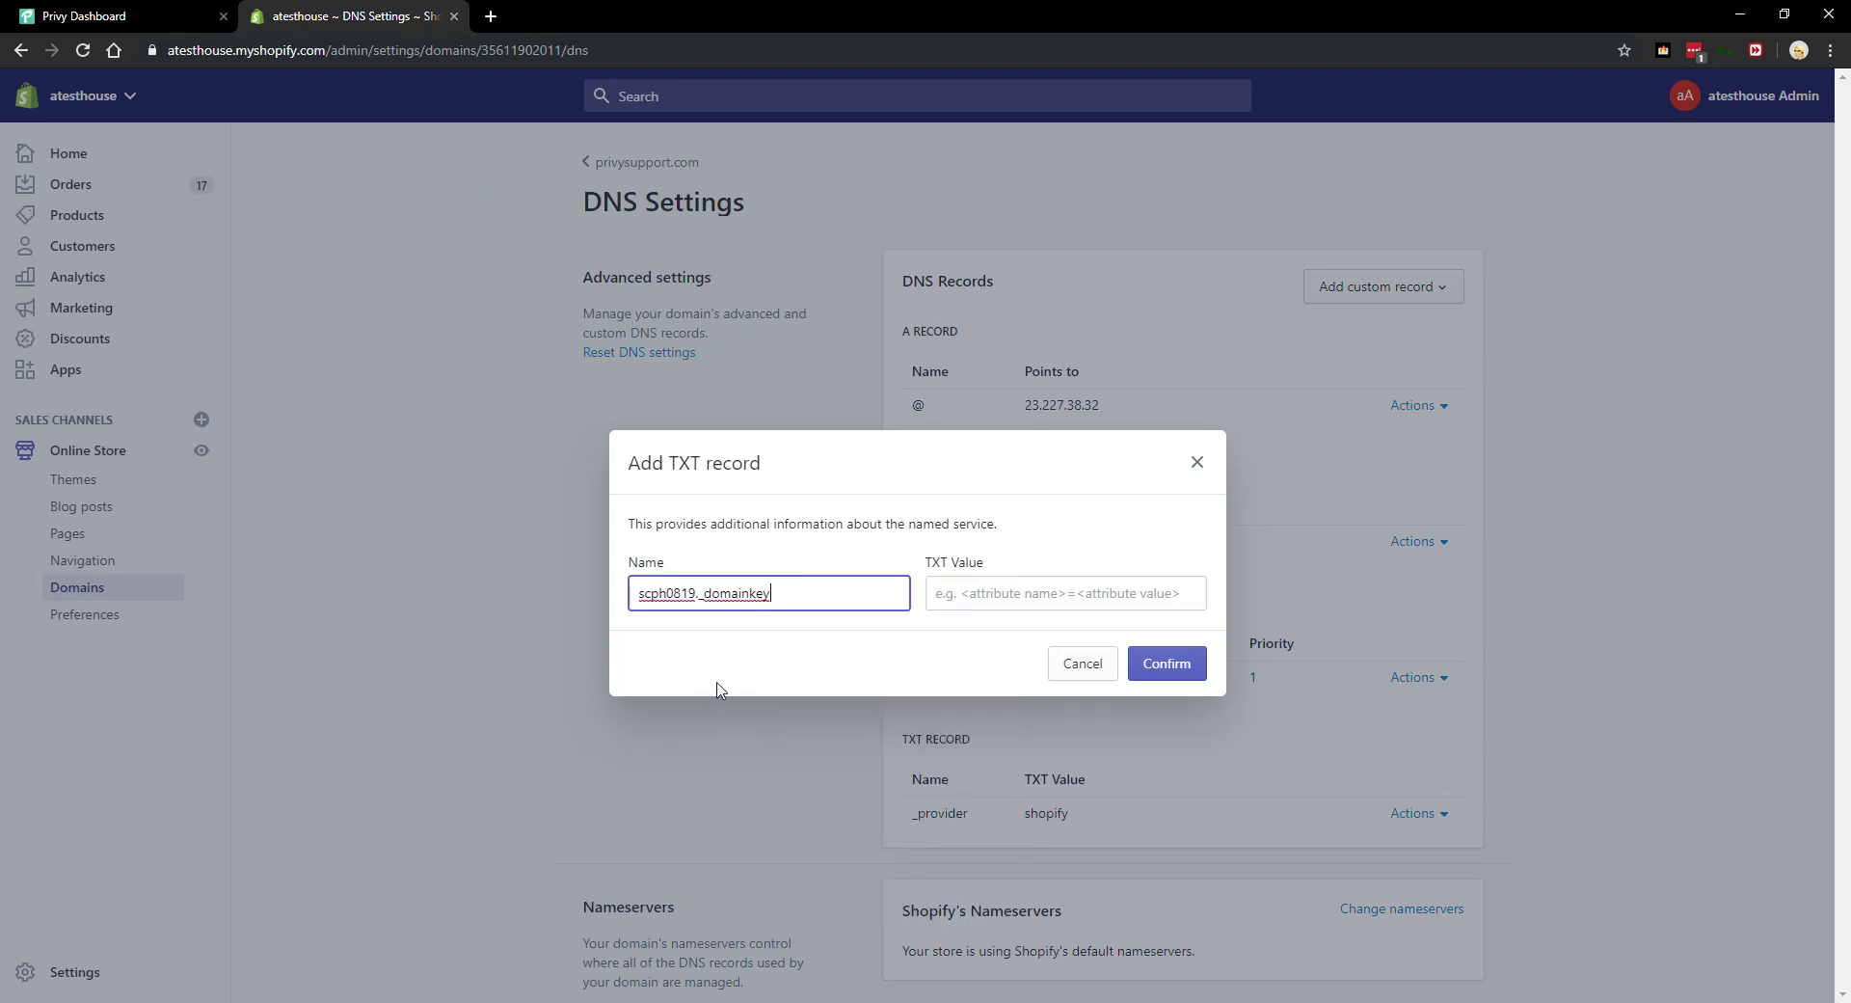
# Return to Privy and copy the complete data value of the first TXT record.
pyautogui.moveTo(922, 568); pyautogui.dragTo(1003, 573)
pyautogui.click(914, 506)
pyautogui.hotkey('ctrl', 'shift', 'Tab')
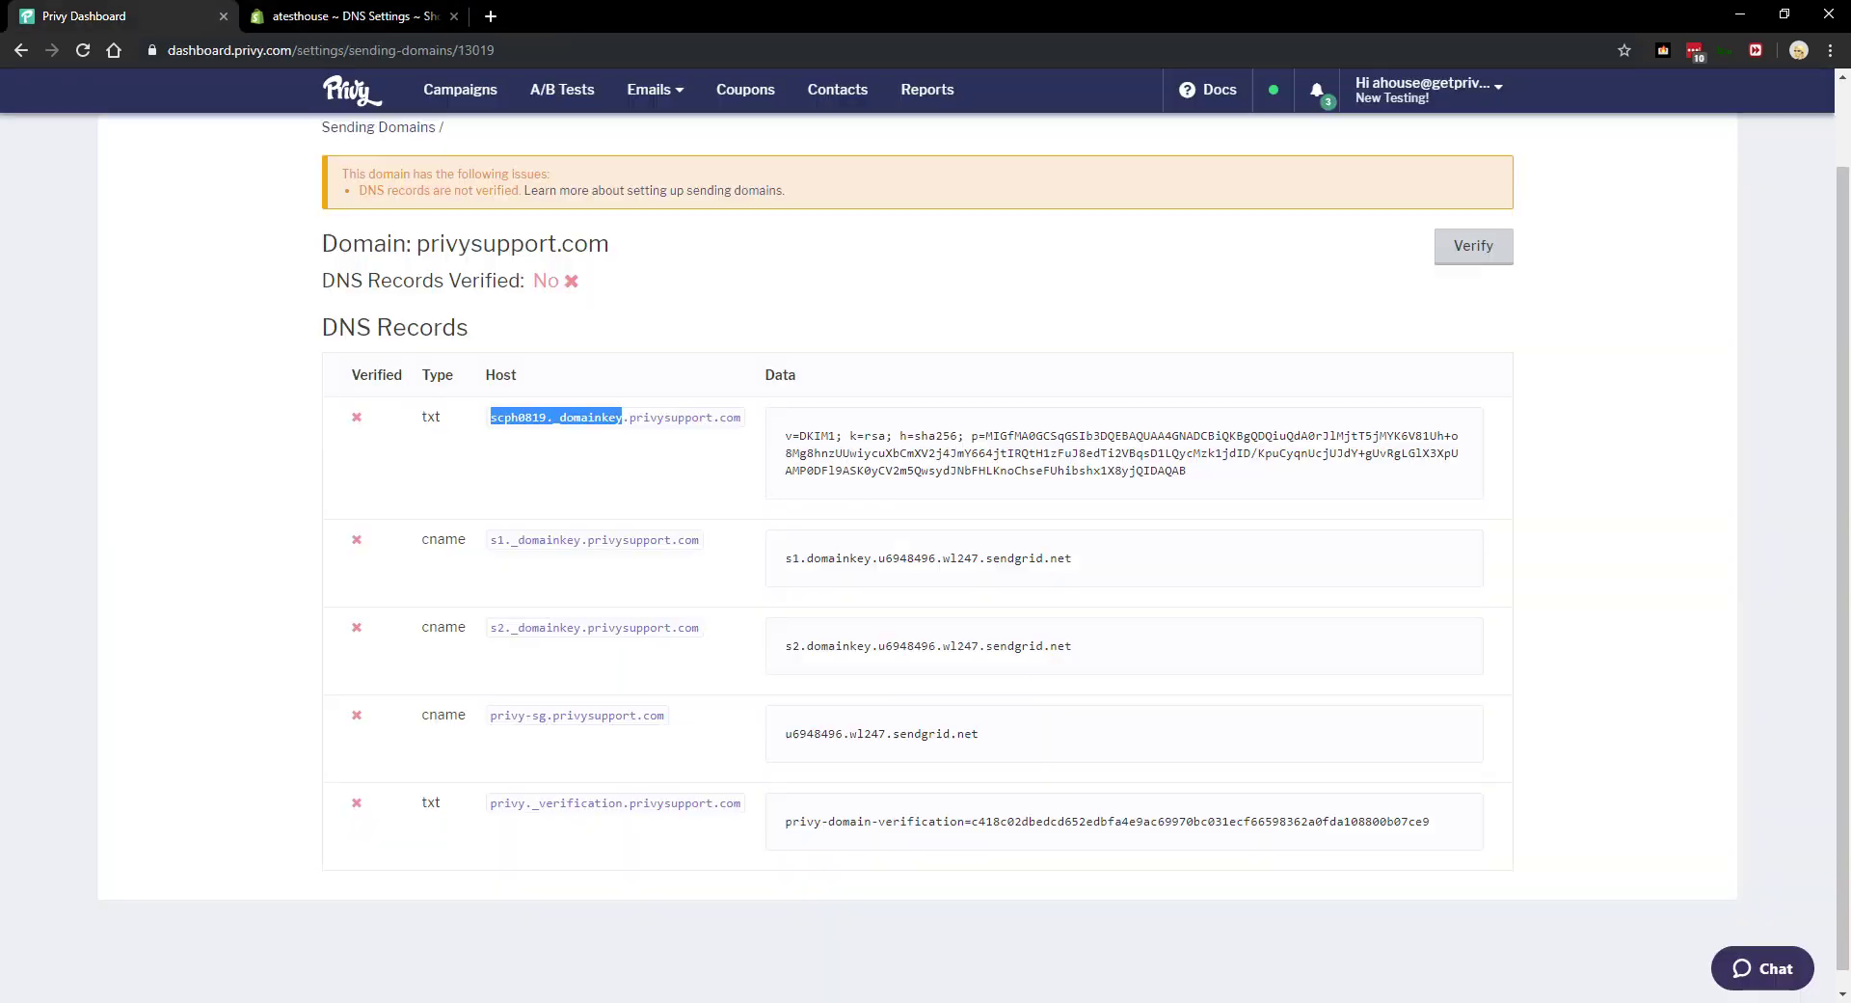
pyautogui.moveTo(783, 436); pyautogui.dragTo(1205, 472)
pyautogui.rightClick(1147, 463)
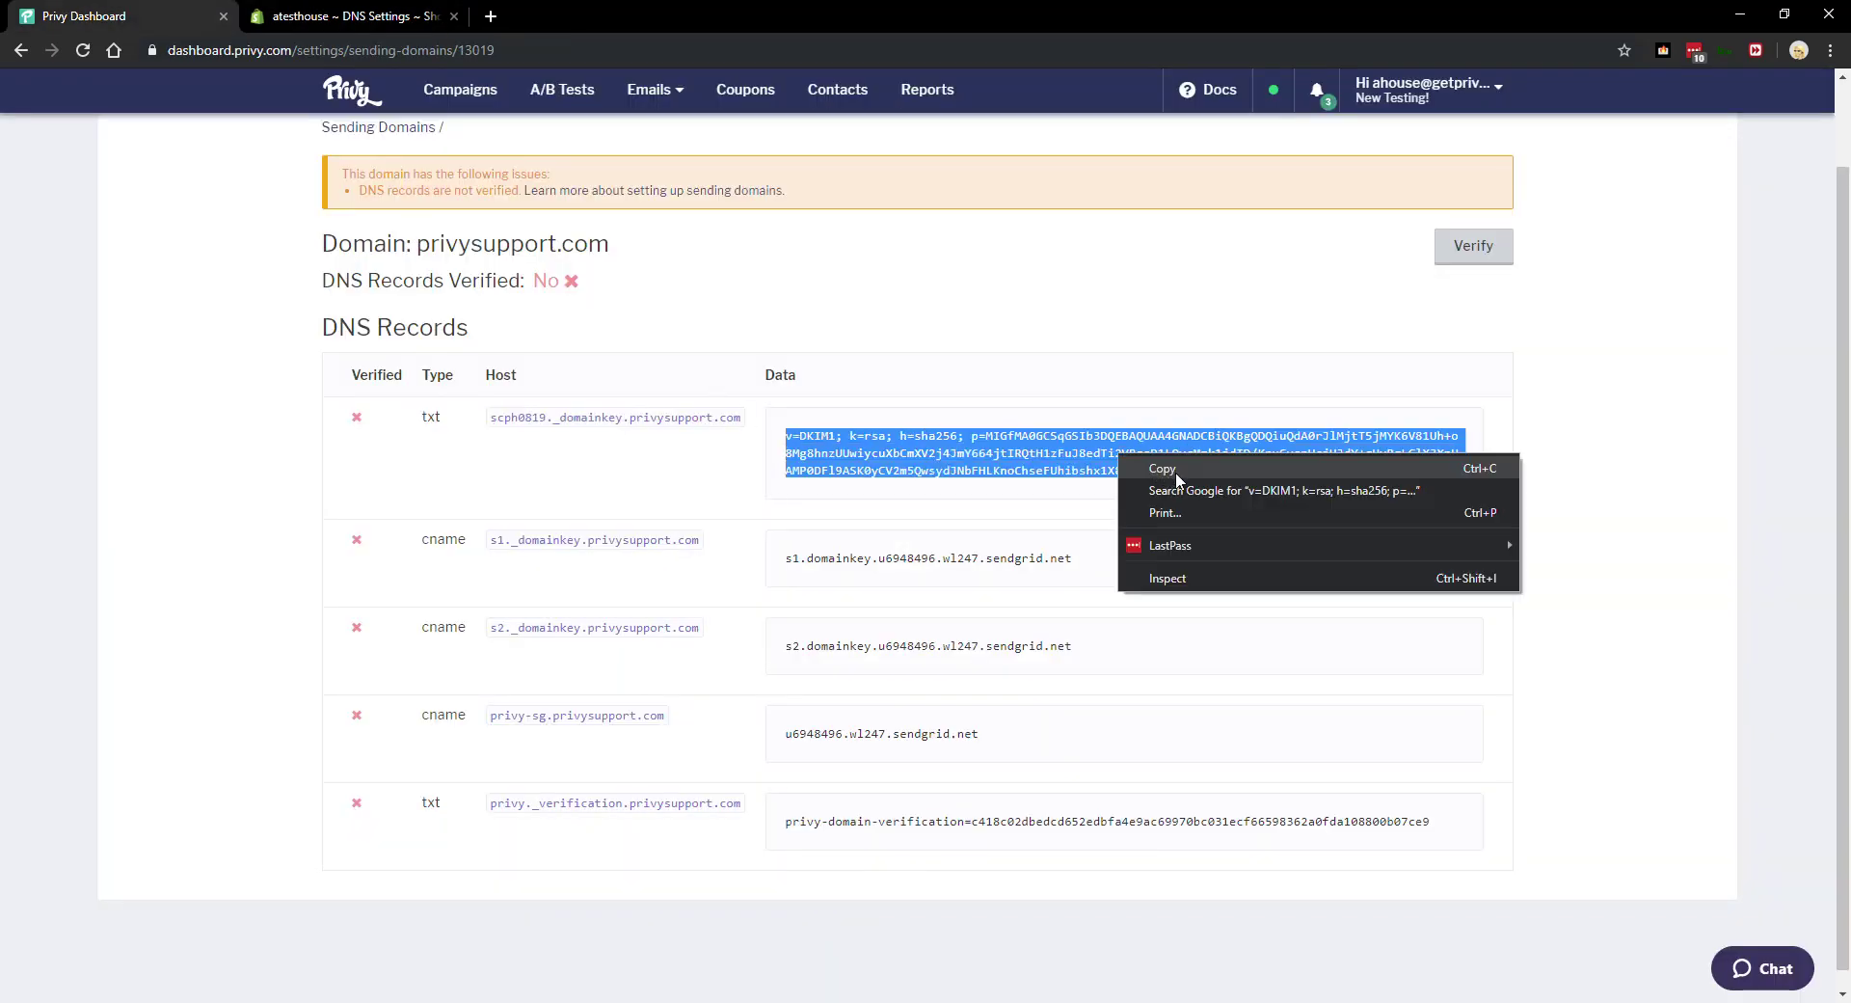
pyautogui.click(1178, 474)
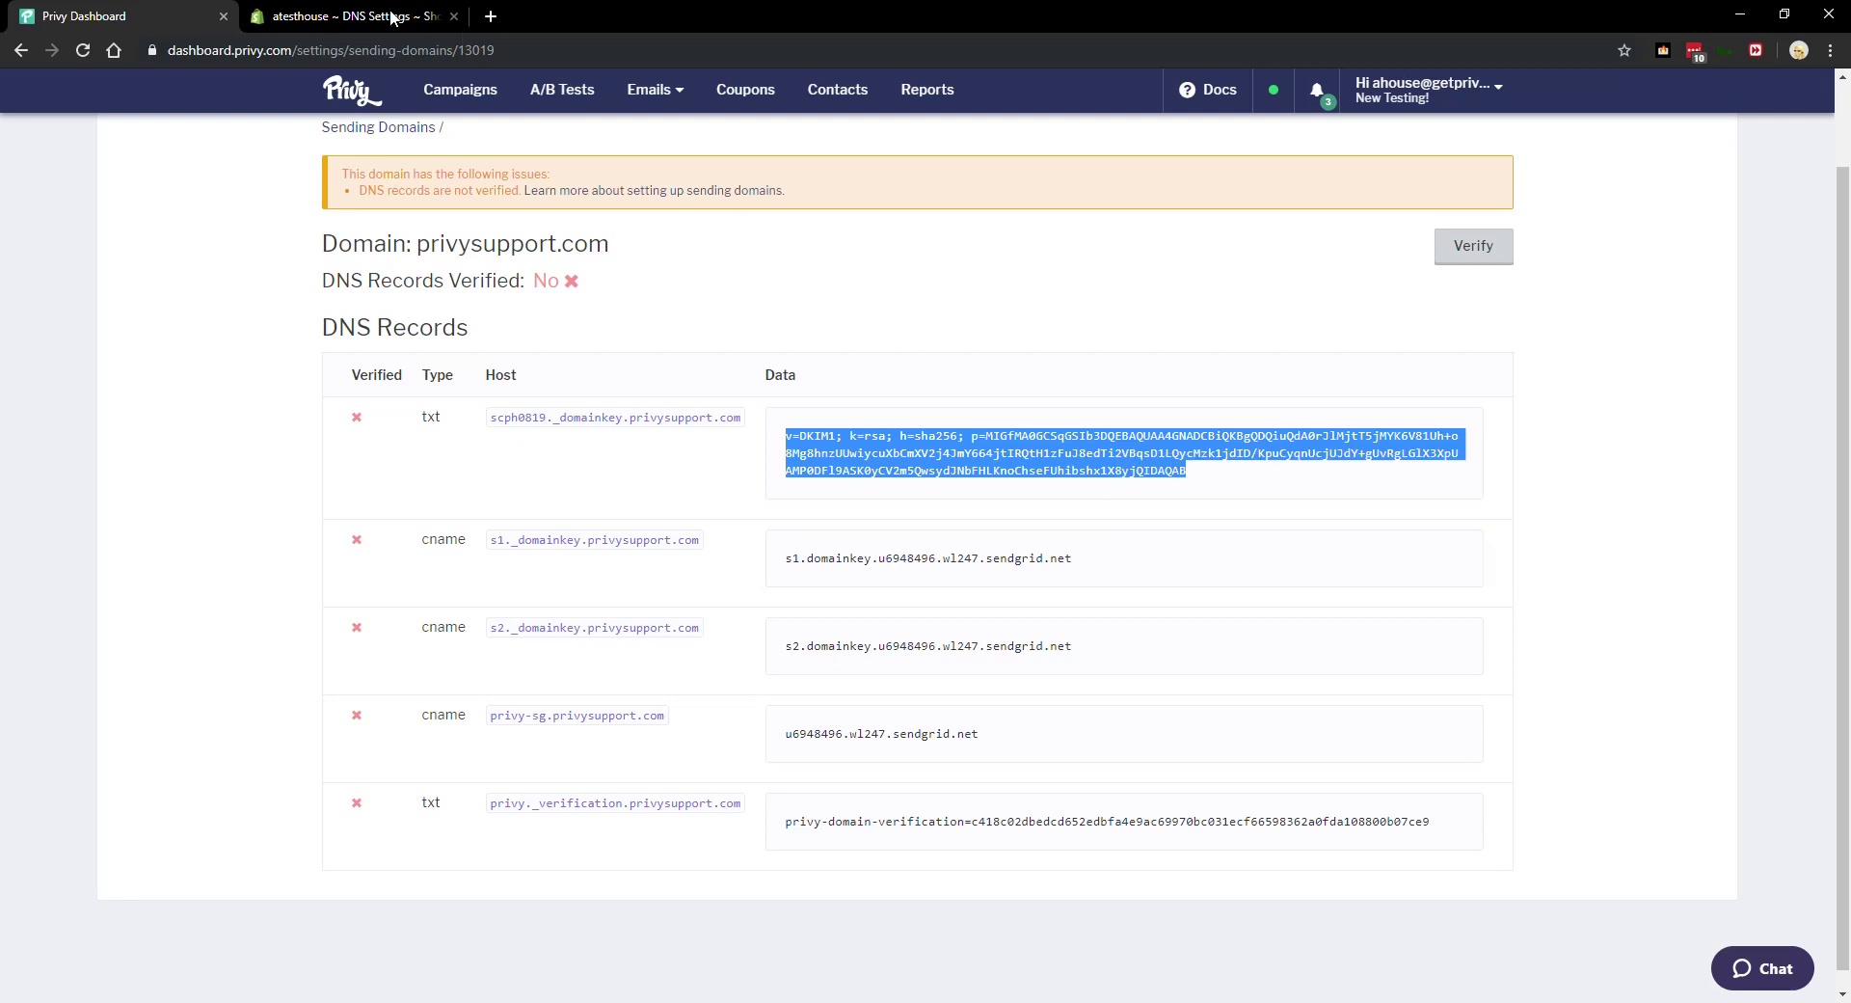
# Paste the copied DKIM data as the TXT value of the scph0819._domainkey record in Shopify and confirm the record.
pyautogui.click(343, 19)
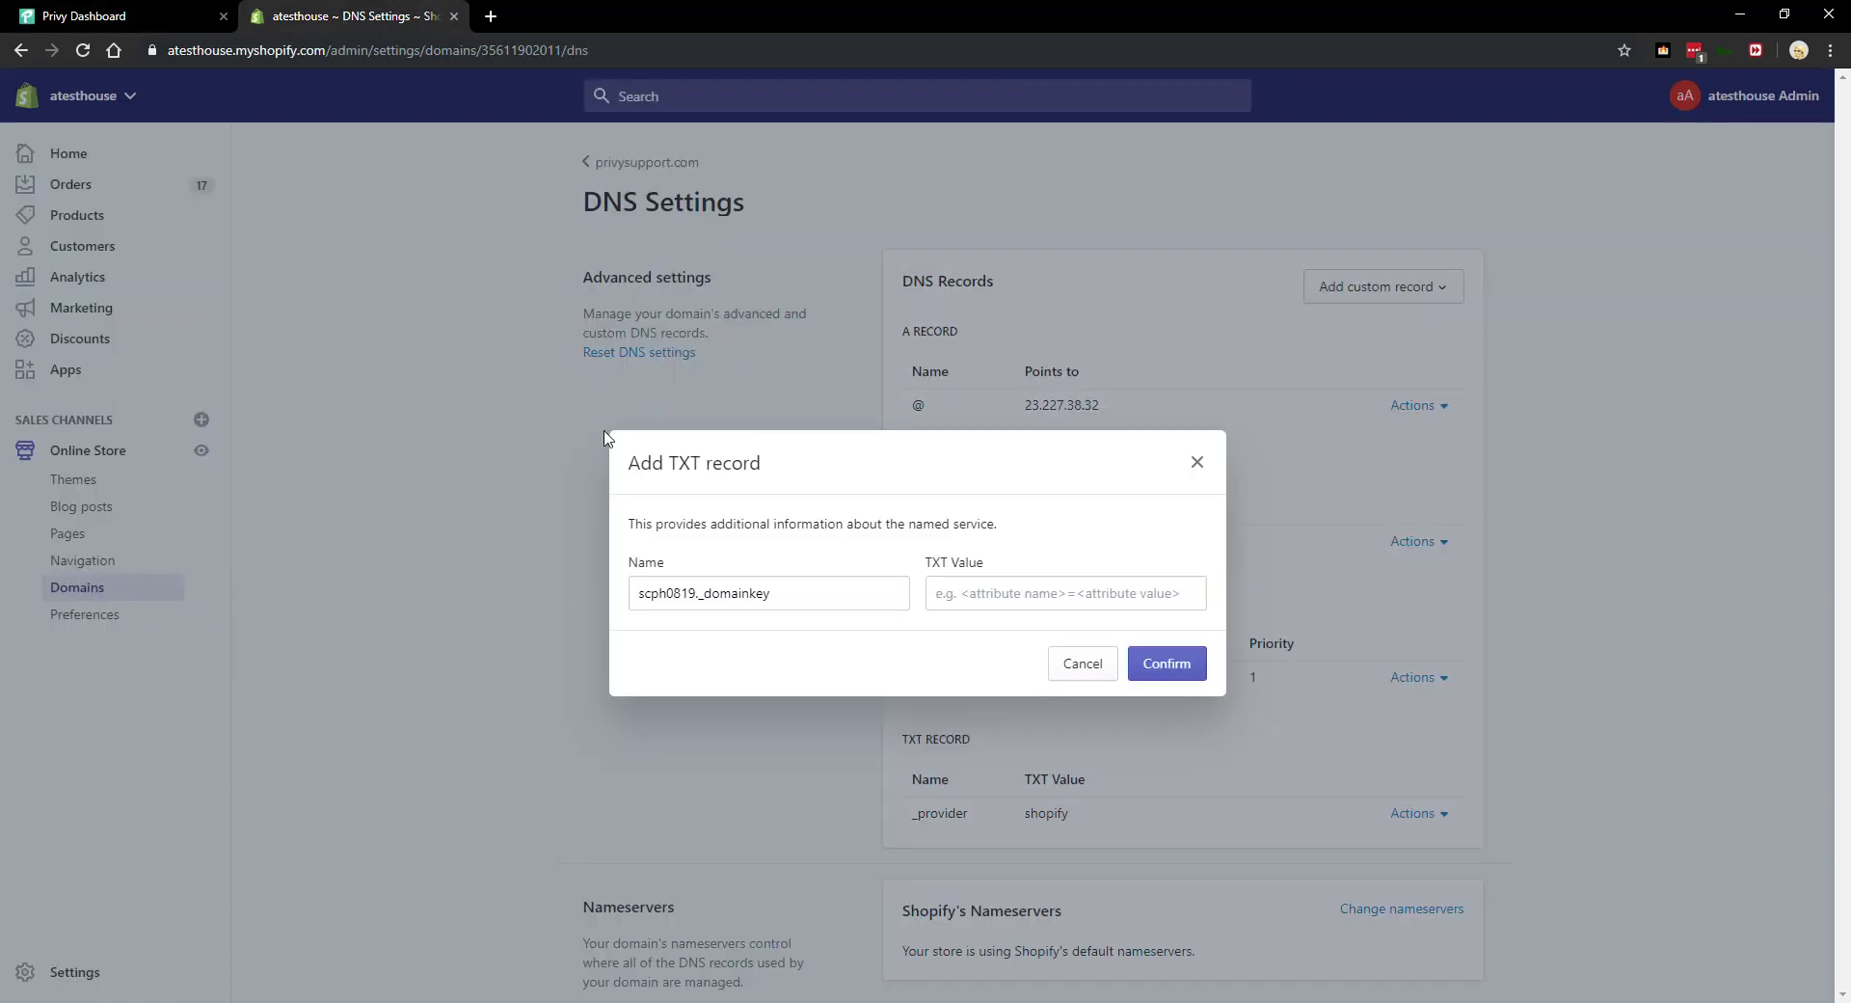
pyautogui.click(1011, 588)
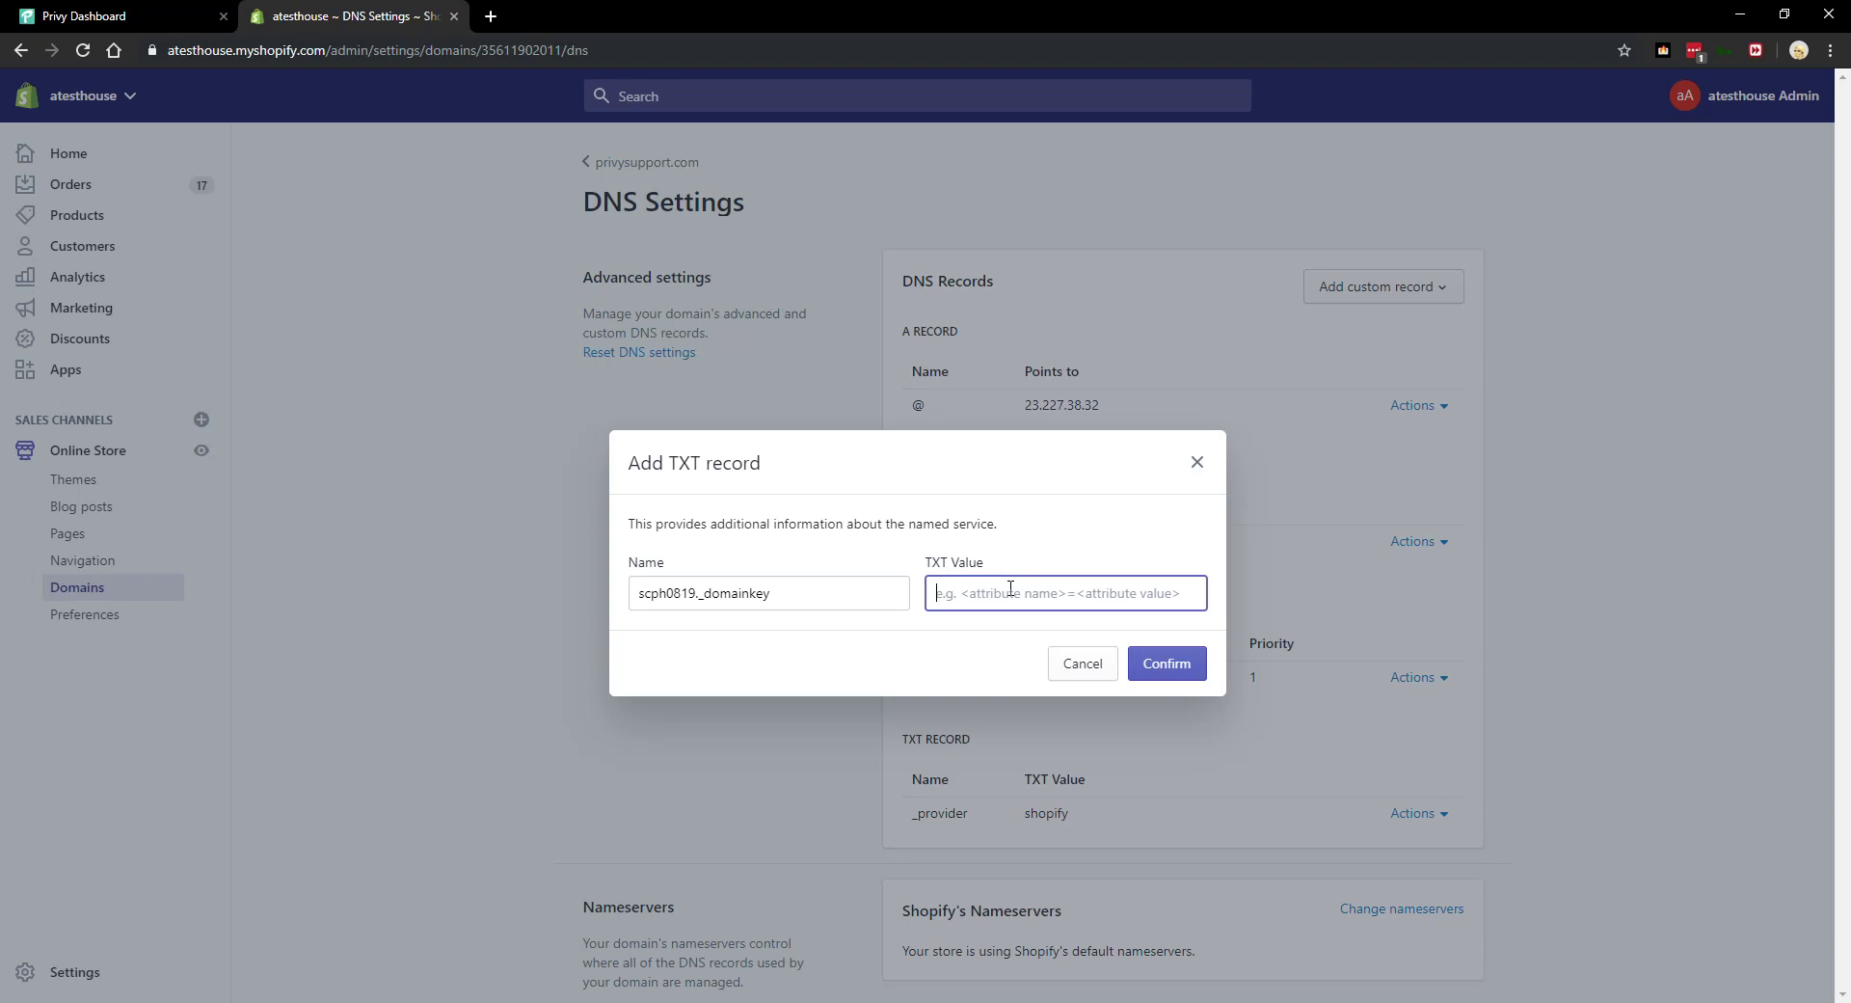
pyautogui.rightClick(1010, 588)
pyautogui.click(1060, 736)
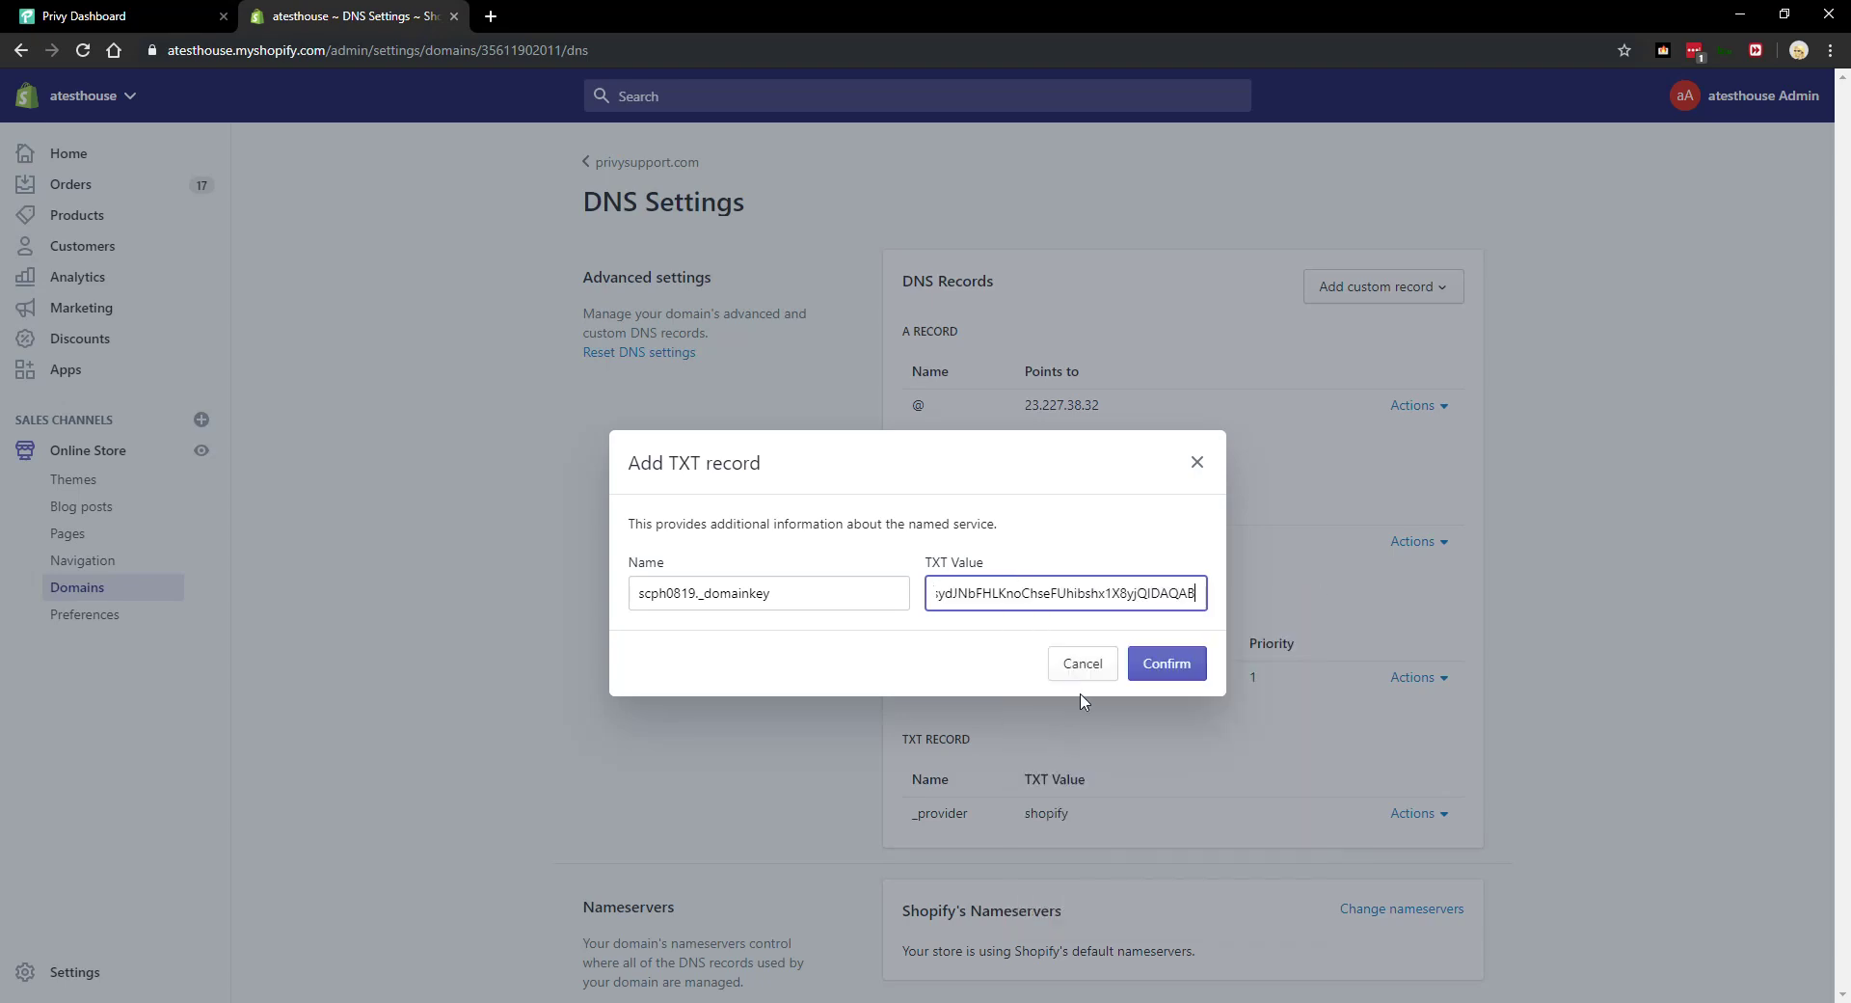
pyautogui.click(1151, 672)
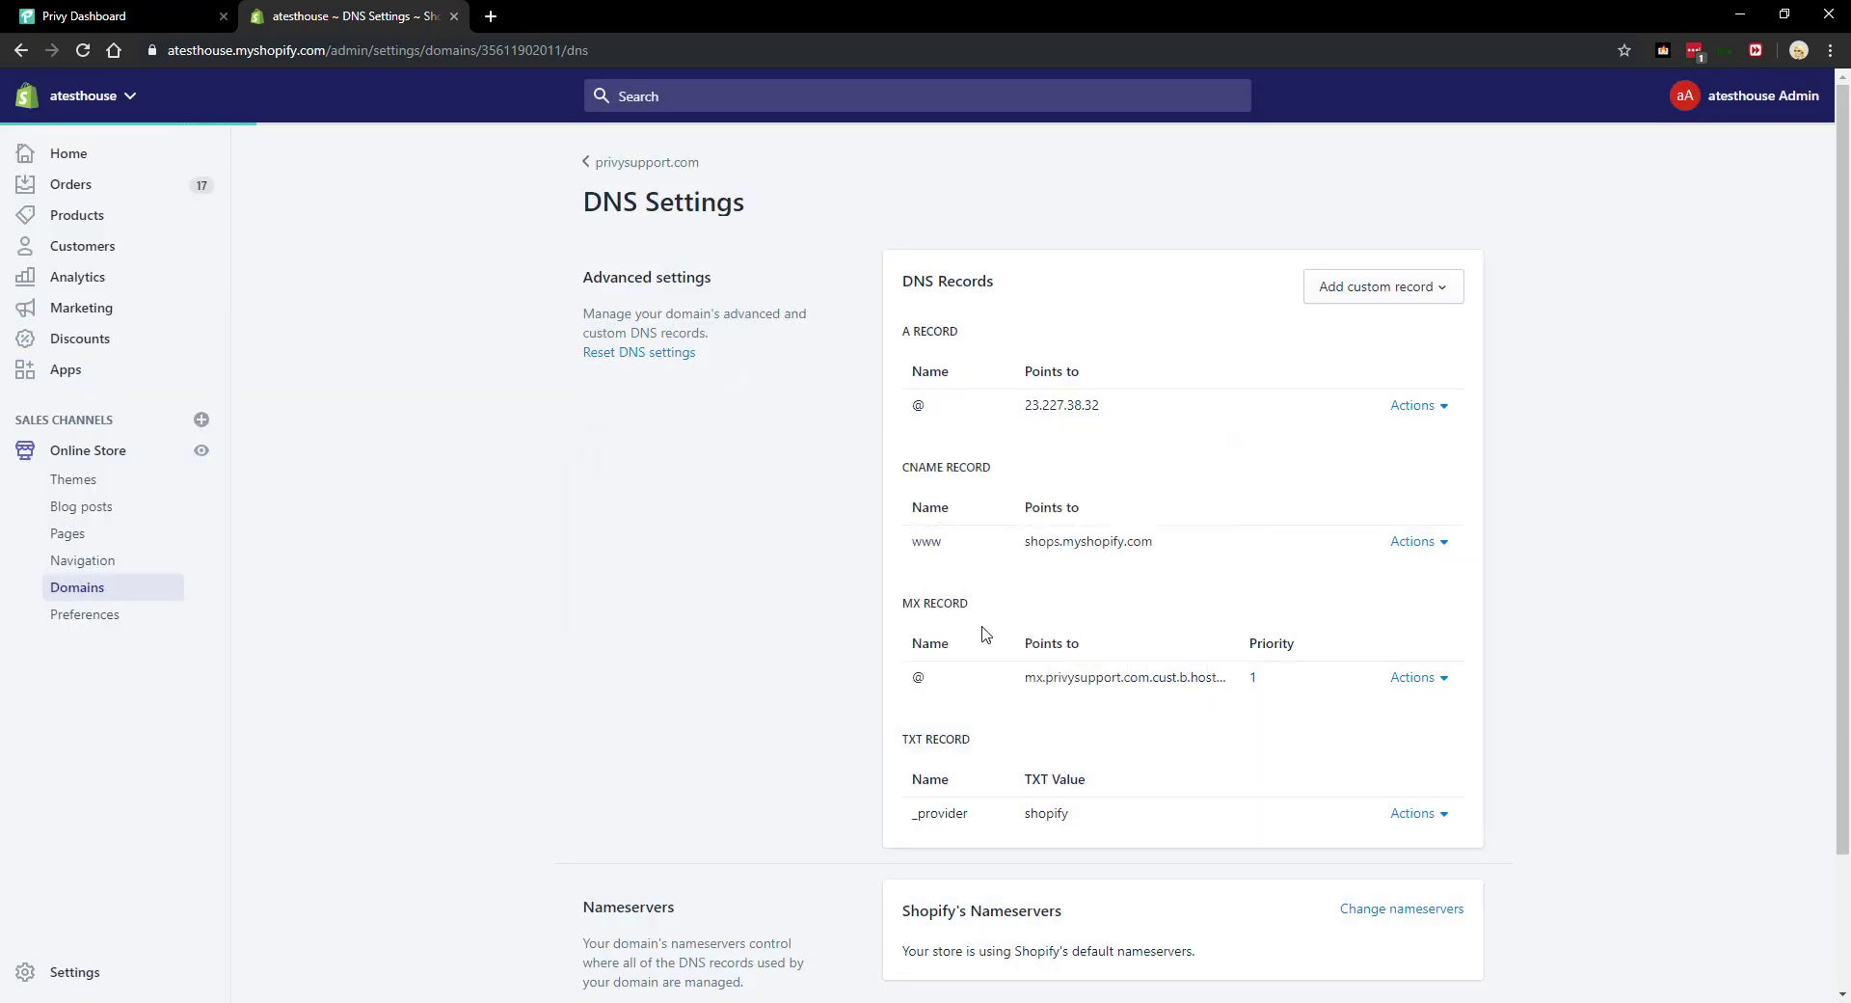
pyautogui.scroll(-1, 786, 680)
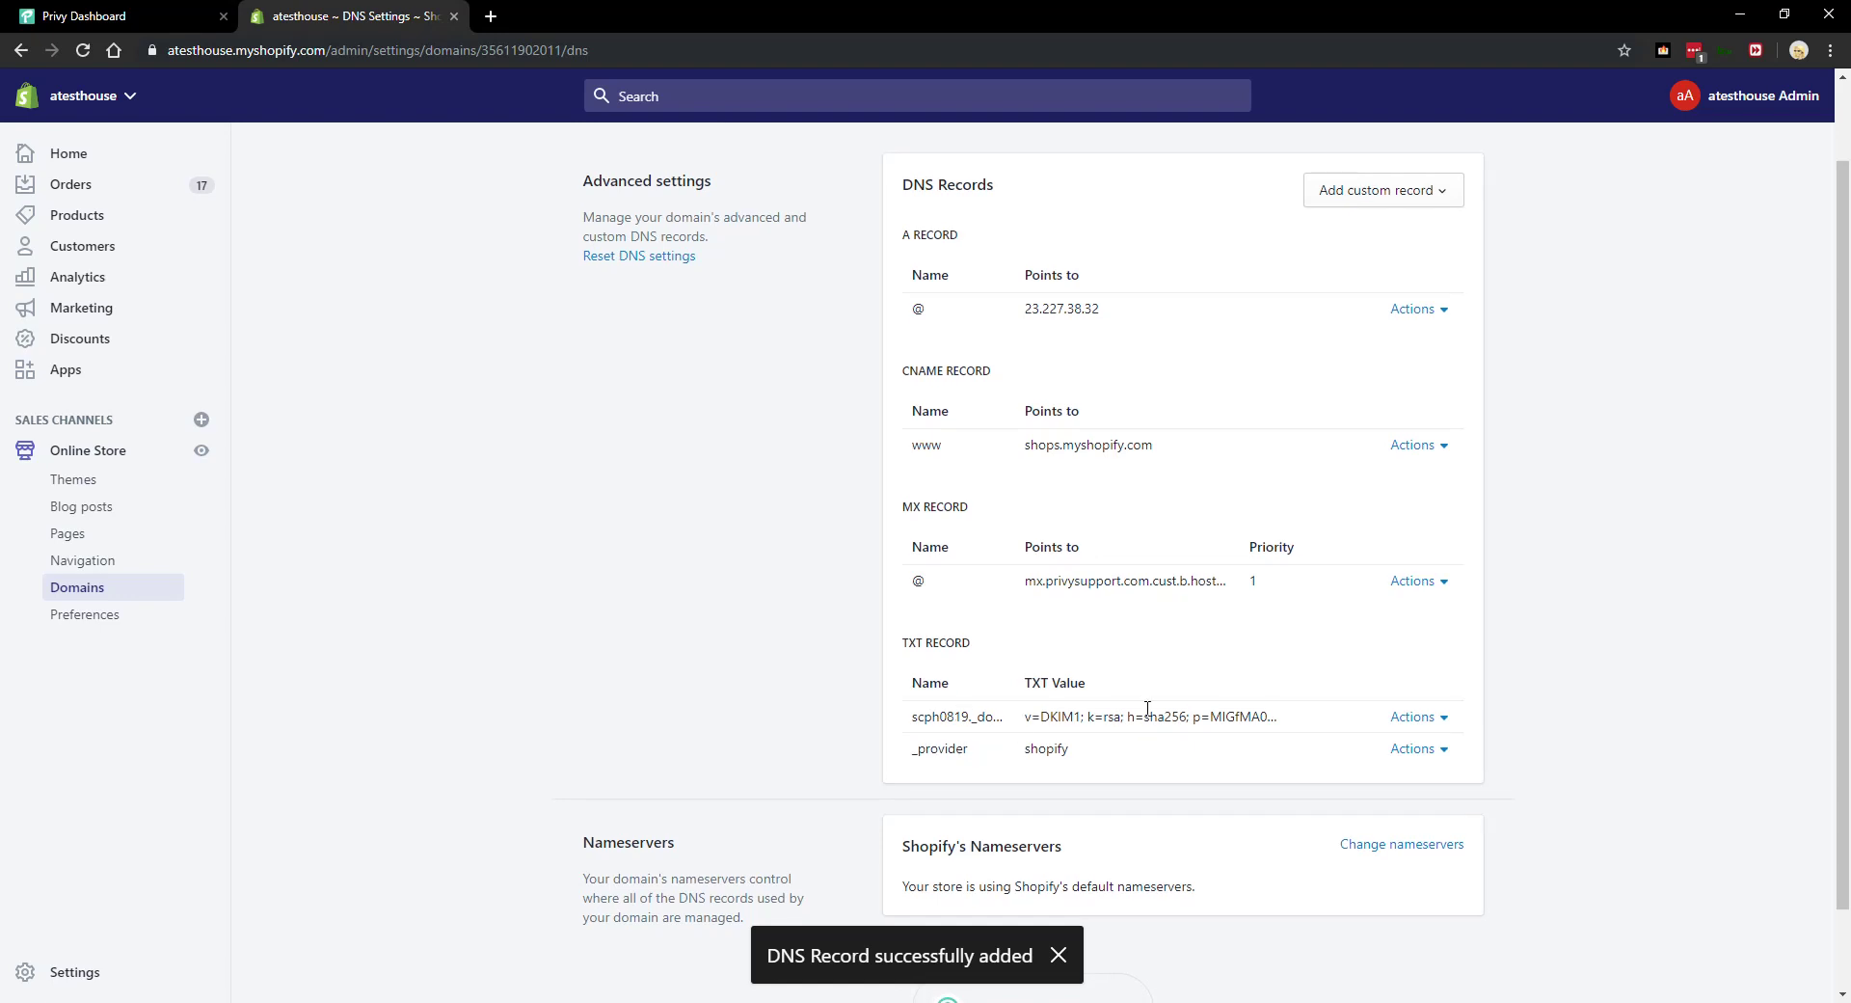
# Start a custom CNAME record in Shopify and name it s1._domainkey, copied from the first CNAME record's host in Privy.
pyautogui.scroll(1, 1002, 690)
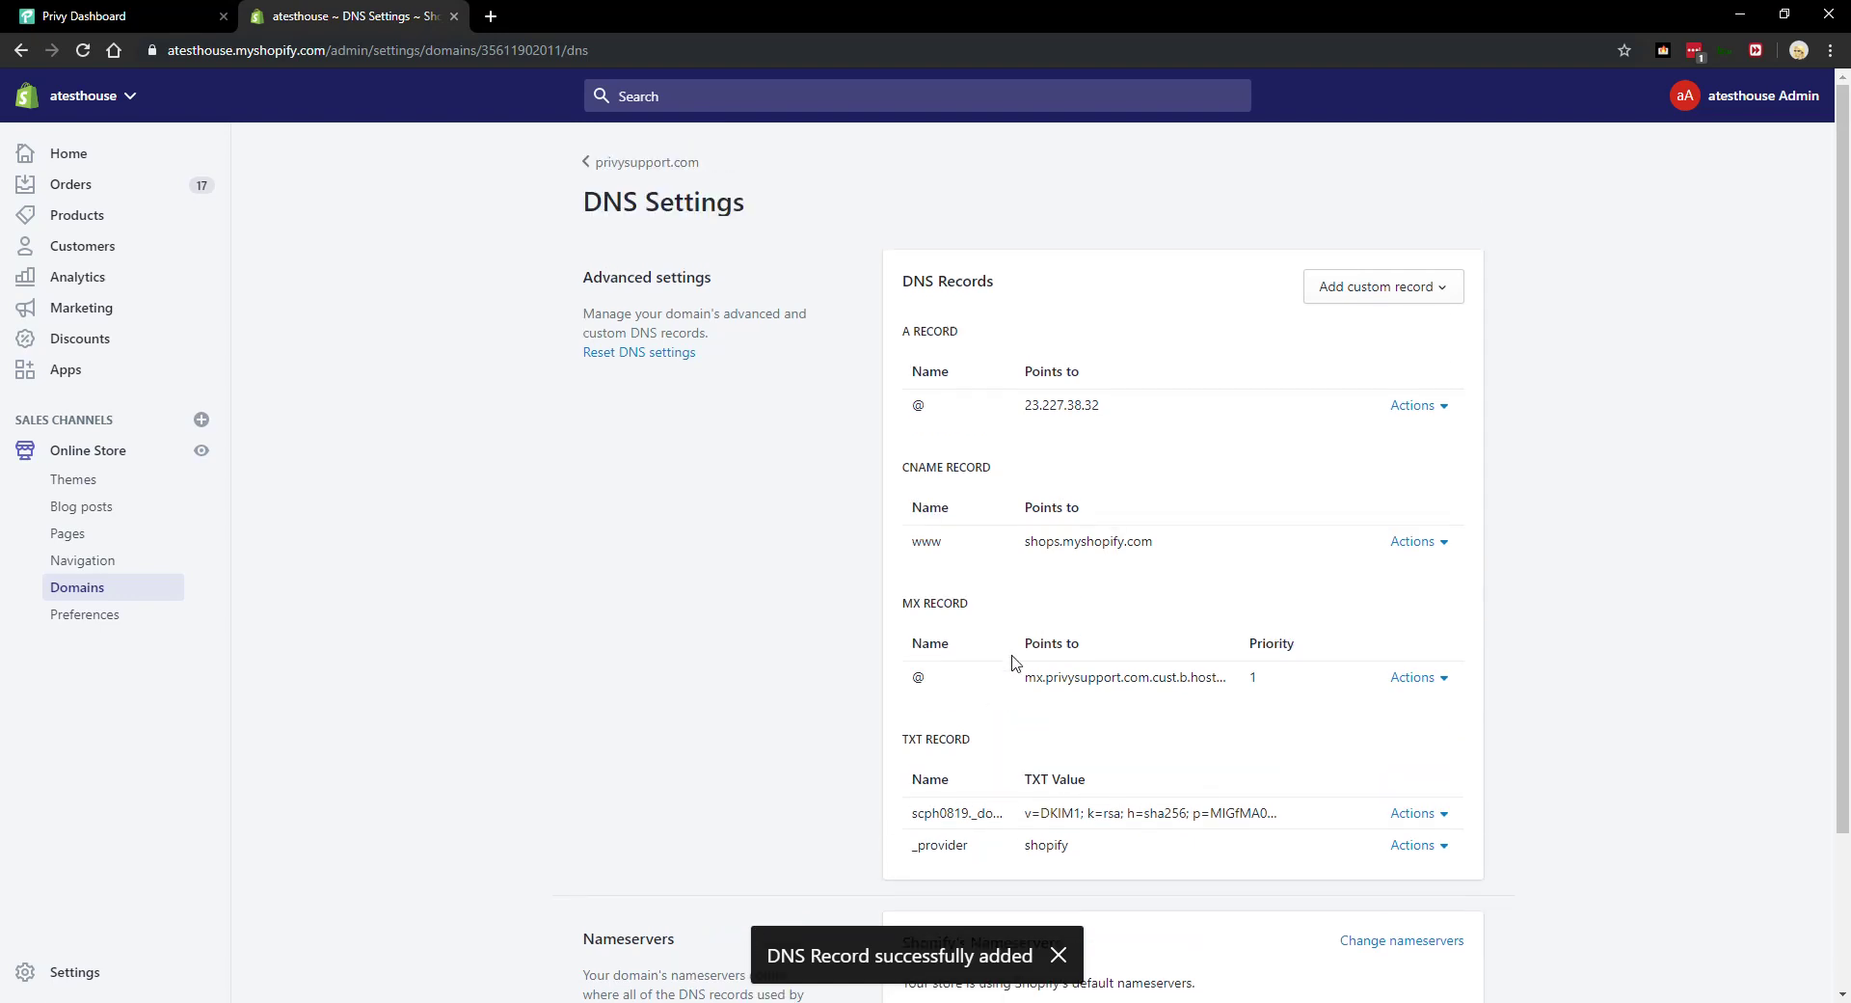
pyautogui.click(1392, 293)
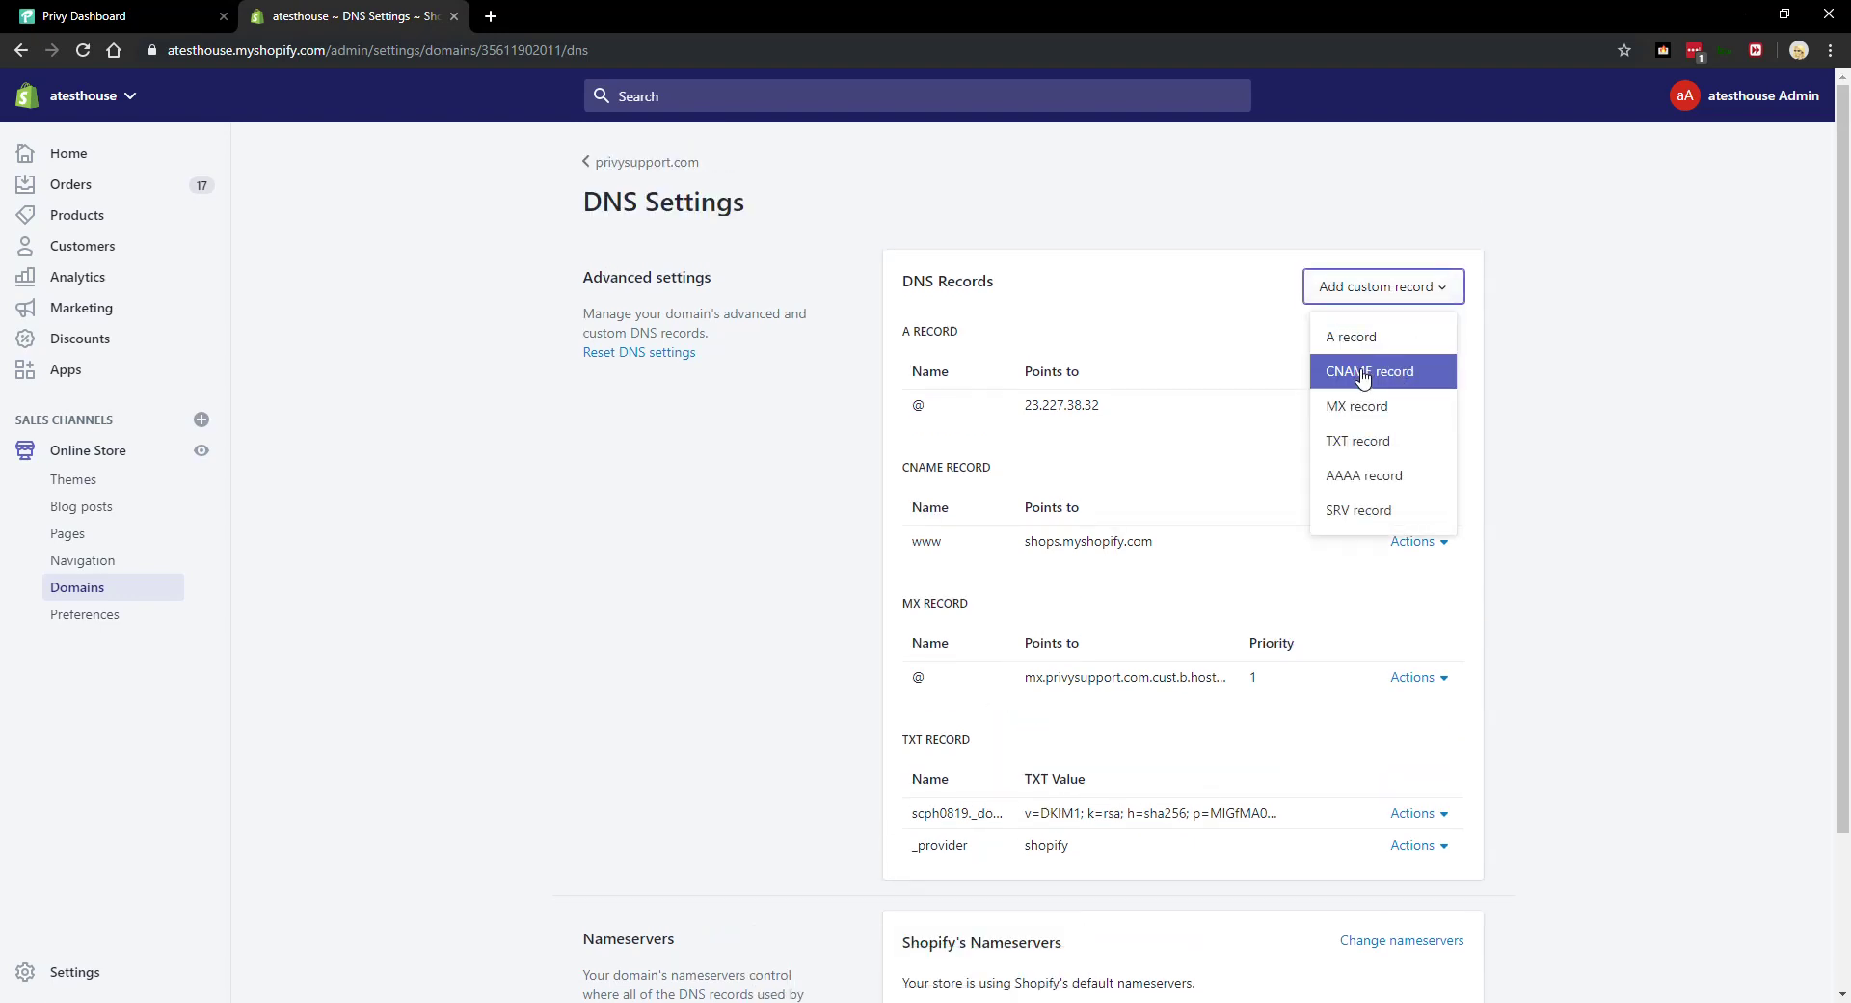
pyautogui.click(1417, 384)
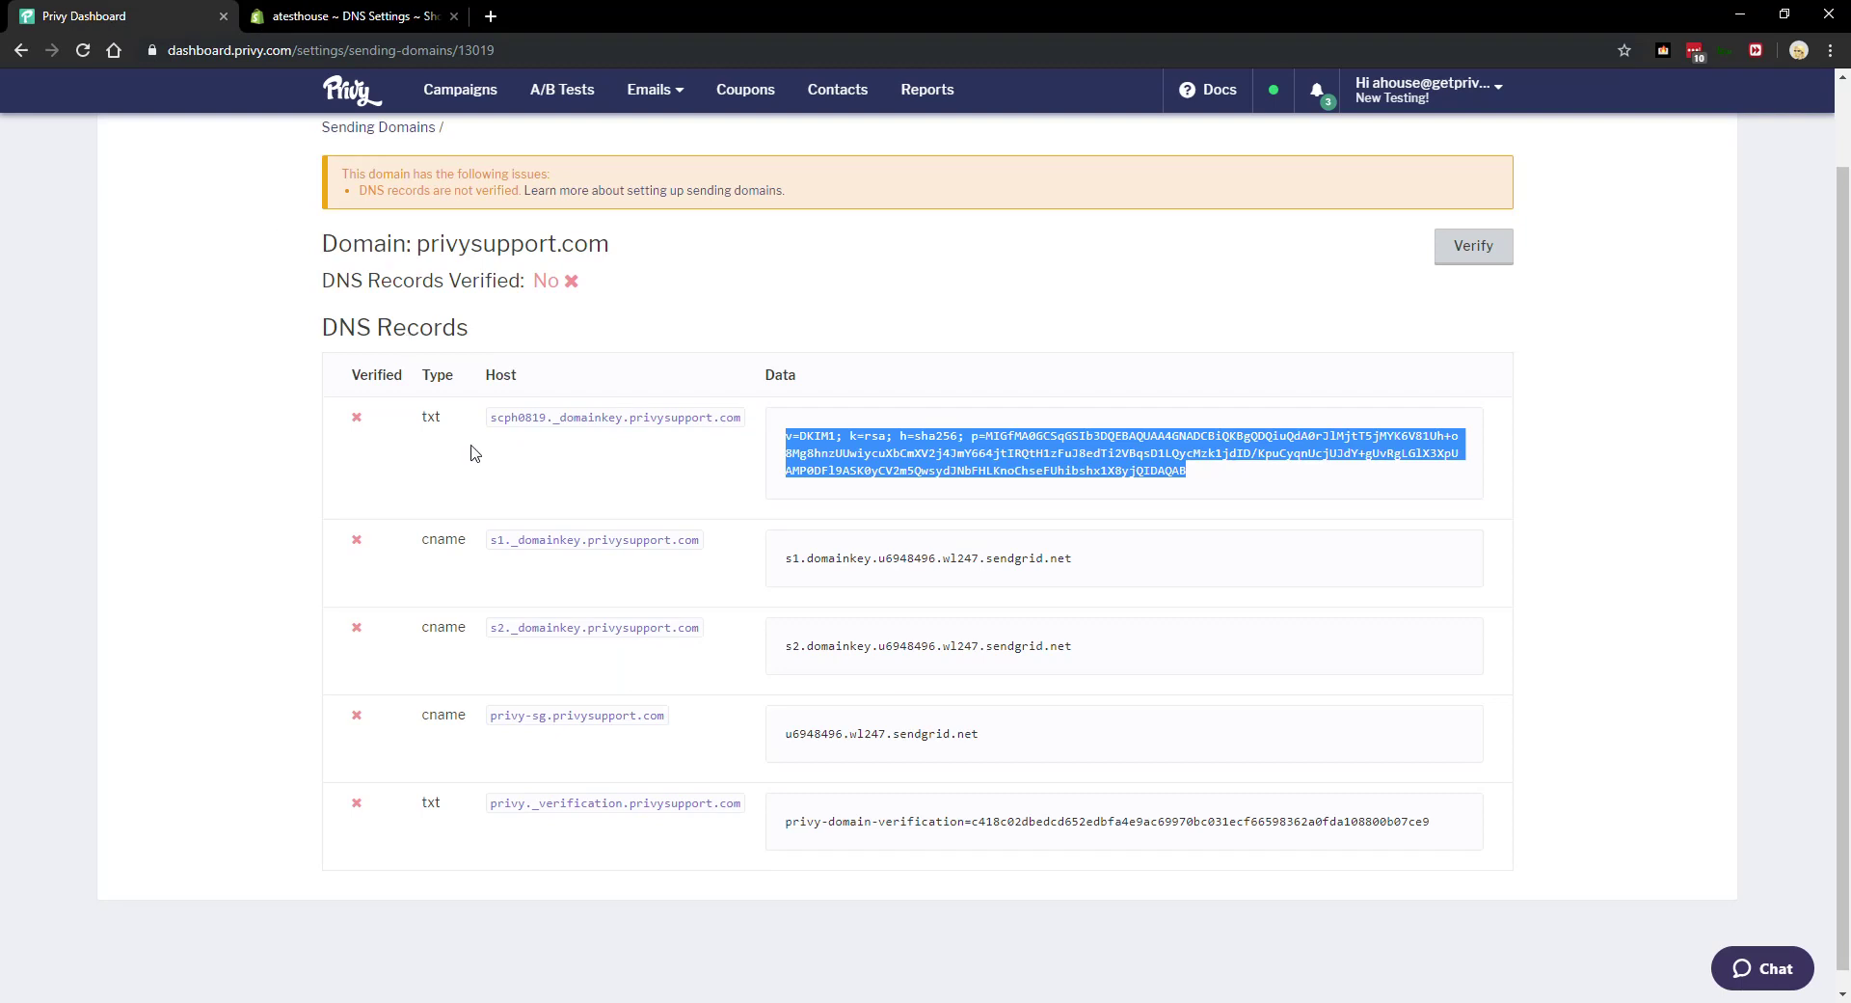
pyautogui.moveTo(490, 540); pyautogui.dragTo(582, 554)
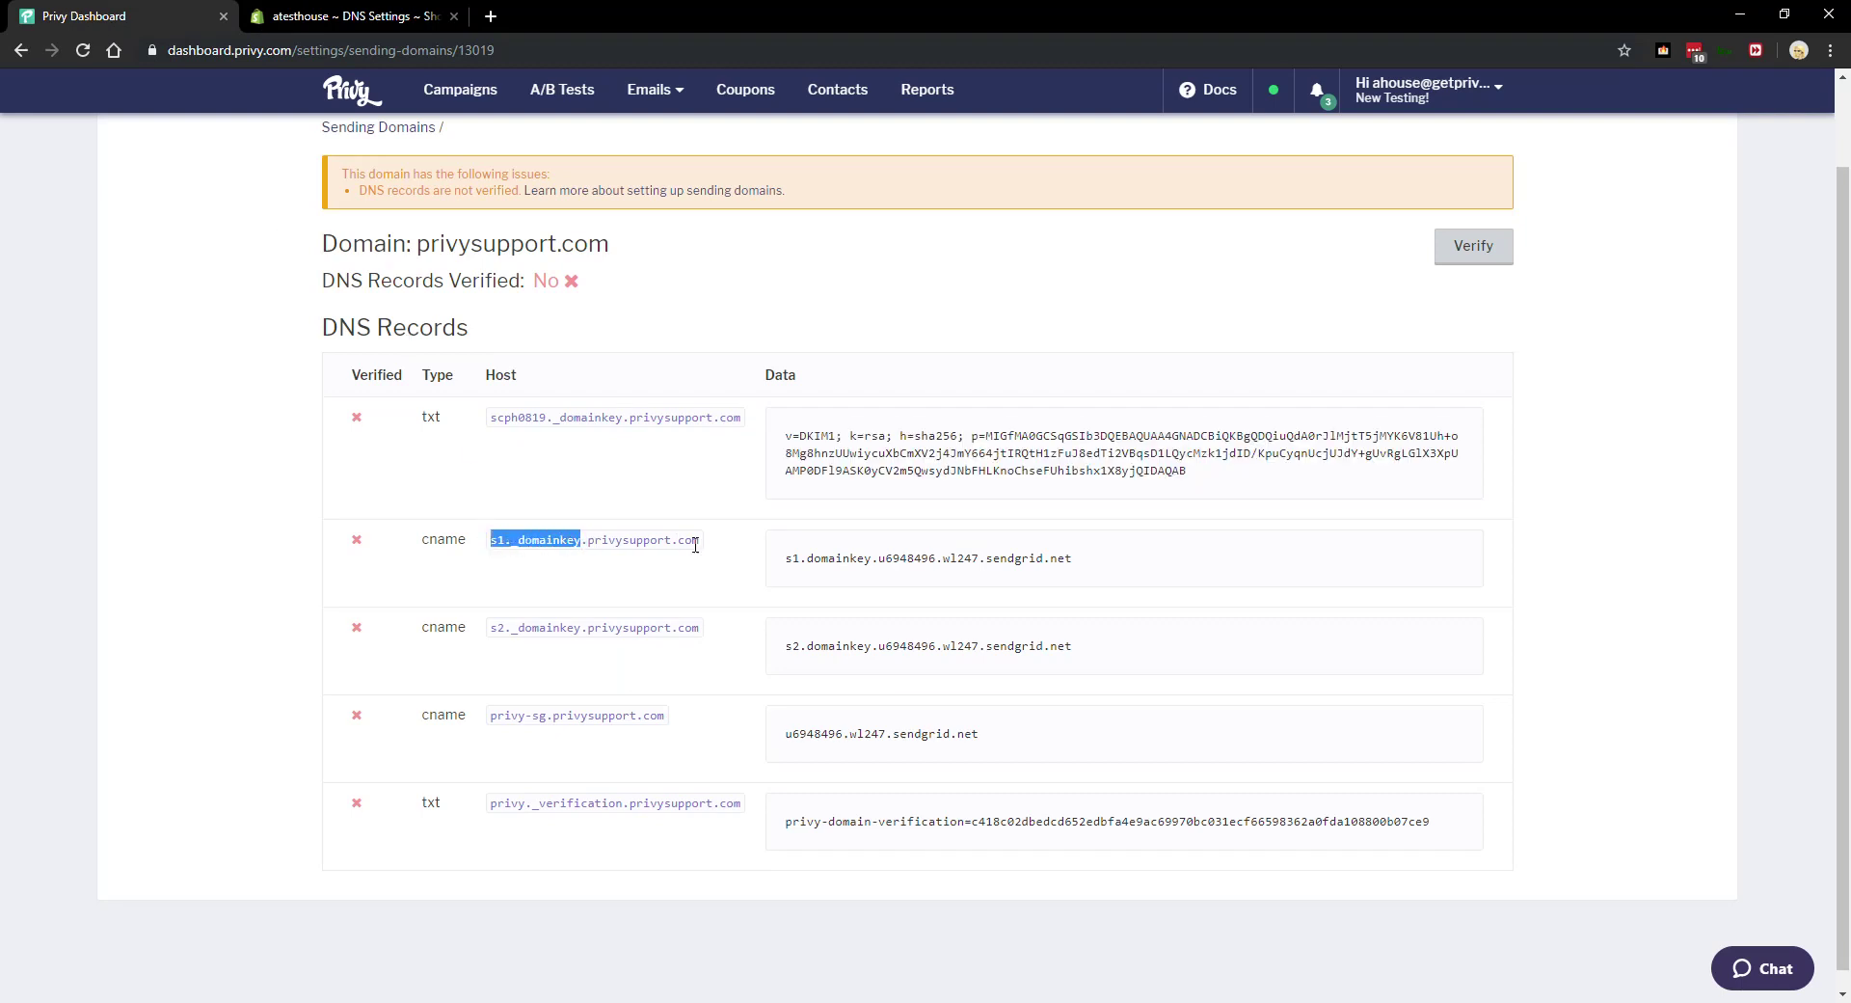
pyautogui.rightClick(583, 539)
pyautogui.click(586, 556)
pyautogui.click(374, 15)
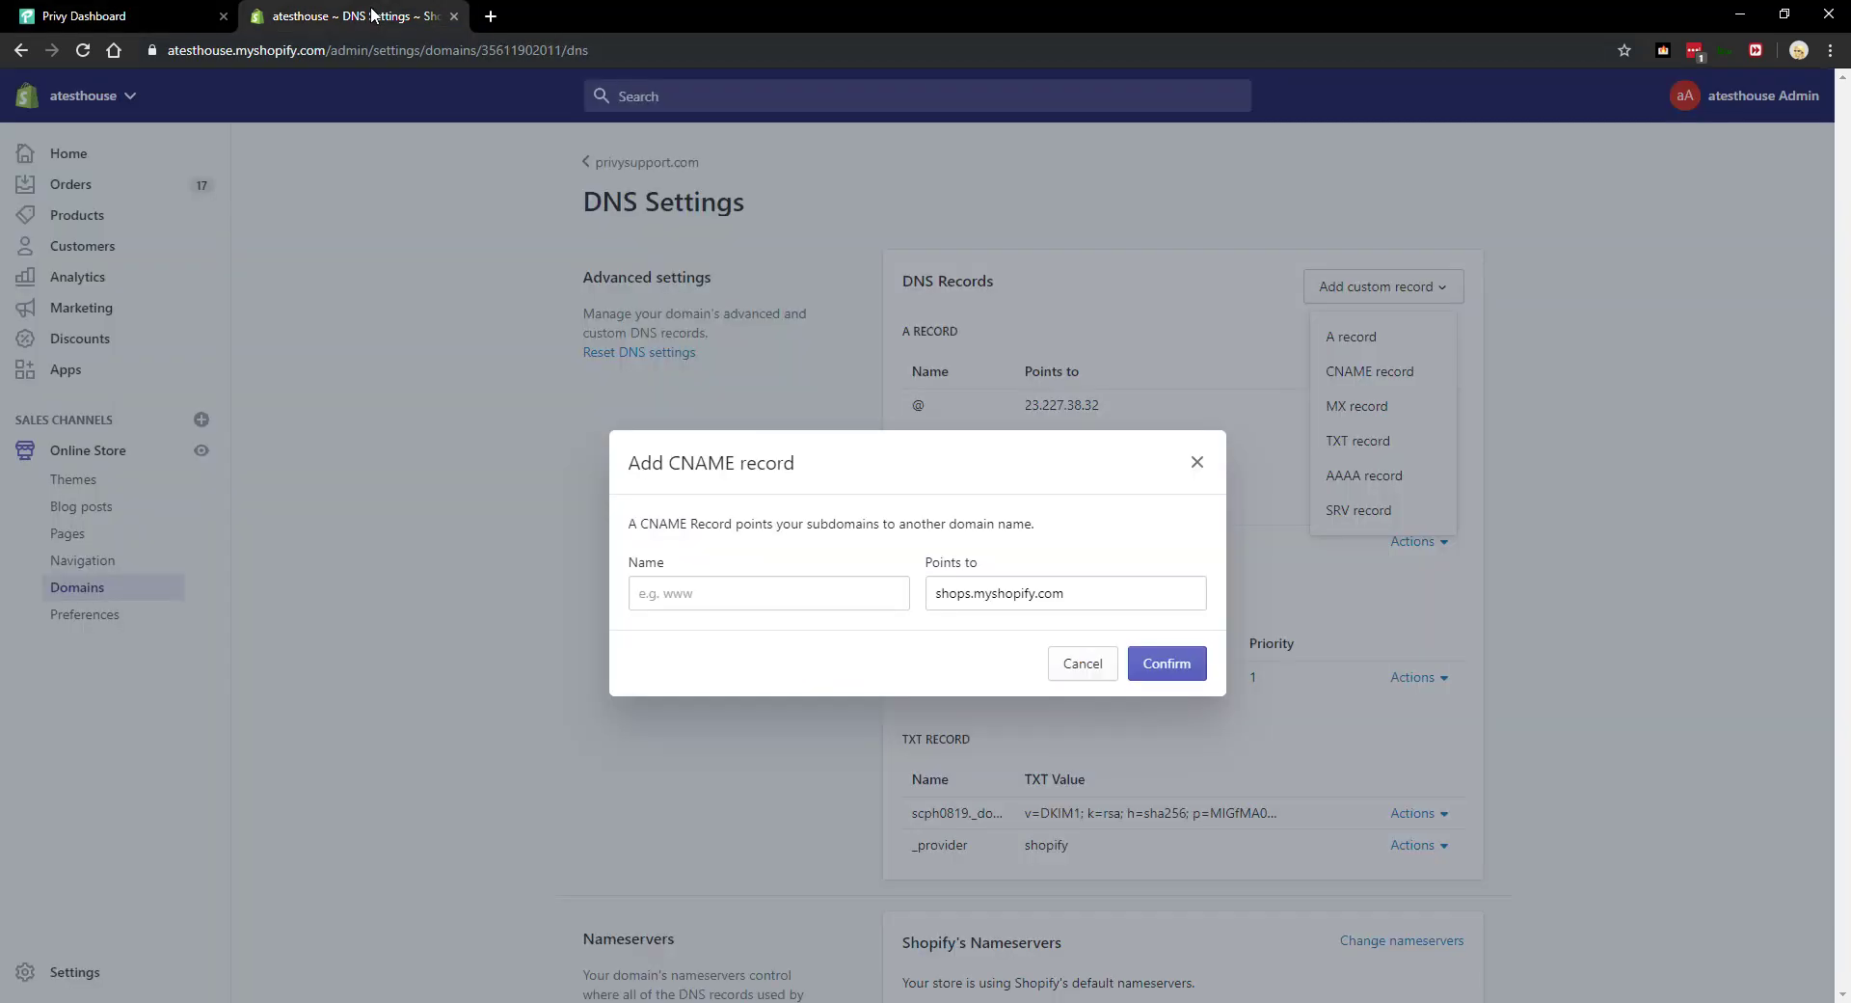
pyautogui.rightClick(746, 588)
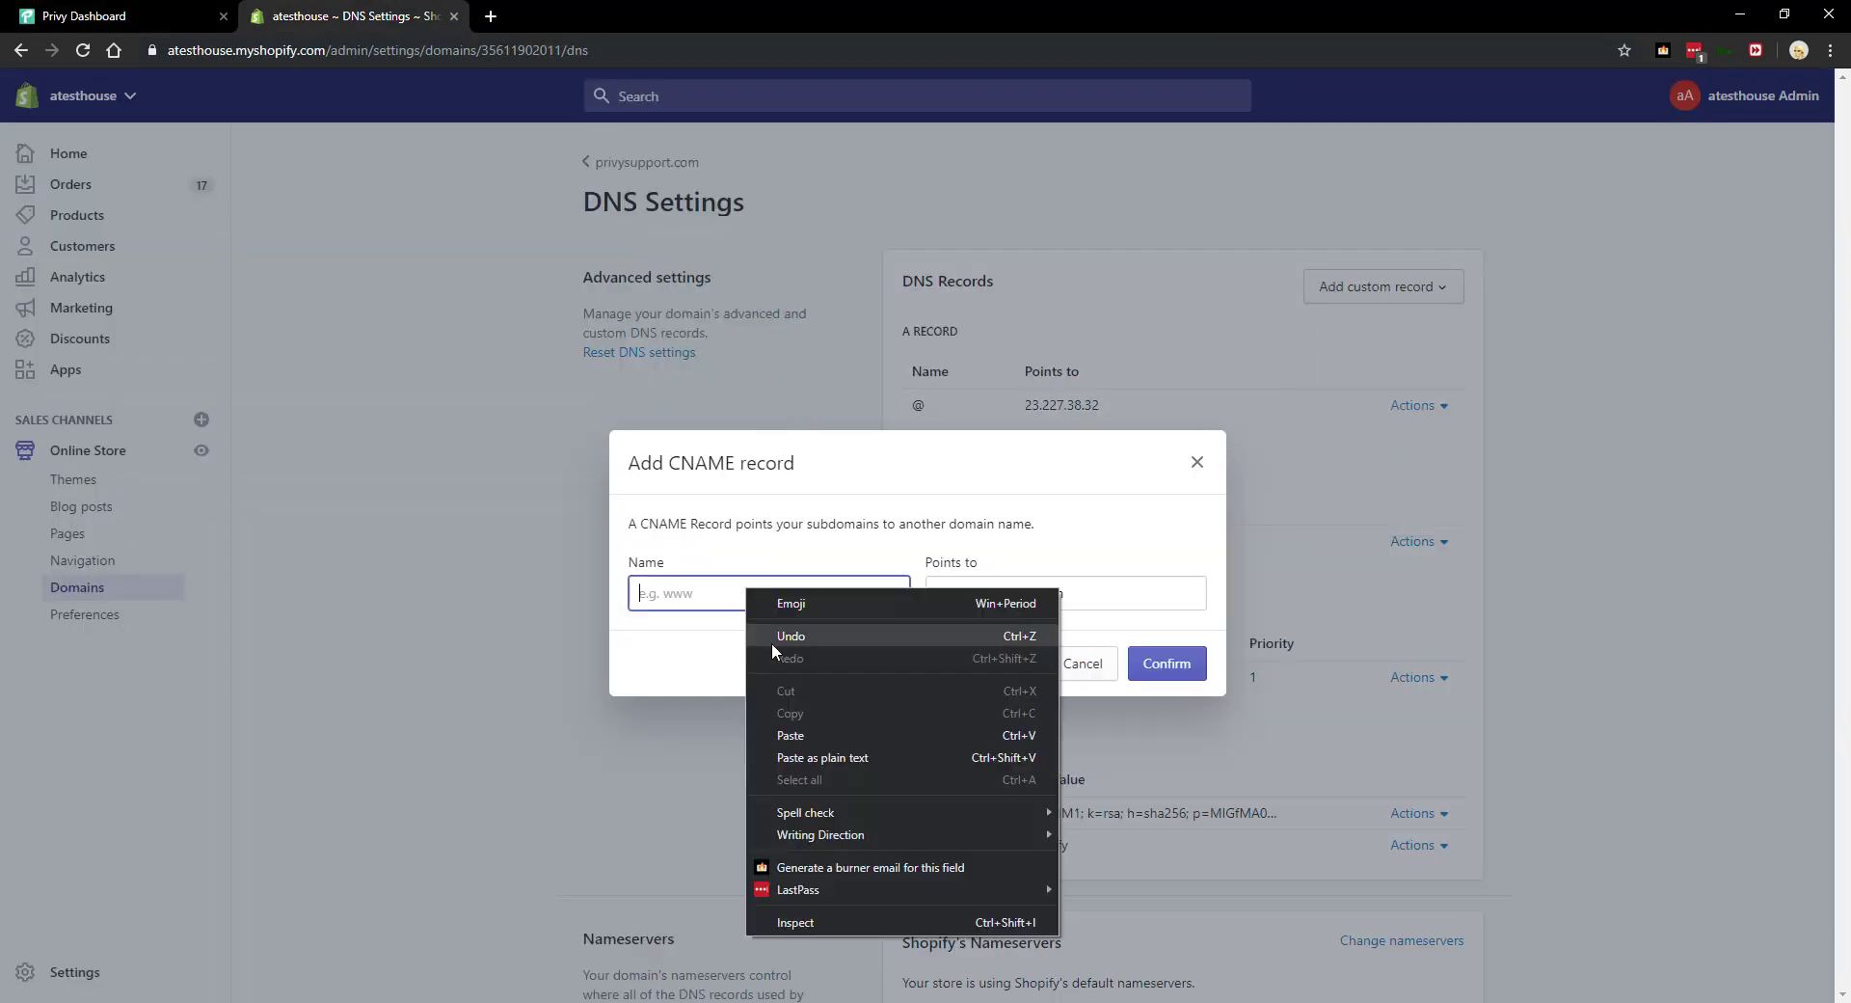
pyautogui.click(802, 733)
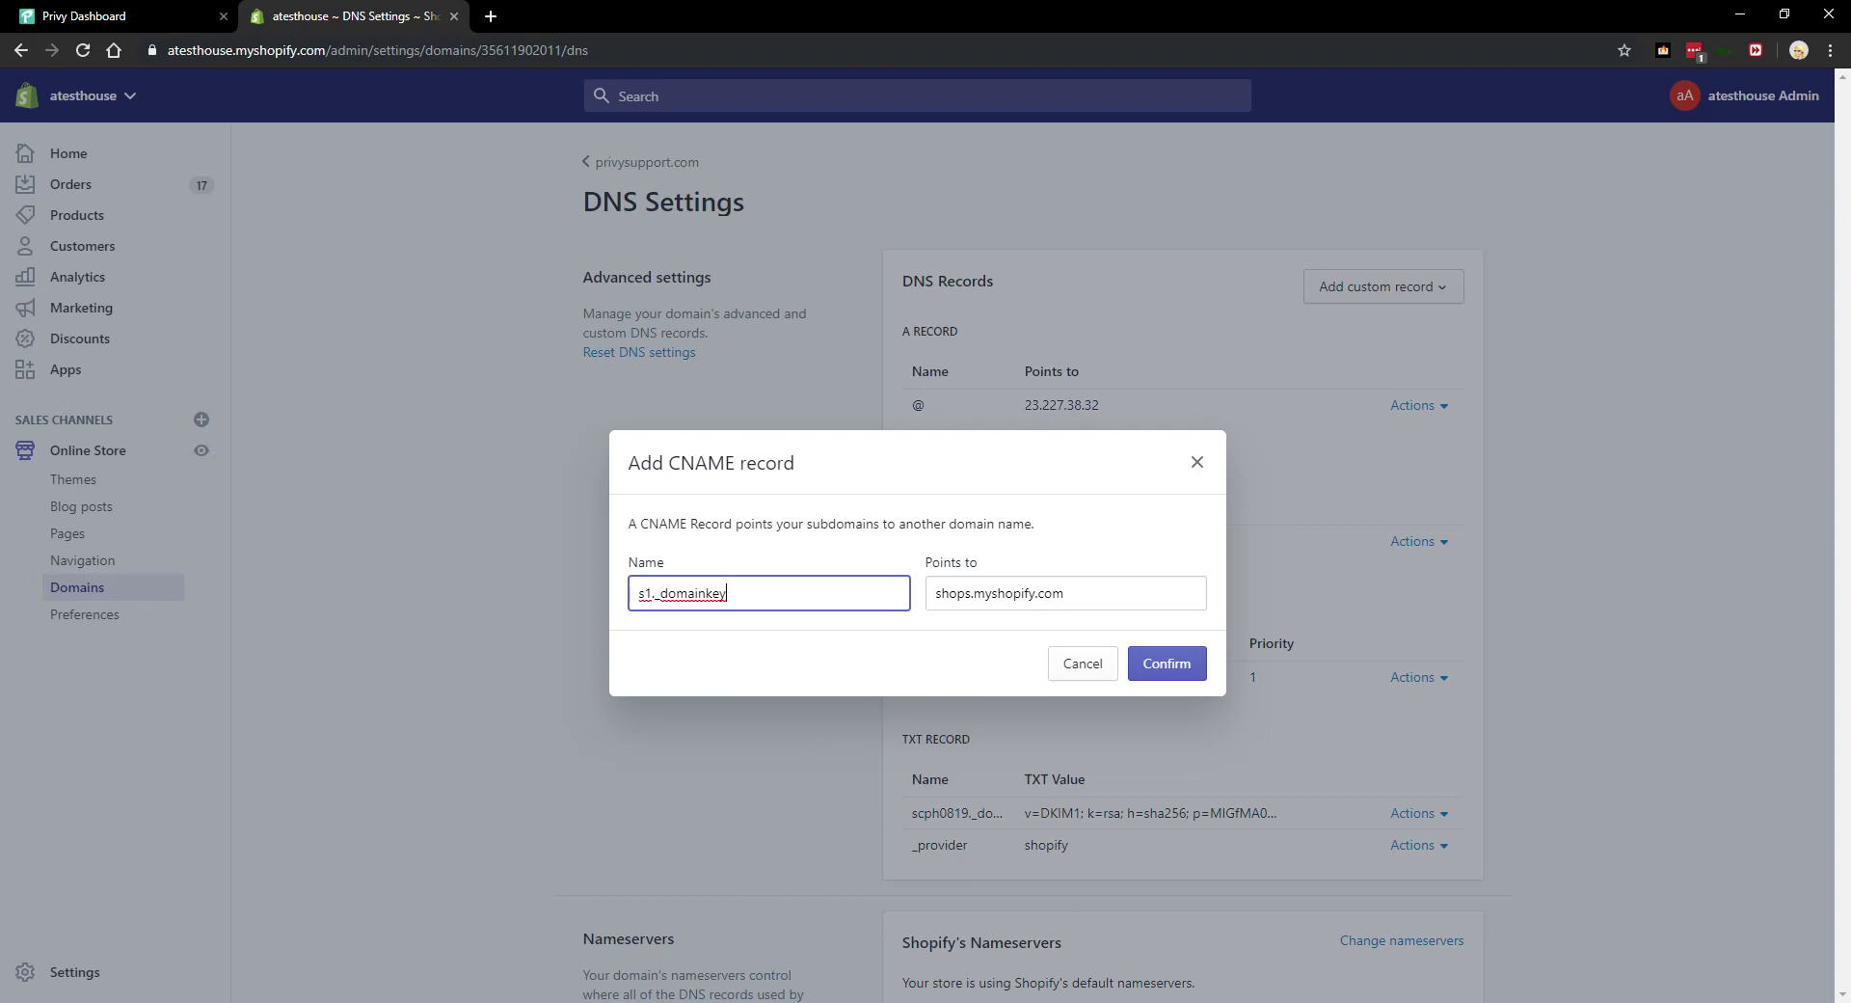
# Copy s1.domainkey.u6948496.wl247.sendgrid.net from Privy, replace the s1._domainkey record's target with it in Shopify, and confirm the record.
pyautogui.click(164, 14)
pyautogui.moveTo(1080, 569); pyautogui.dragTo(772, 557)
pyautogui.hotkey('ctrl', 'c')
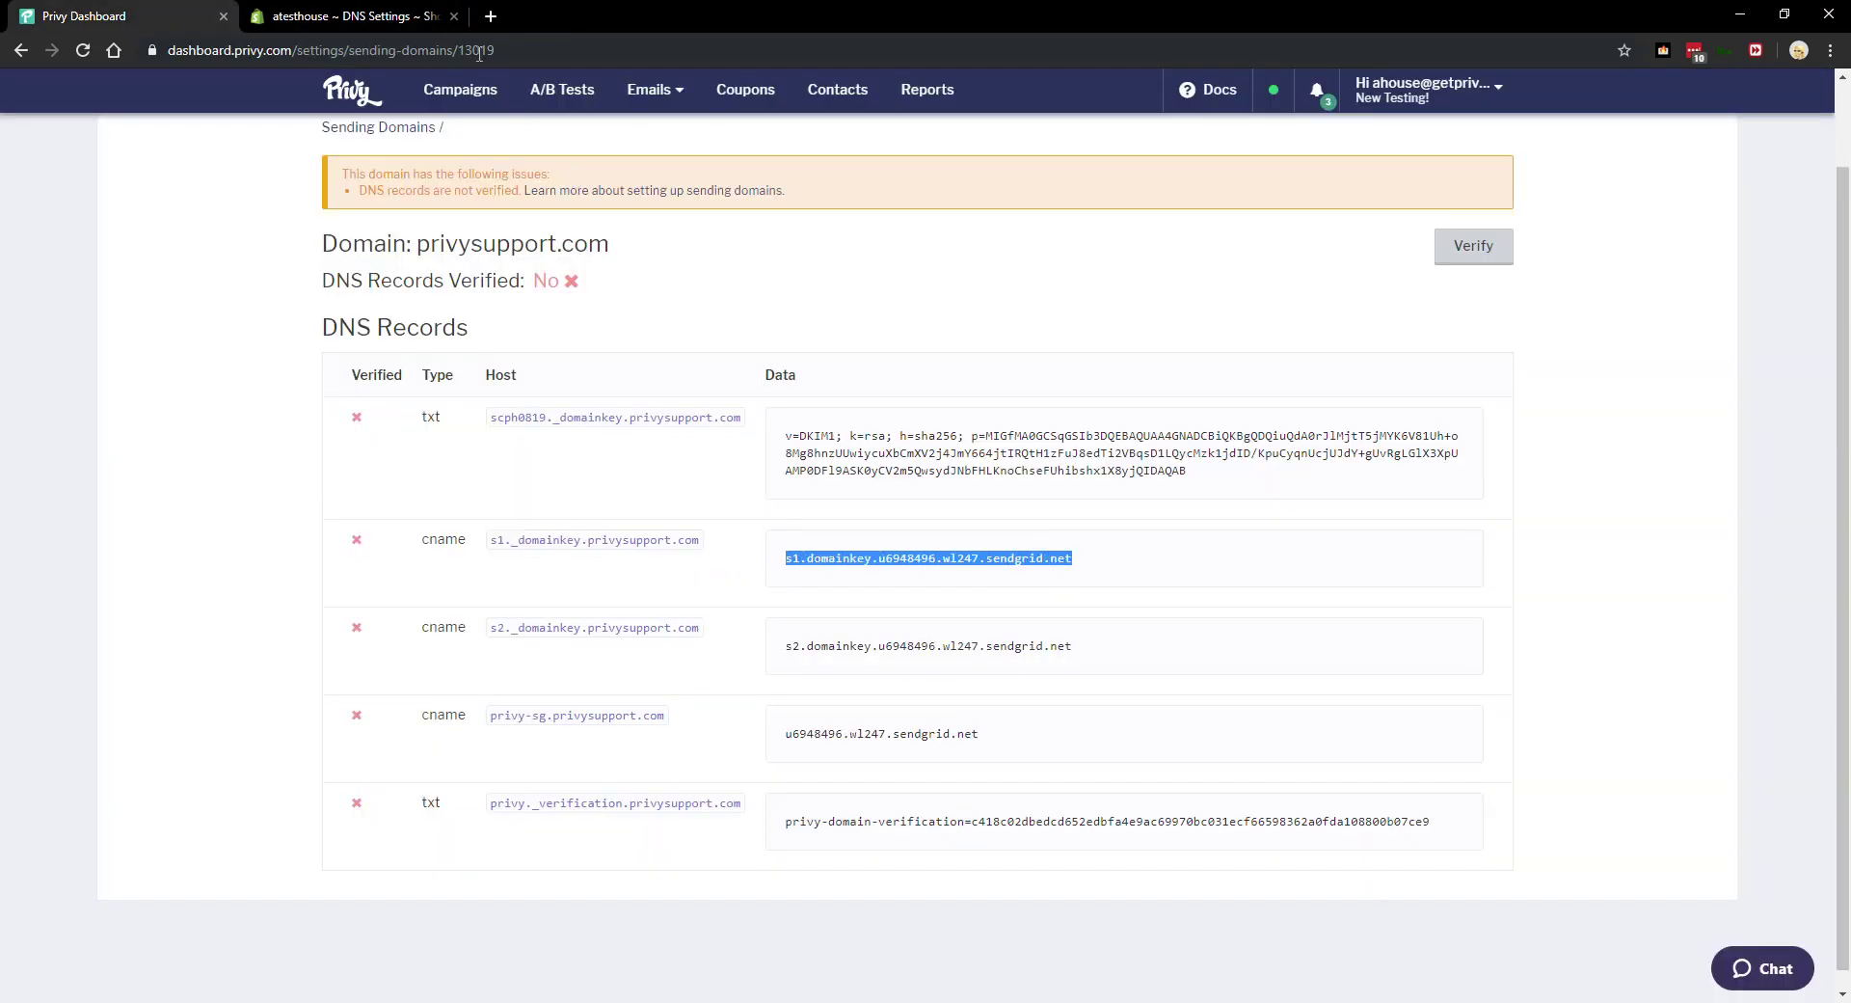
pyautogui.click(395, 17)
pyautogui.click(1061, 592)
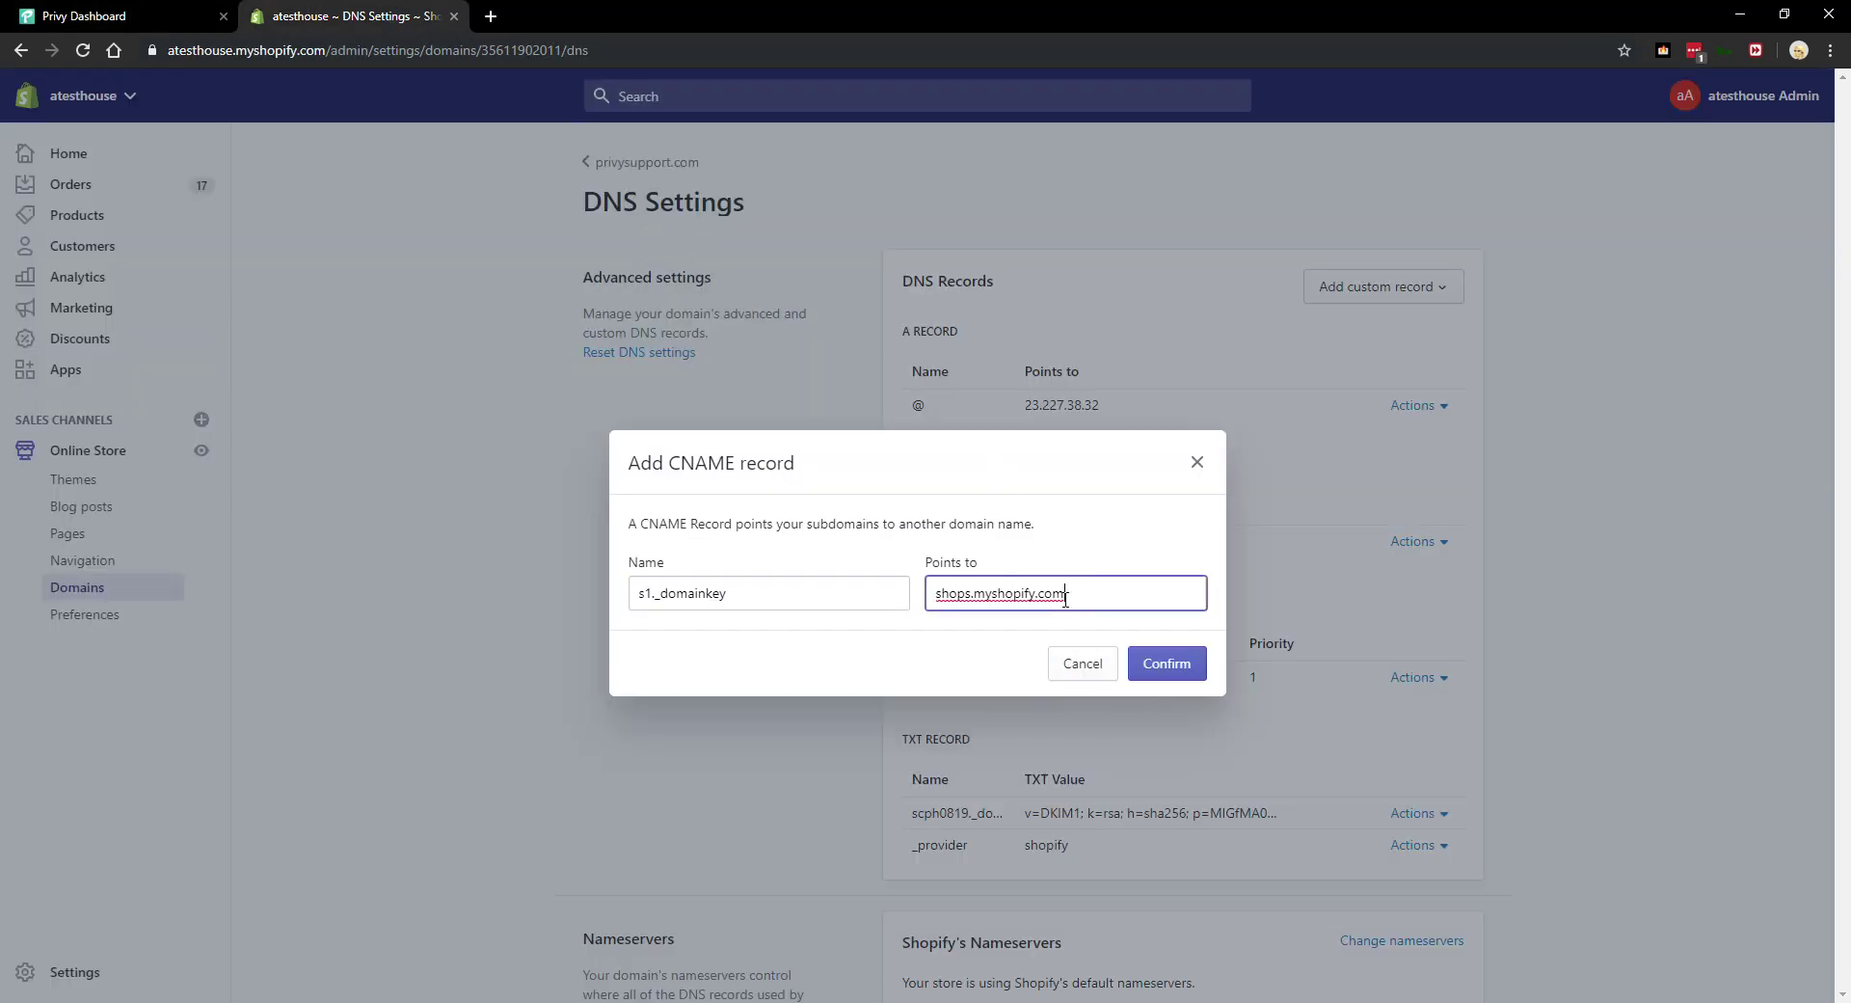
pyautogui.hotkey('ctrl', 'a')
pyautogui.press('BackSpace')
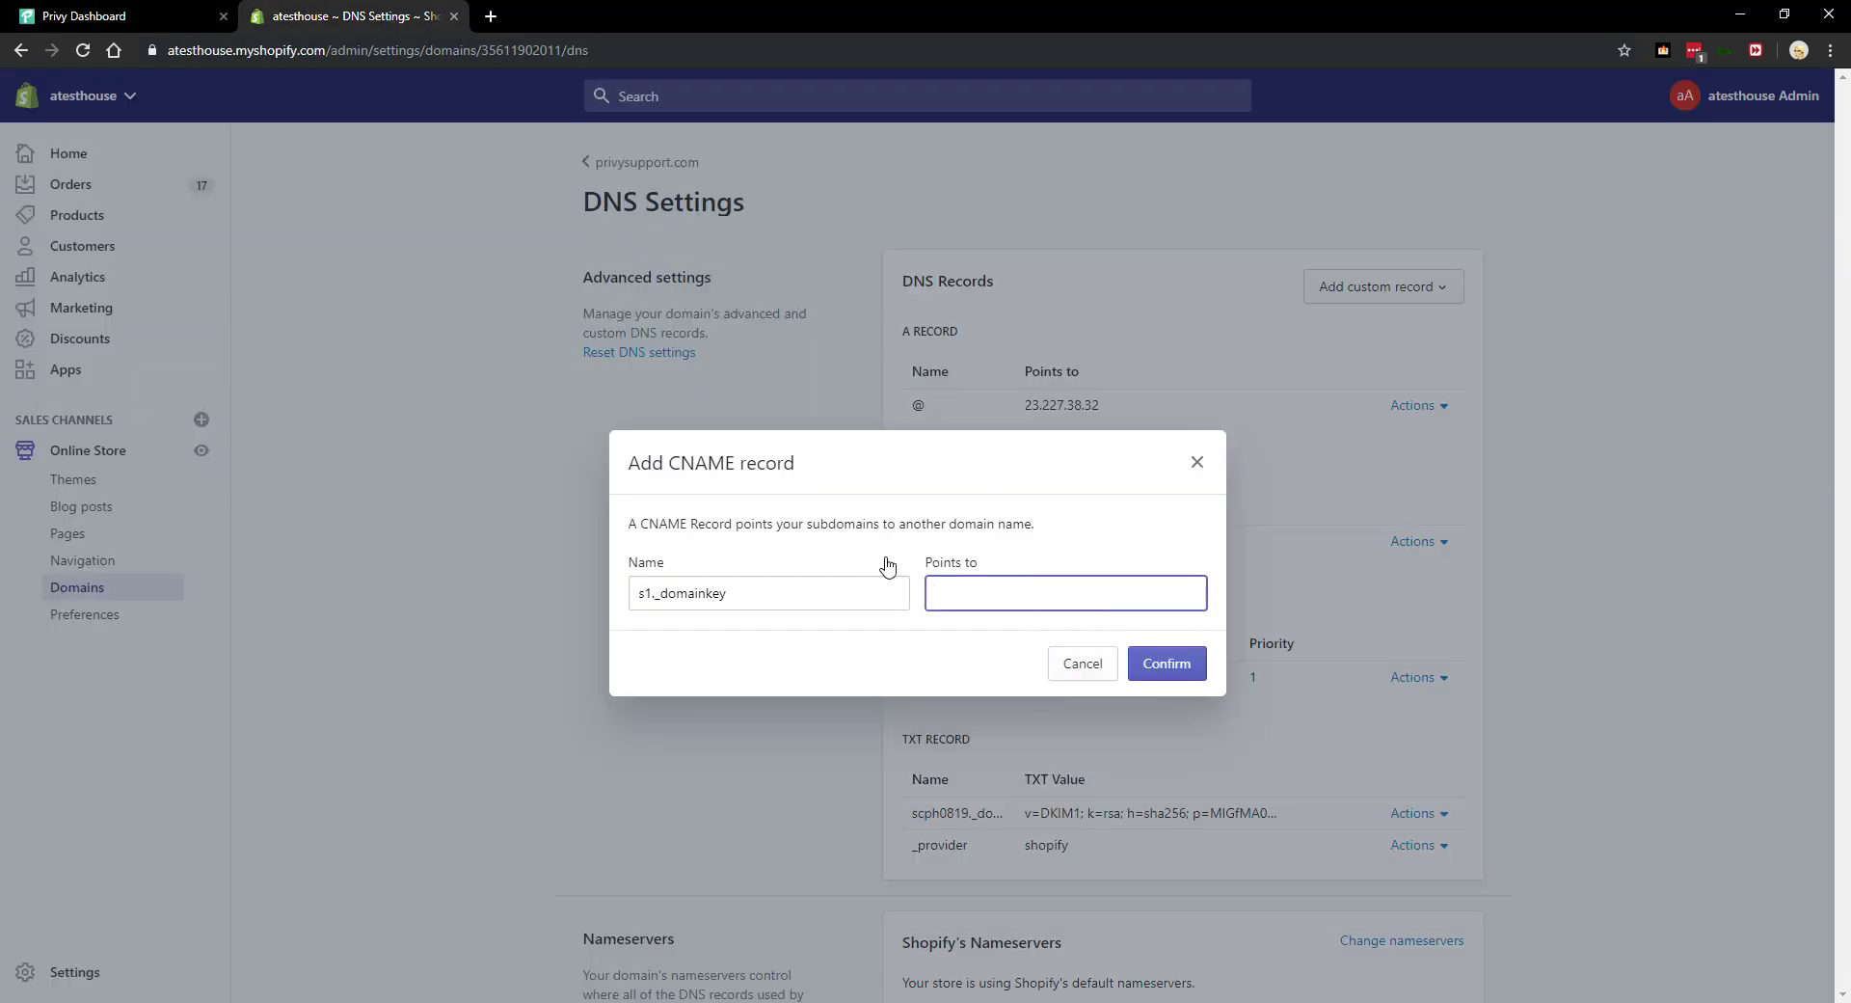
pyautogui.rightClick(970, 590)
pyautogui.click(1042, 732)
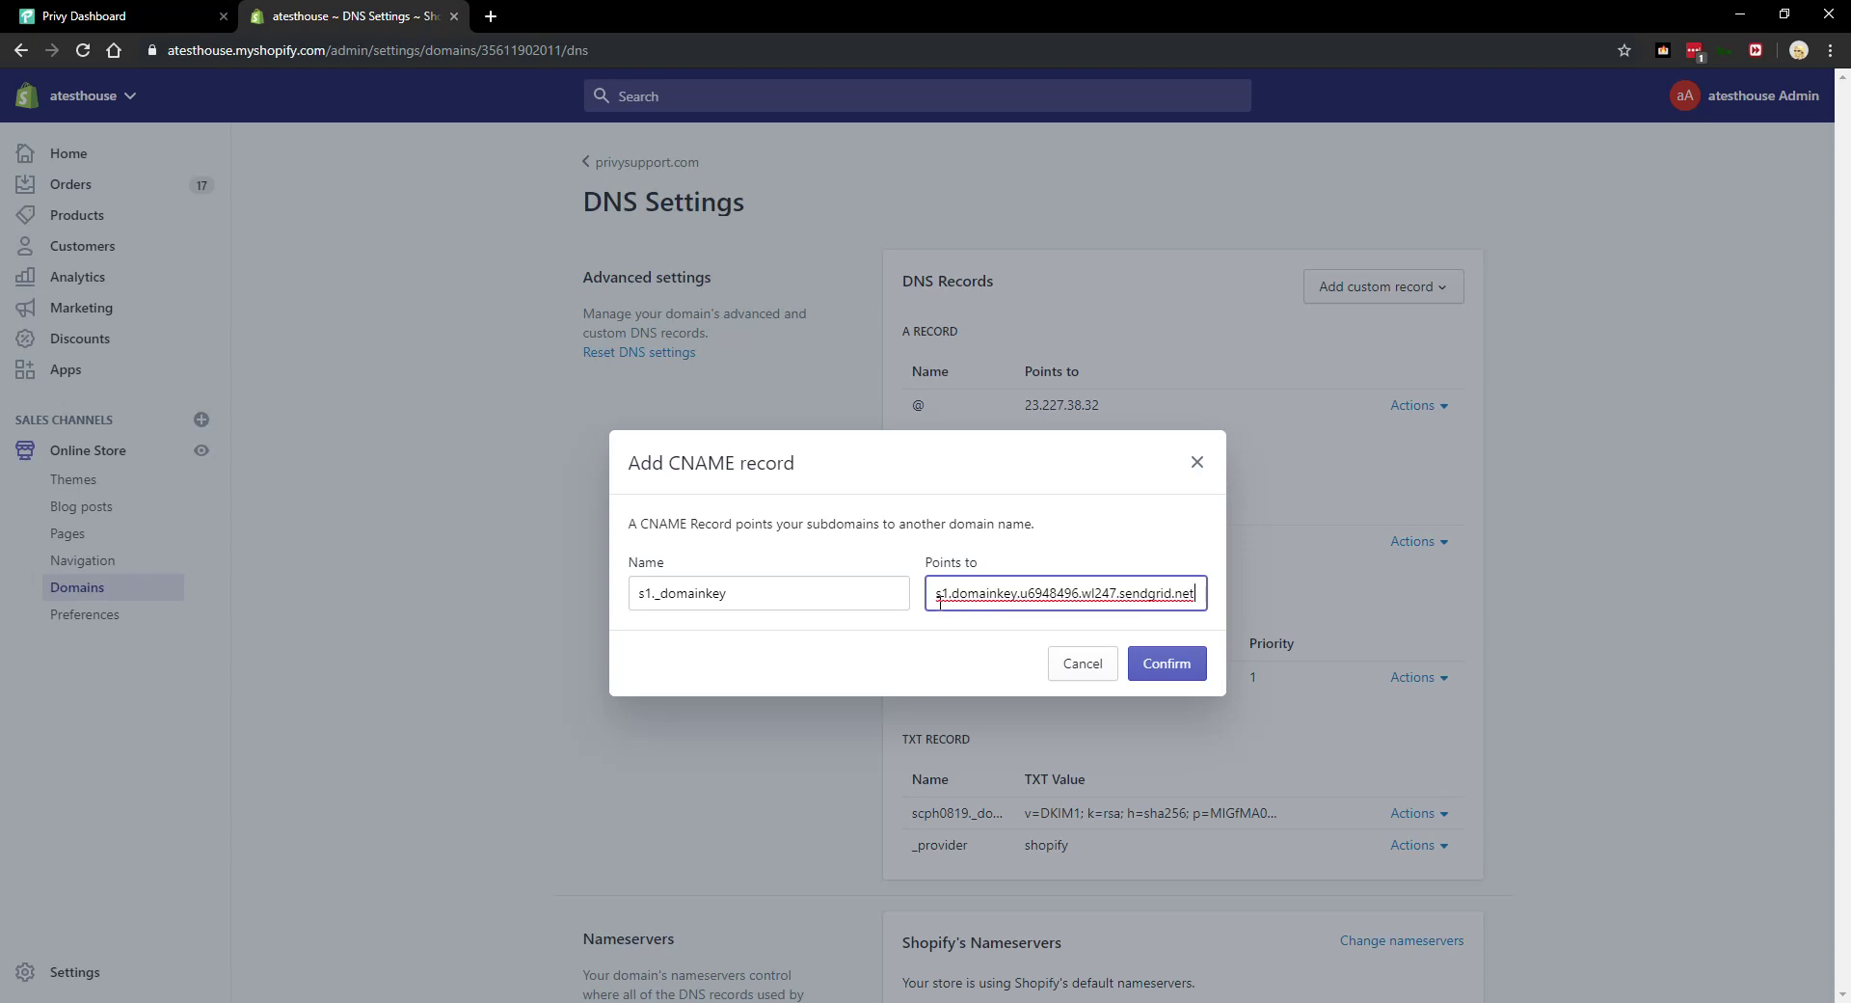
pyautogui.moveTo(933, 593); pyautogui.dragTo(1050, 593)
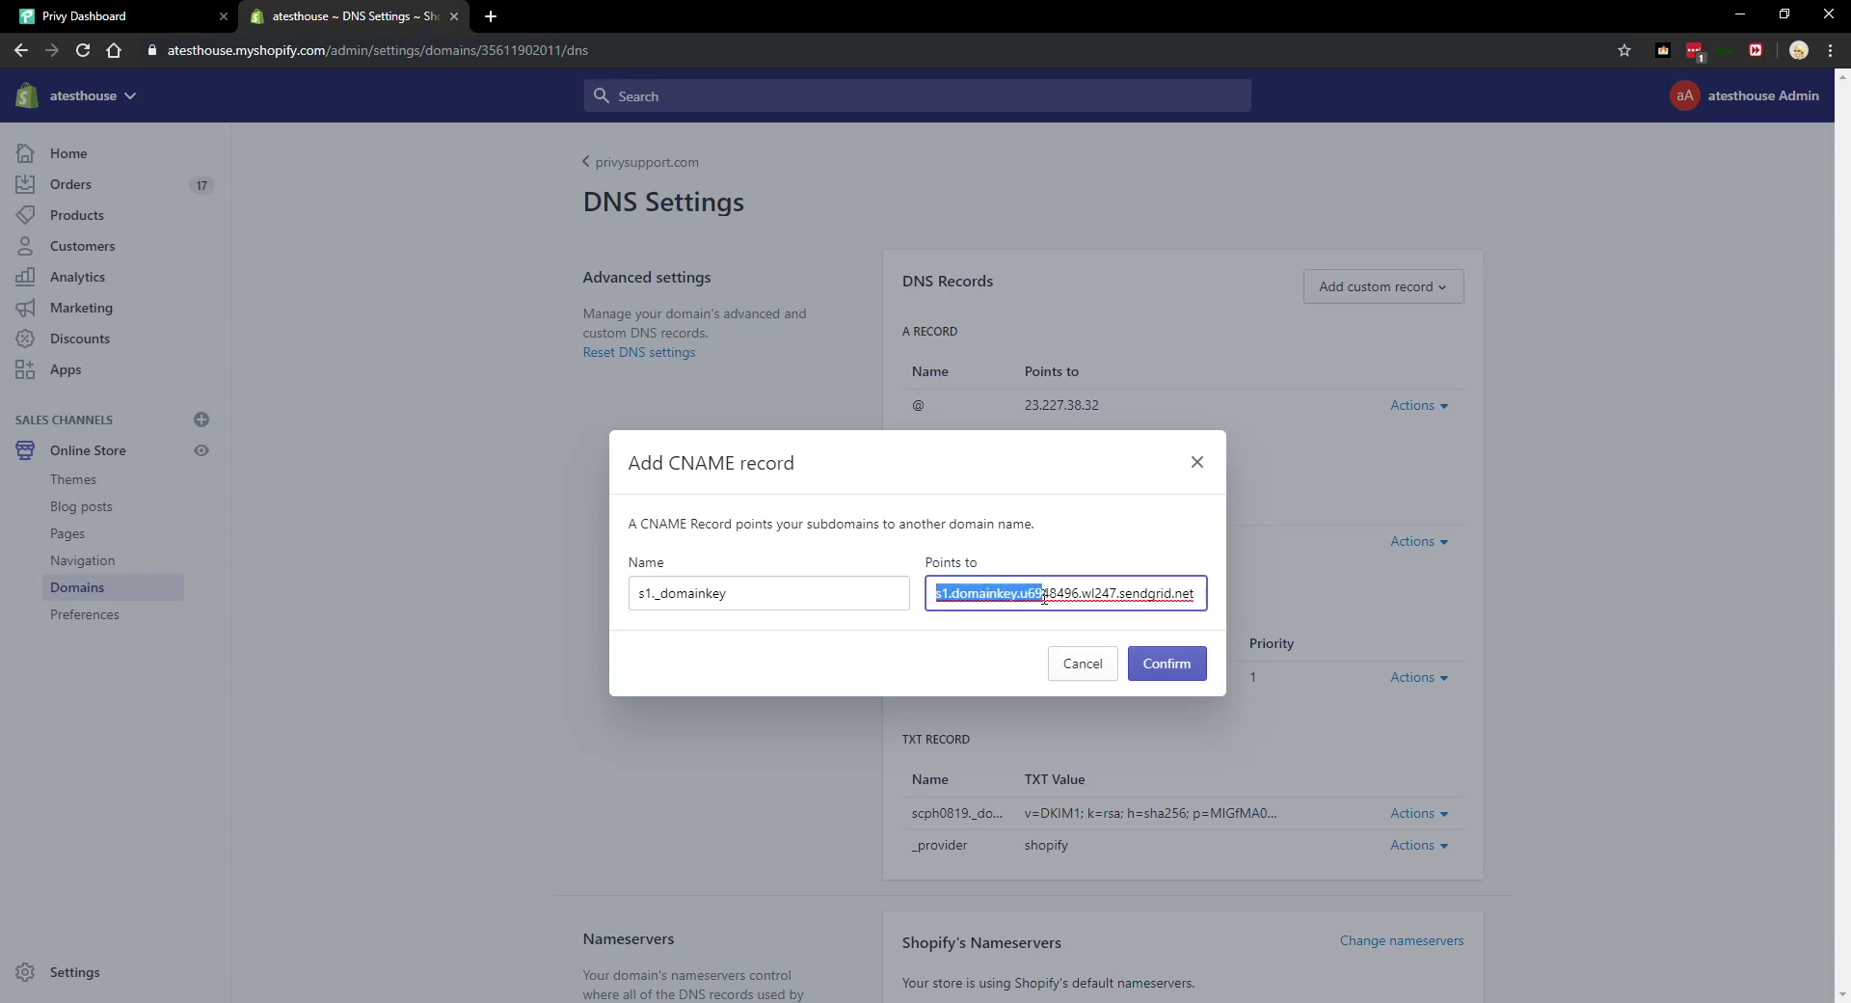
pyautogui.click(1050, 593)
pyautogui.click(1164, 678)
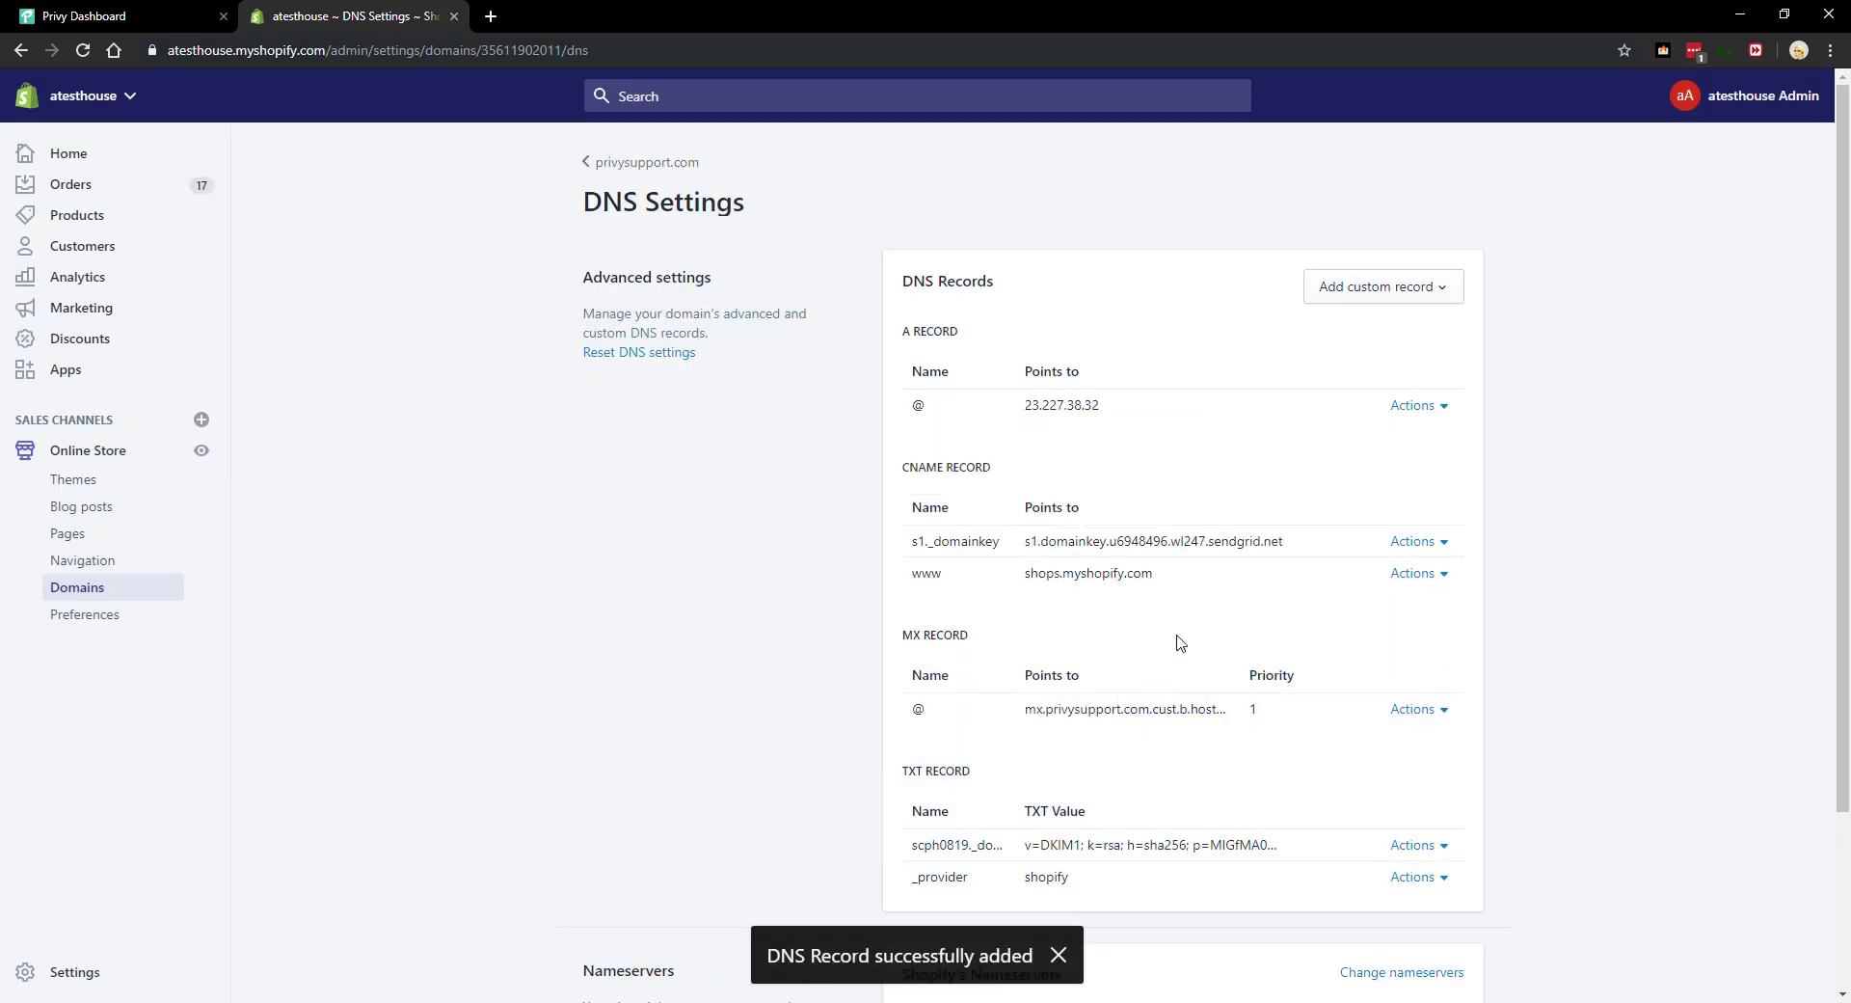
# Start another custom CNAME record in Shopify and name it s2._domainkey, copied from the second CNAME record's host in Privy.
pyautogui.click(1398, 288)
pyautogui.click(1374, 382)
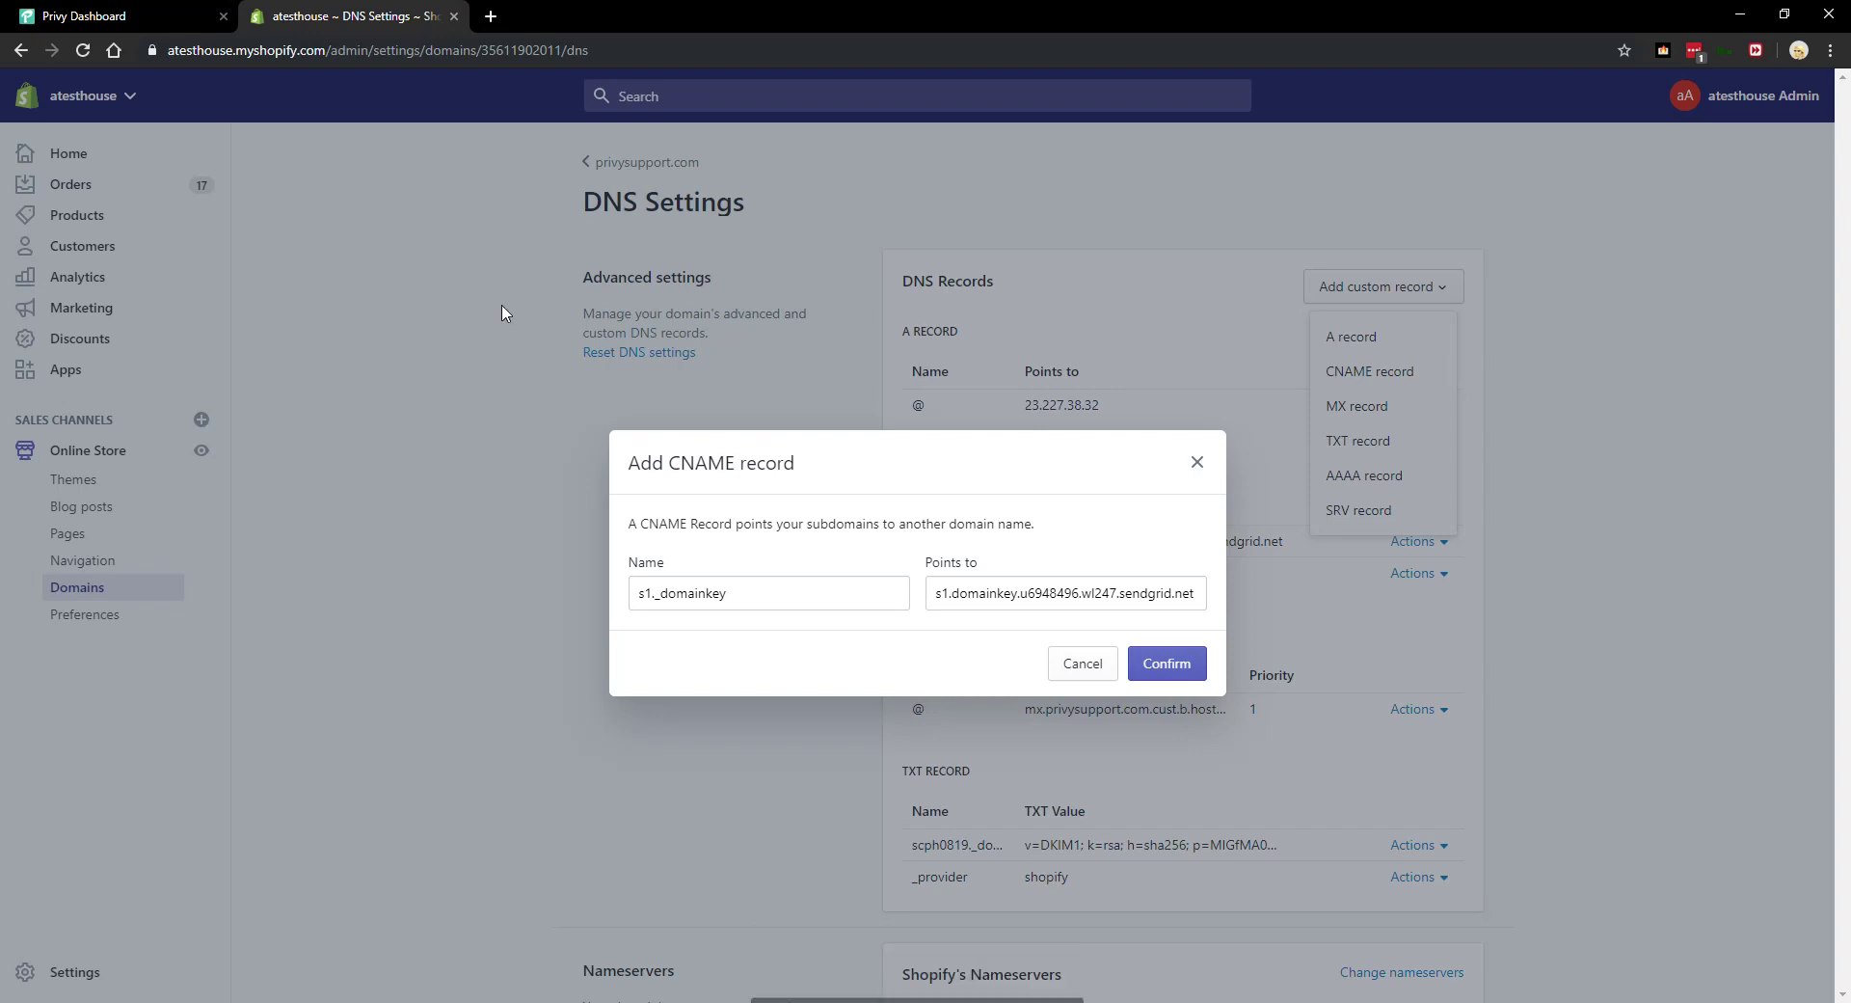
pyautogui.click(181, 23)
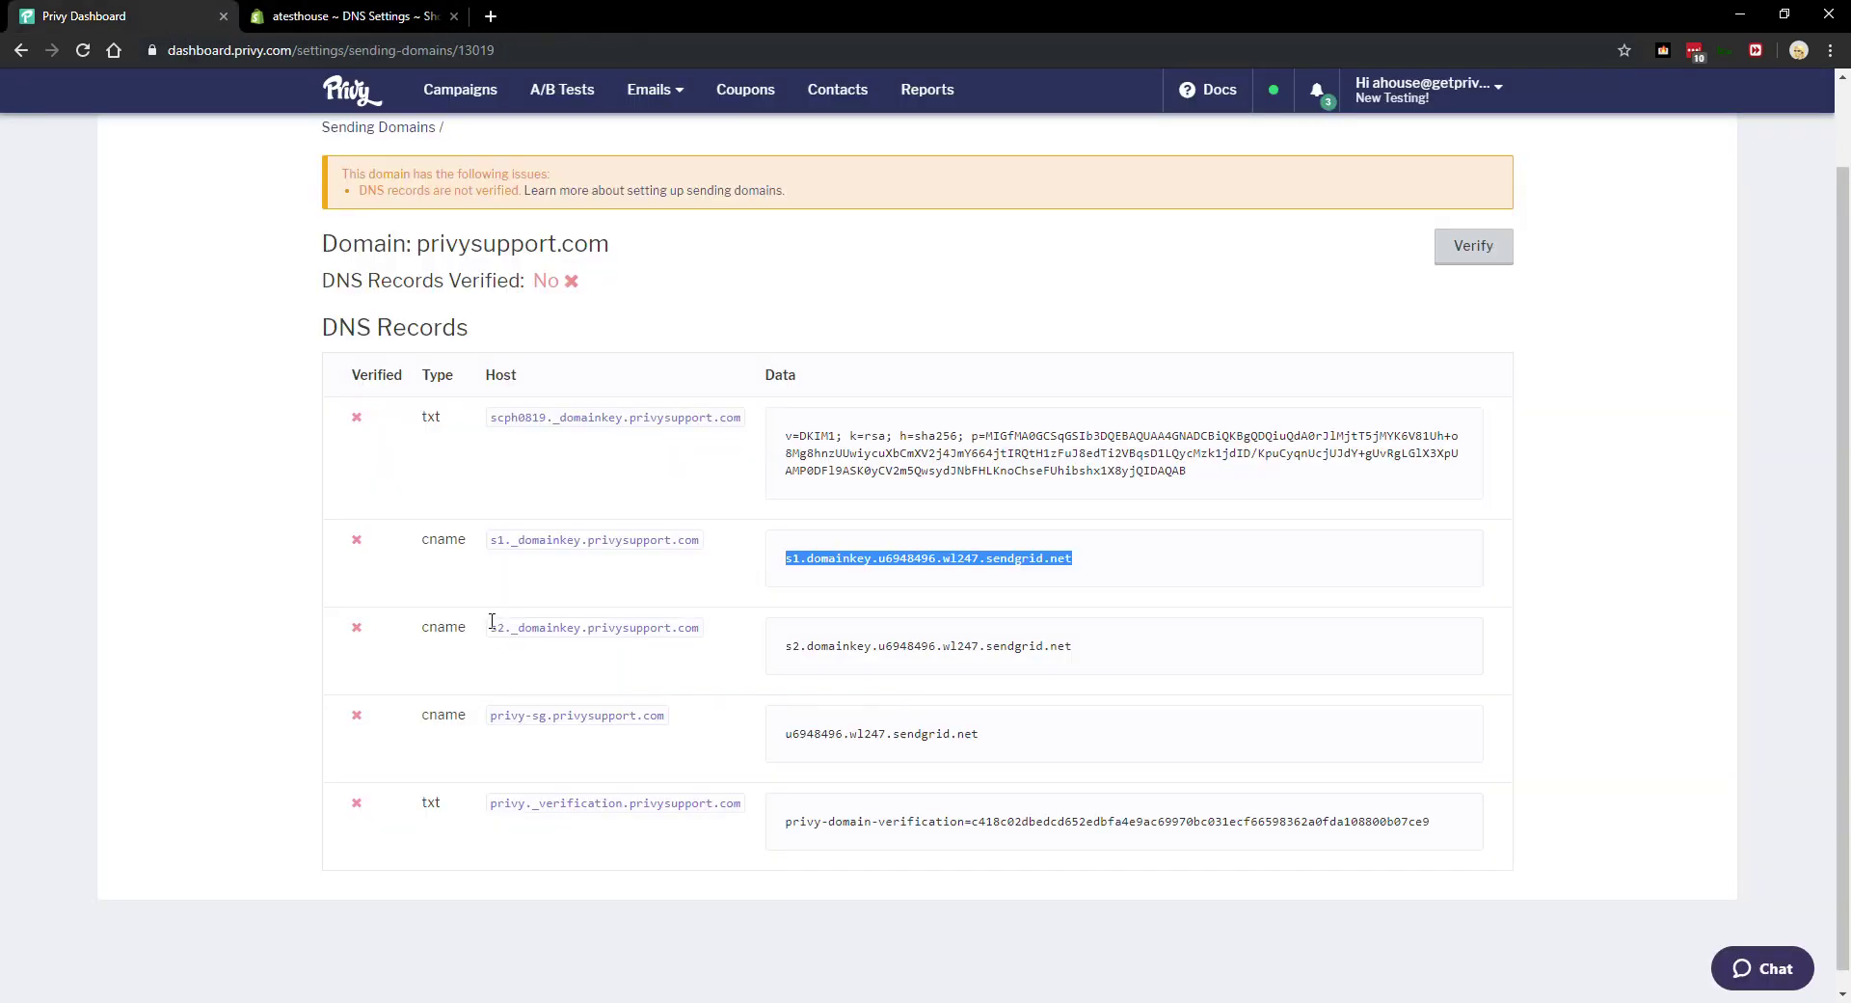
pyautogui.moveTo(490, 628); pyautogui.dragTo(585, 630)
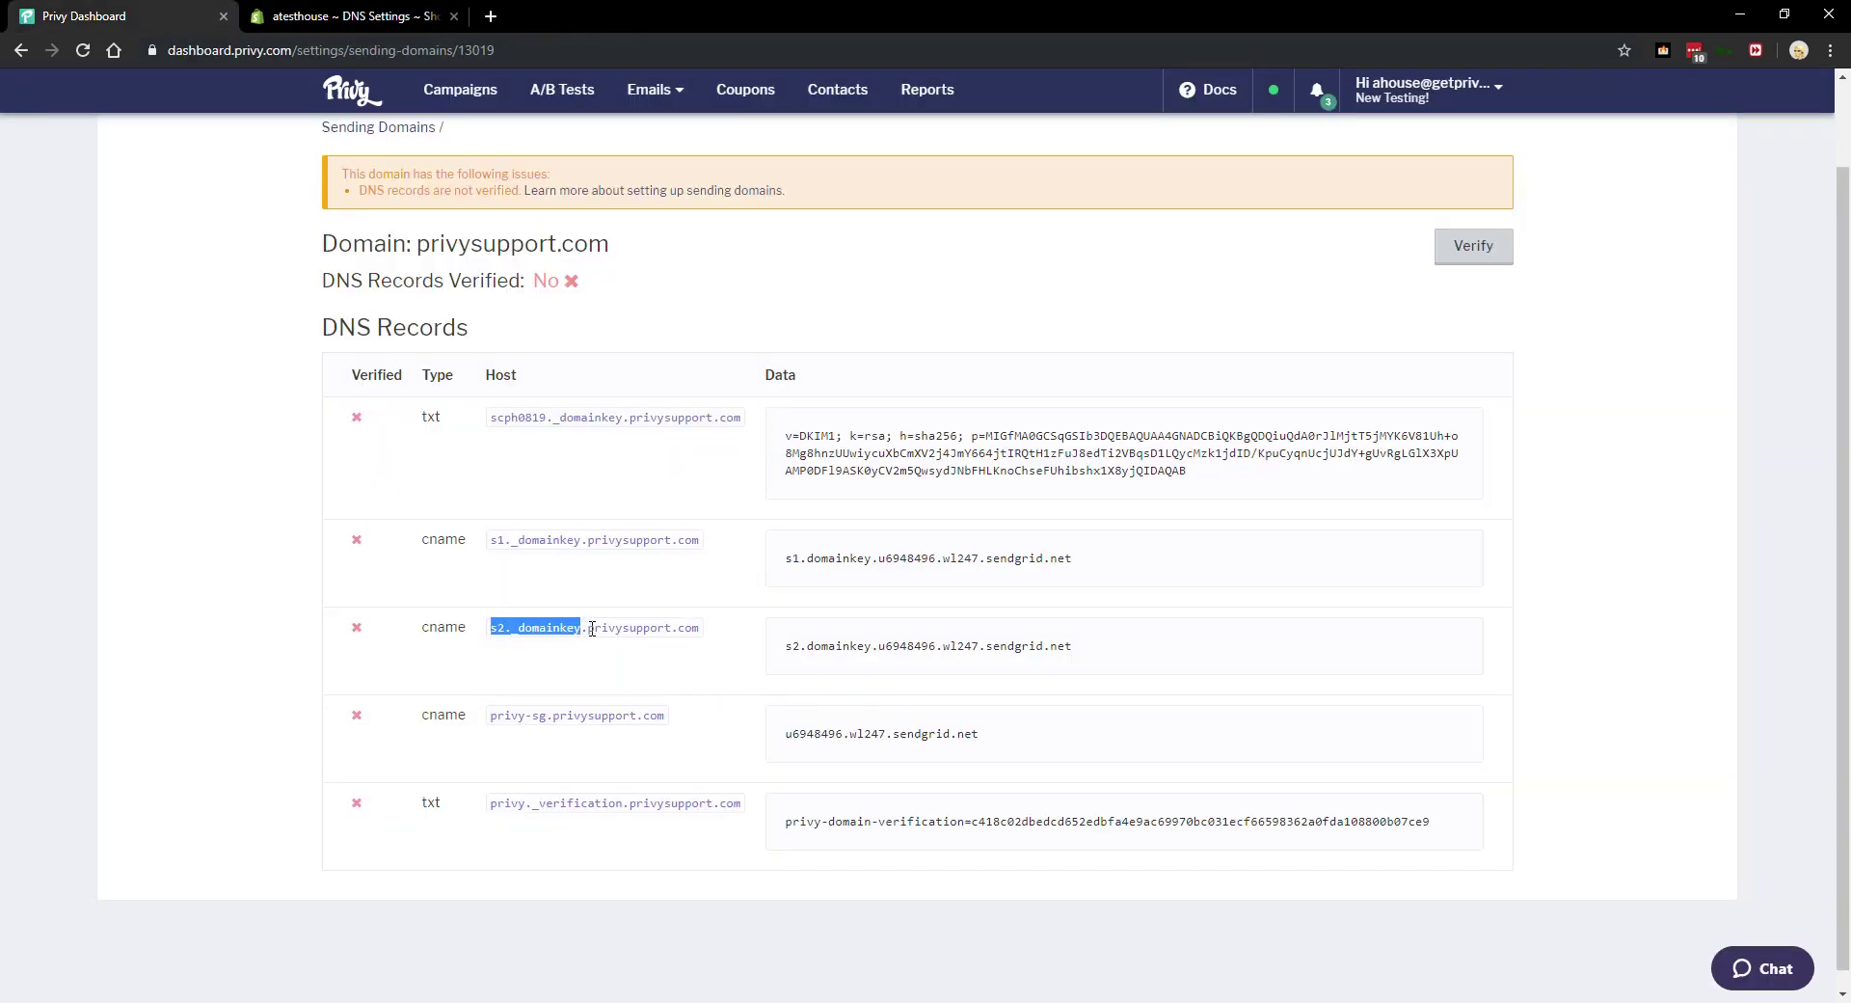
pyautogui.rightClick(559, 625)
pyautogui.click(593, 632)
pyautogui.click(347, 16)
pyautogui.tripleClick(732, 584)
pyautogui.hotkey('ctrl', 'v')
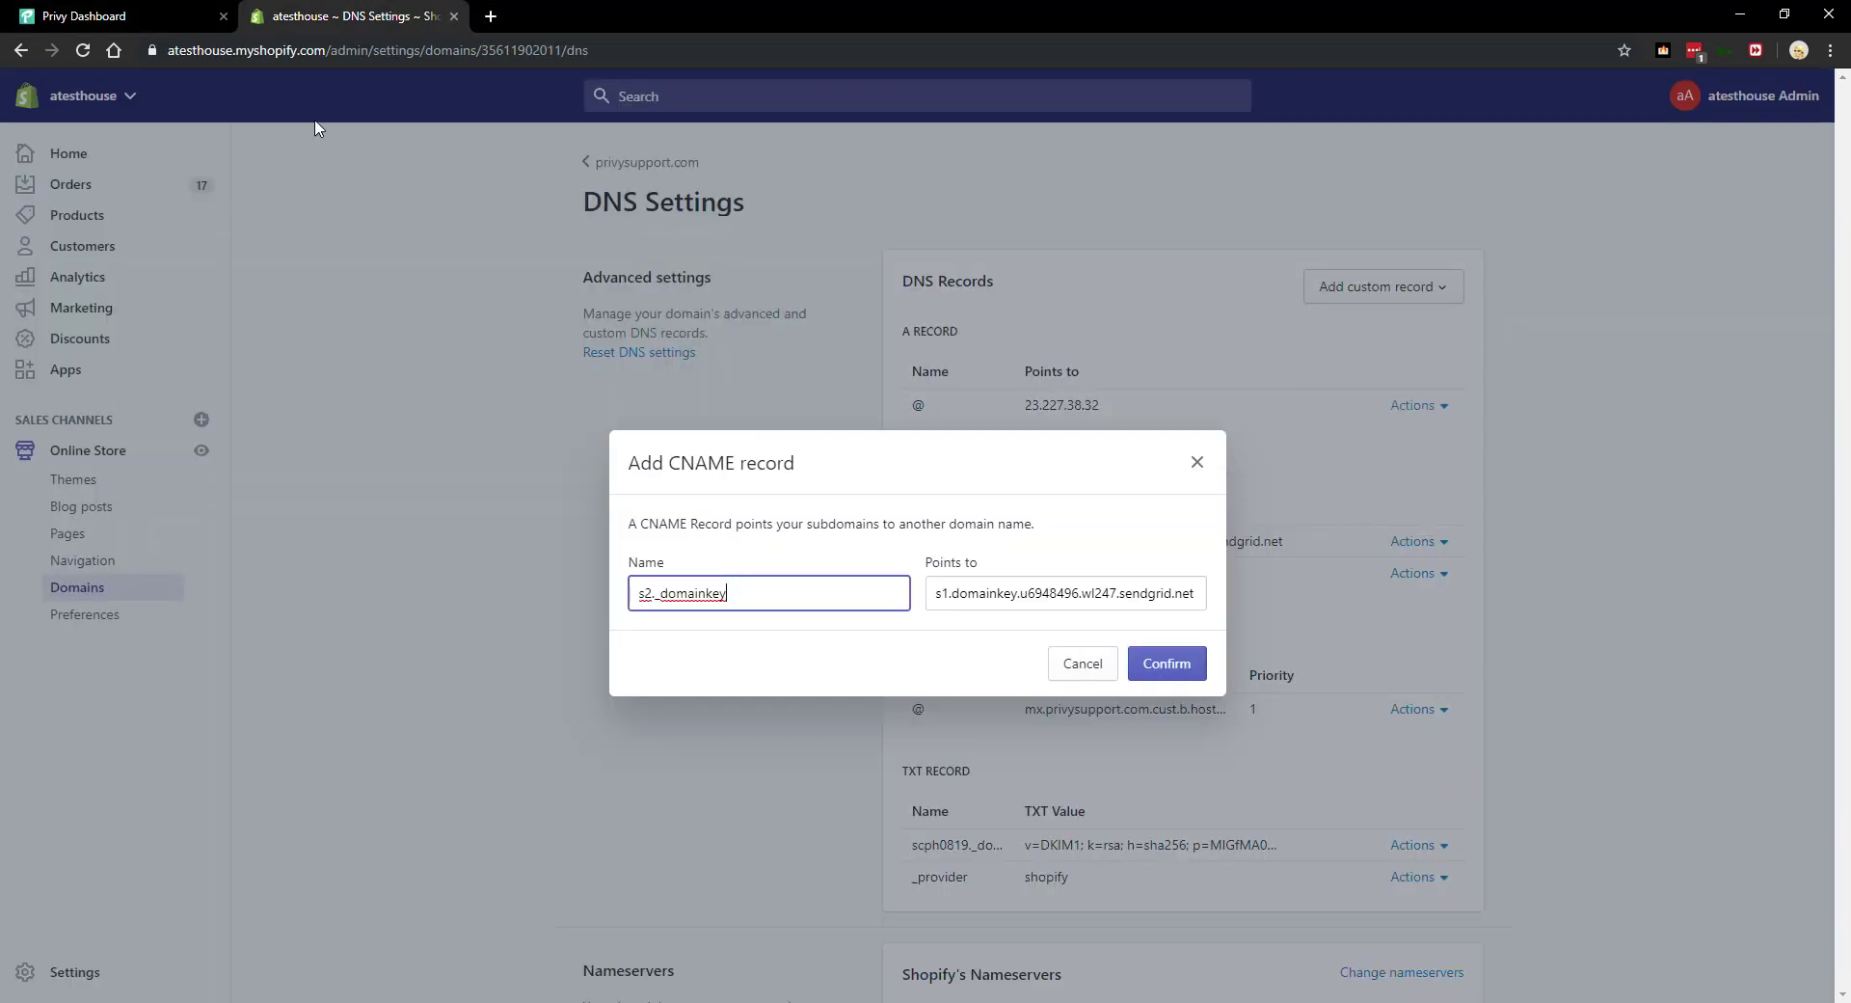
# Copy s2.domainkey.u6948496.wl247.sendgrid.net from Privy, replace the s2._domainkey record's target with it in Shopify, and confirm the record.
pyautogui.hotkey('ctrl', 'Tab')
pyautogui.moveTo(1068, 660); pyautogui.dragTo(763, 644)
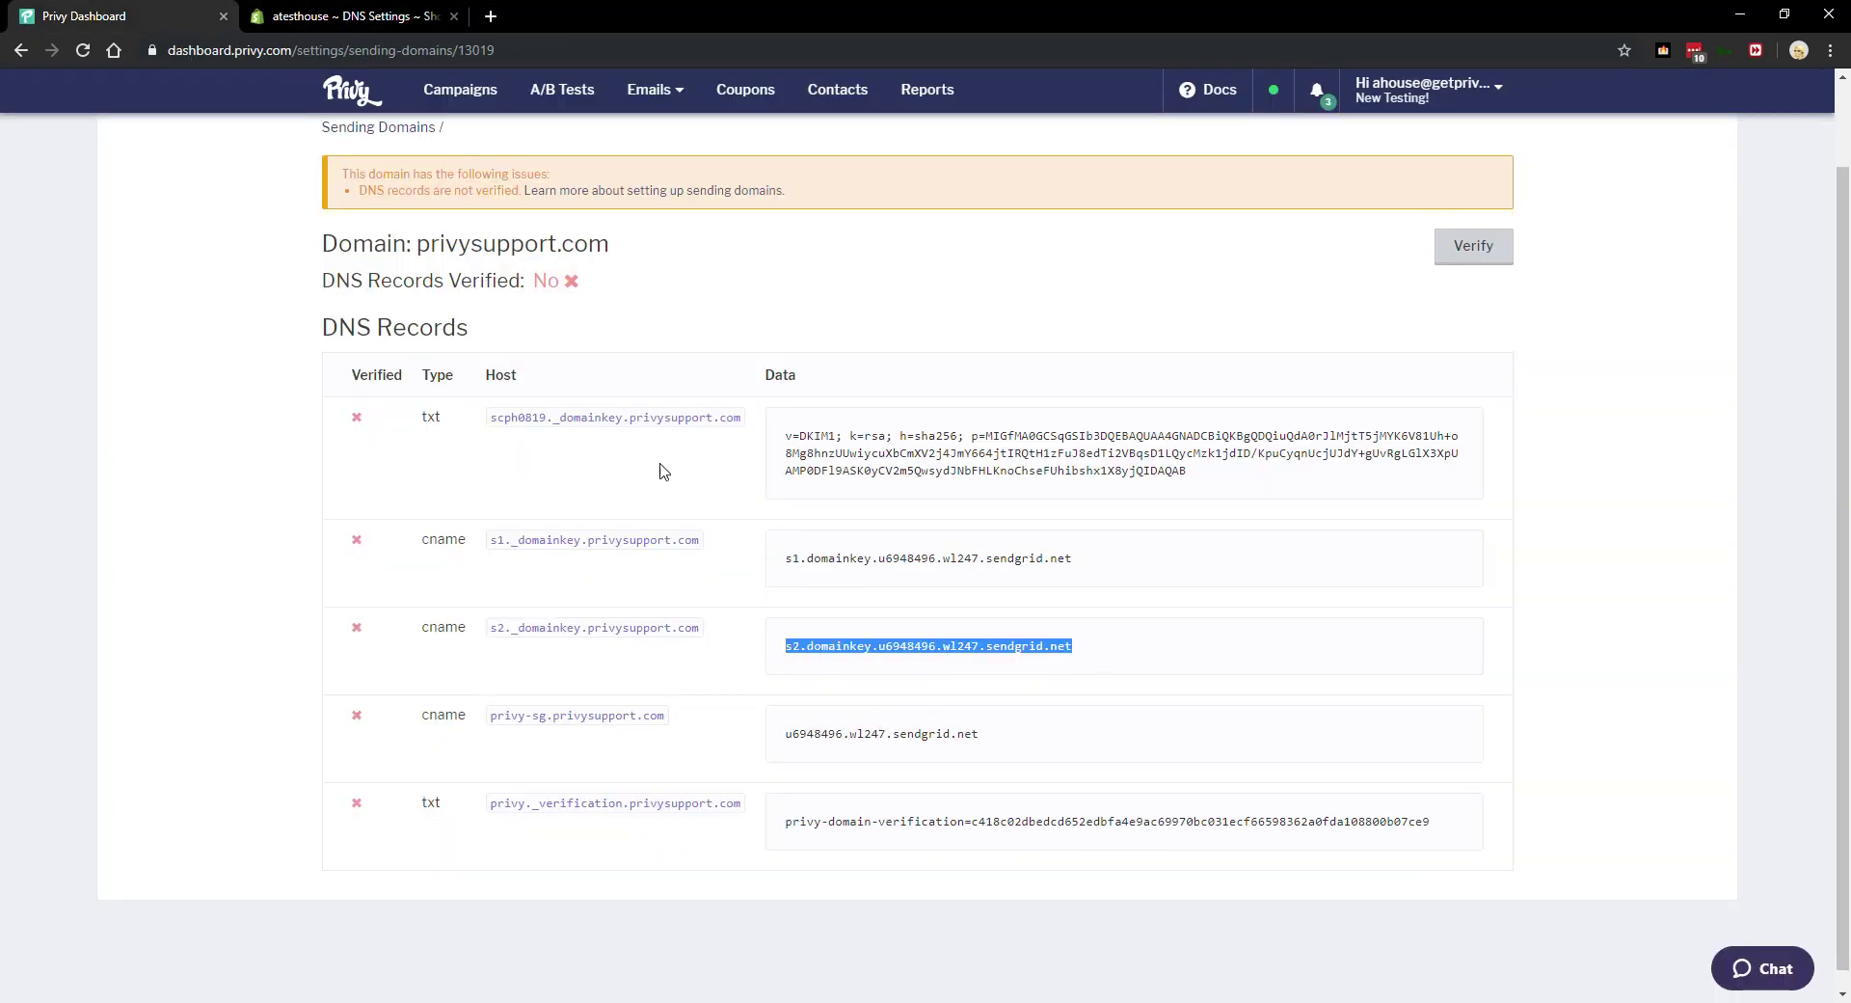
pyautogui.hotkey('ctrl', 'c')
pyautogui.hotkey('ctrl', 'Tab')
pyautogui.tripleClick(996, 603)
pyautogui.hotkey('ctrl', 'v')
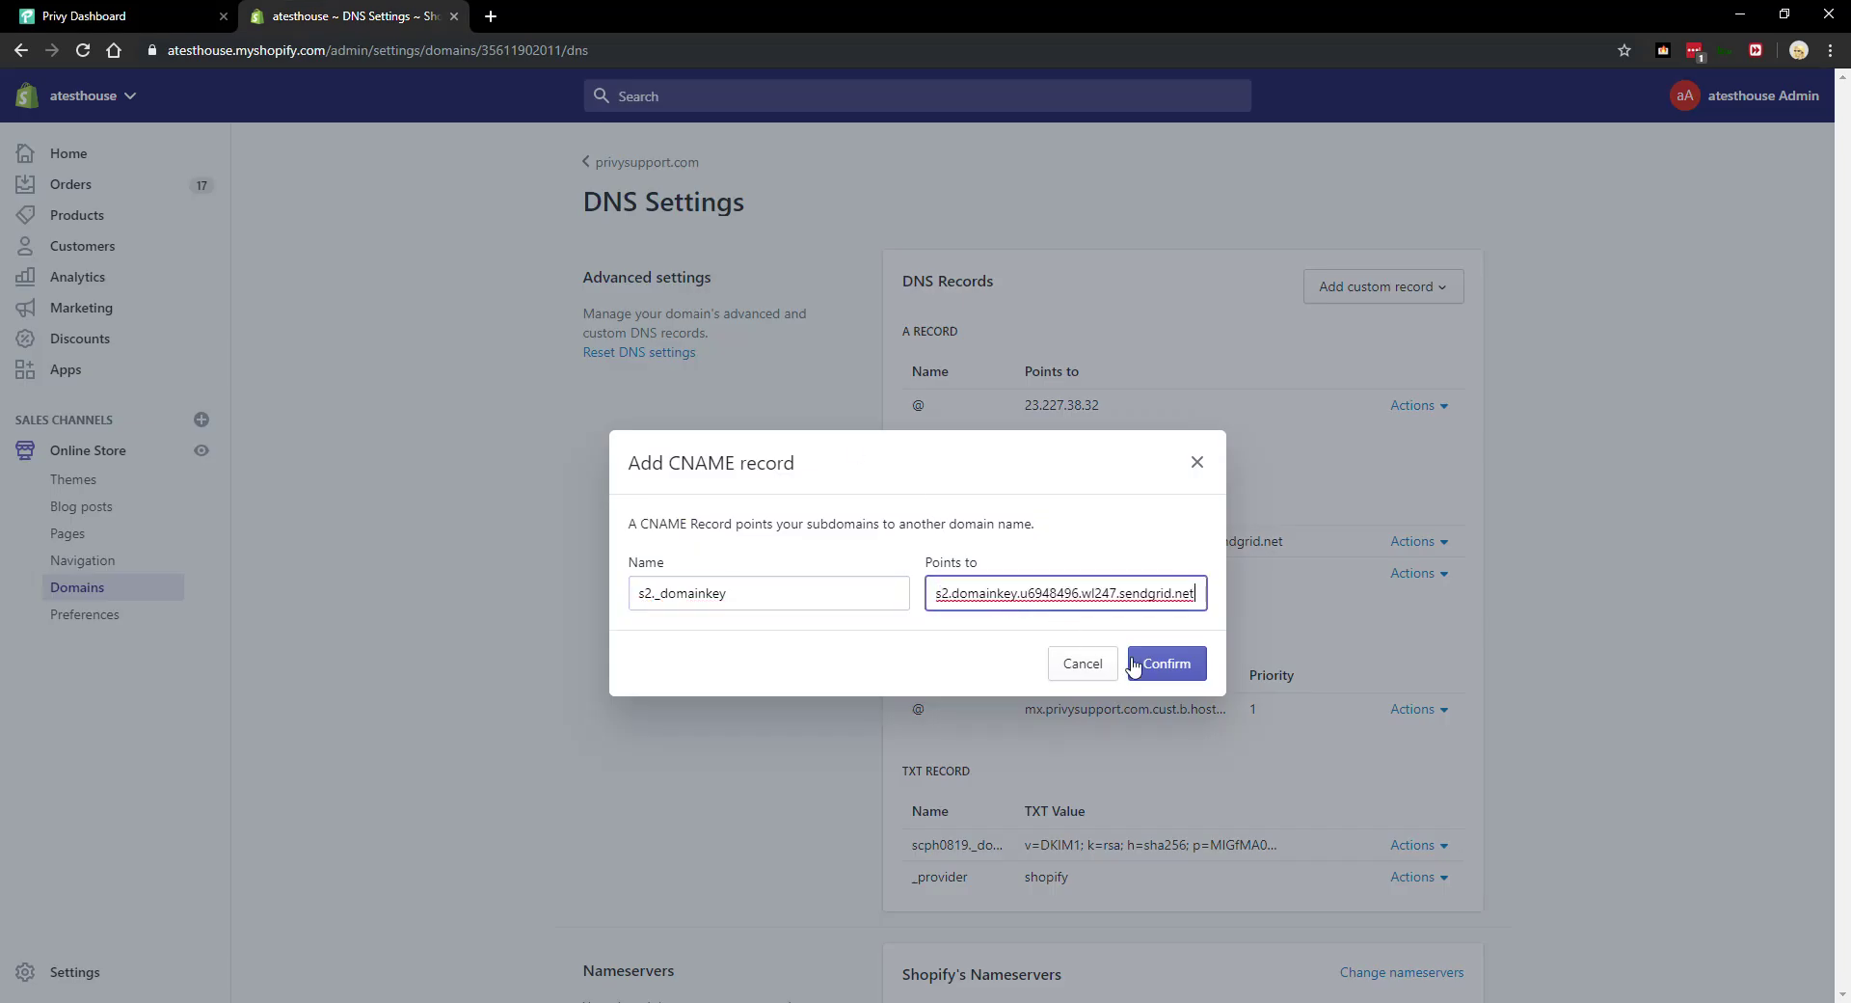
pyautogui.click(1153, 664)
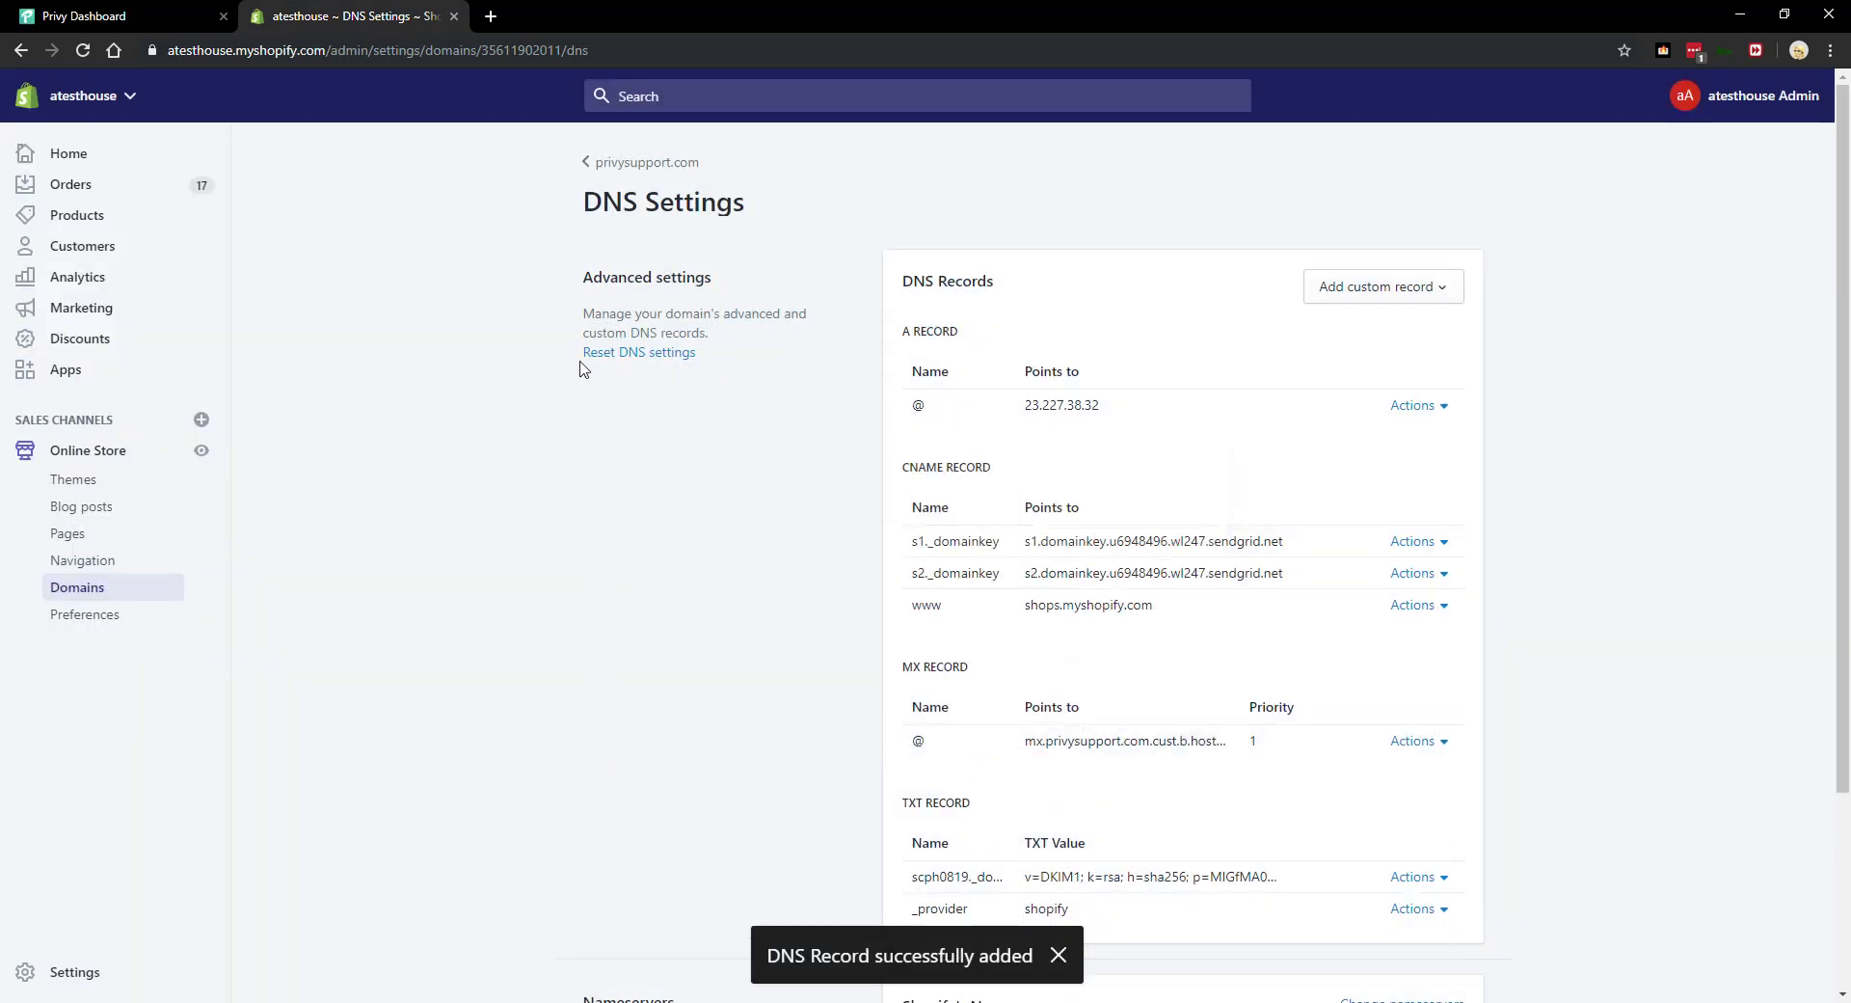
# Check the third CNAME record's host in Privy, and start a custom CNAME record named privy-sg in Shopify.
pyautogui.click(87, 16)
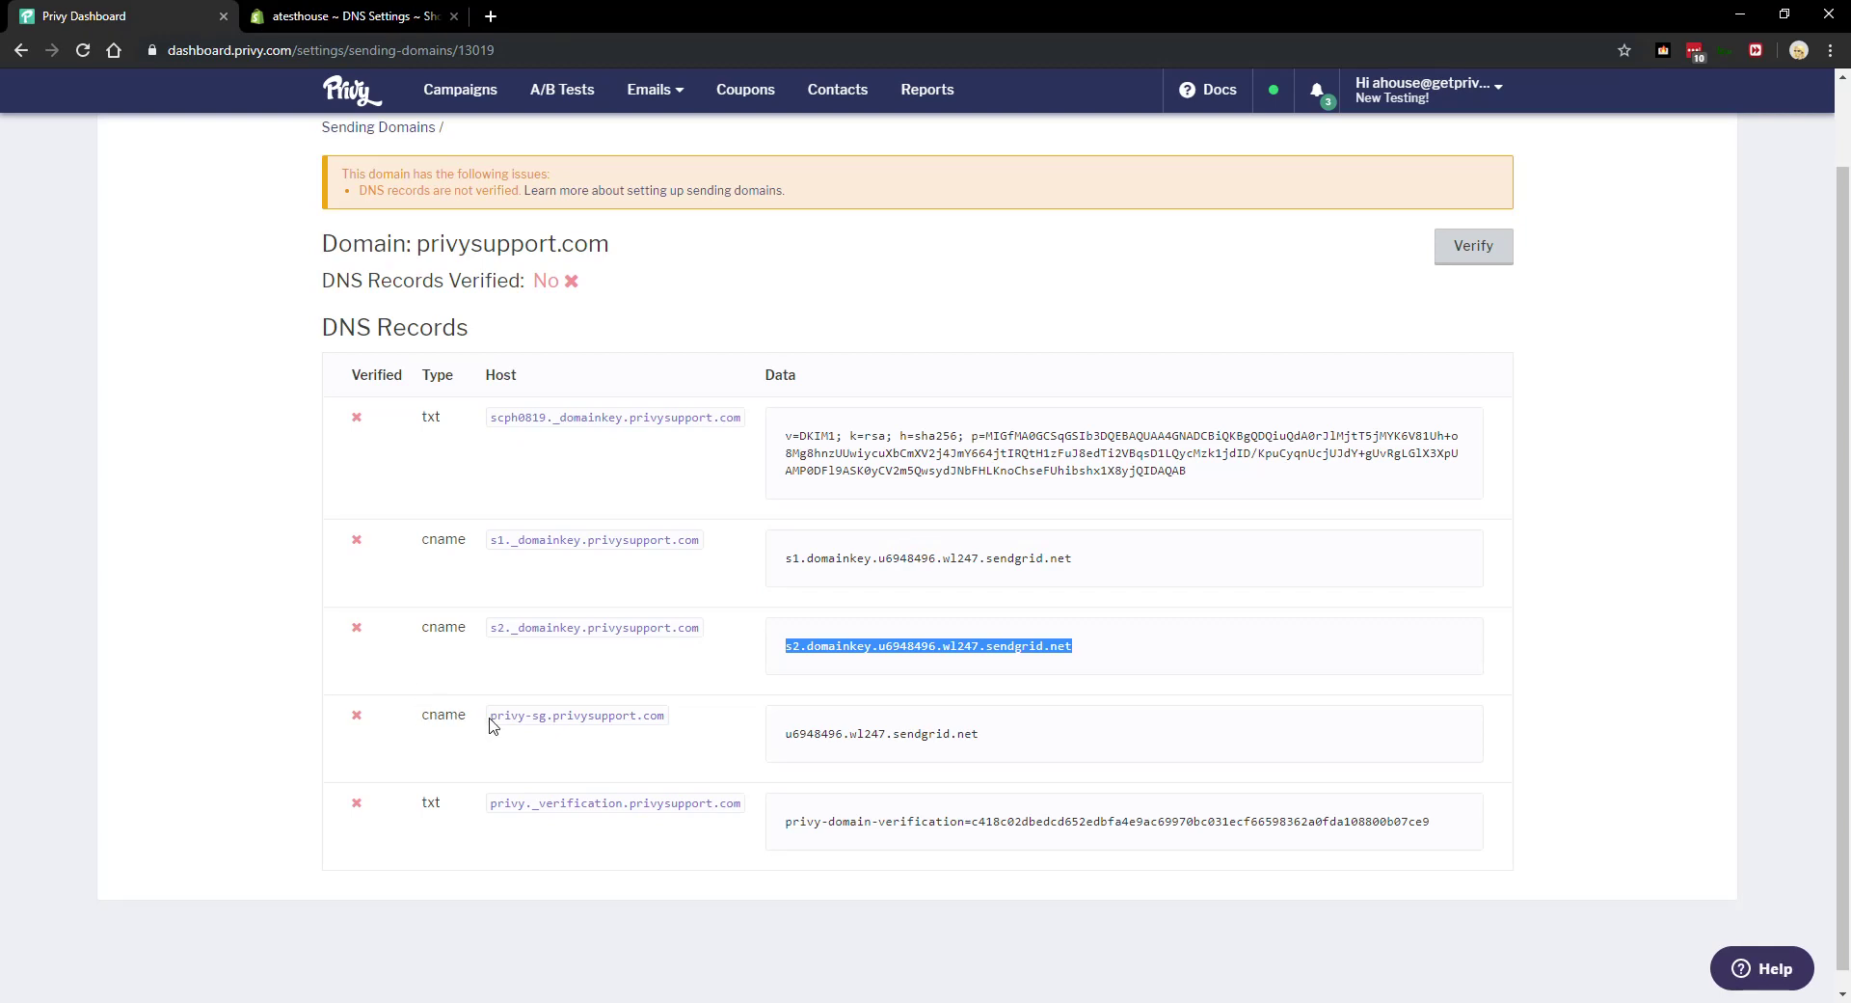
pyautogui.moveTo(491, 720); pyautogui.dragTo(545, 729)
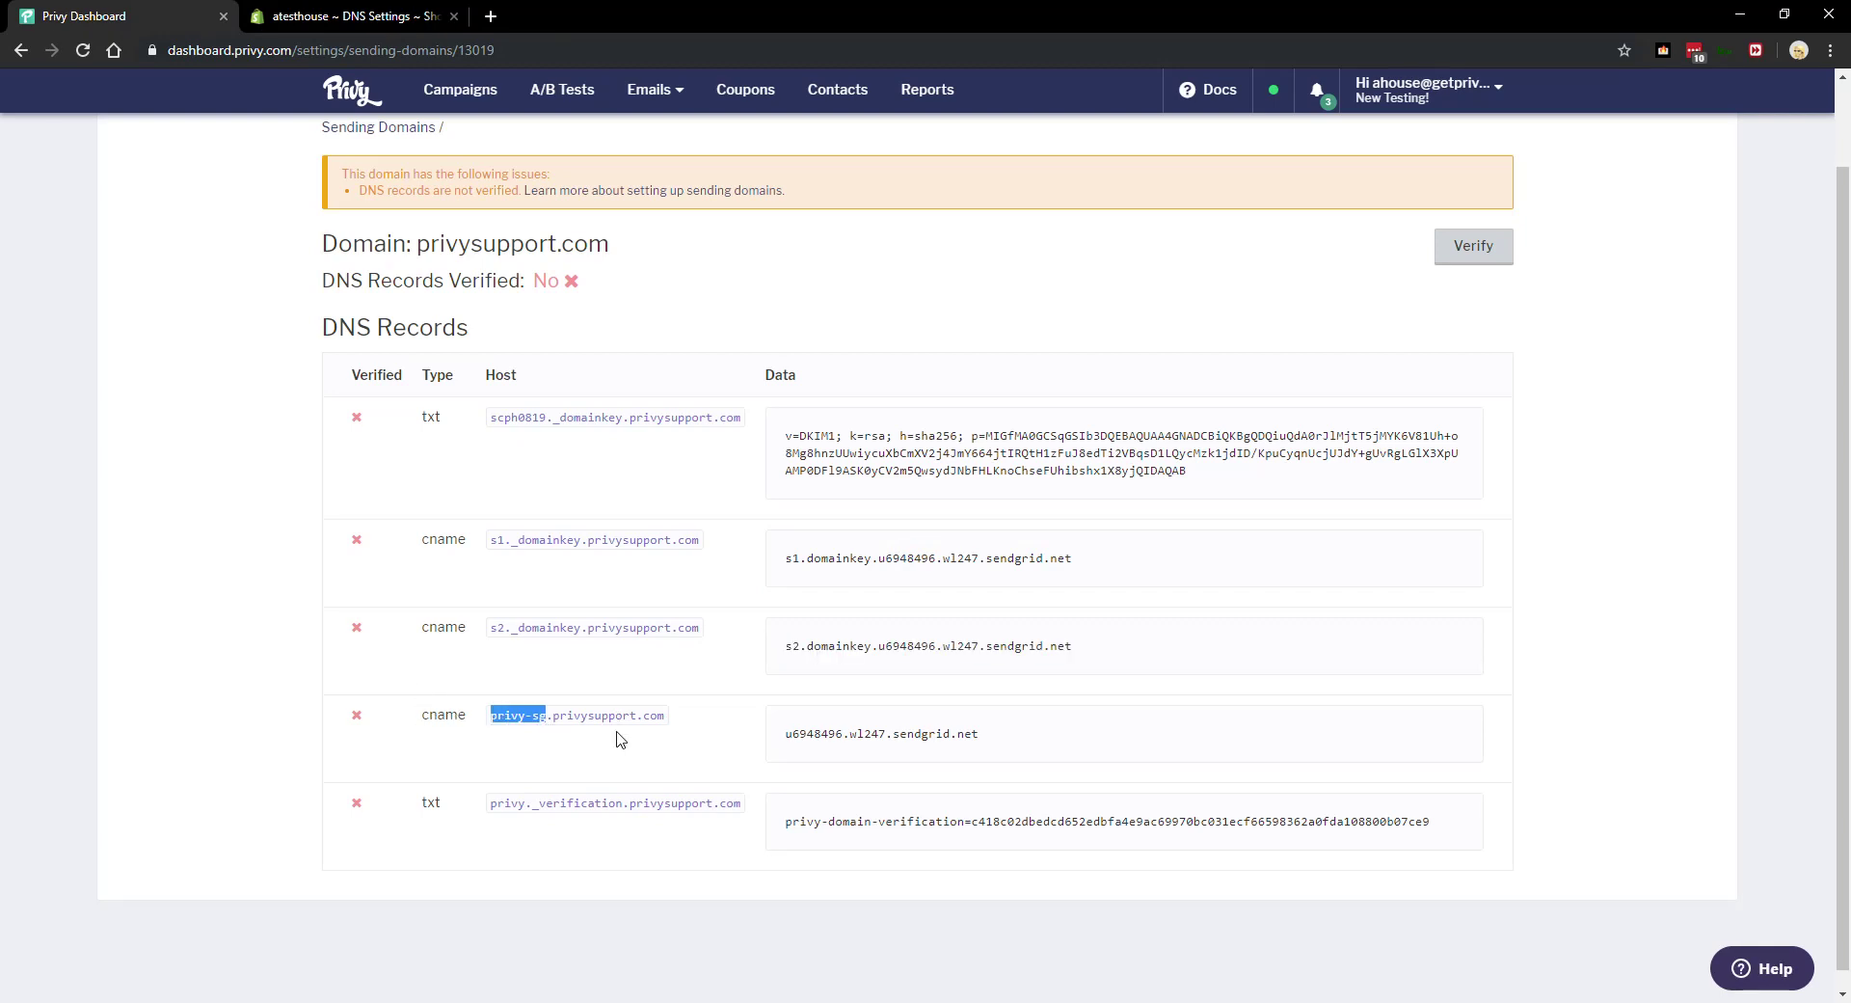
pyautogui.click(382, 19)
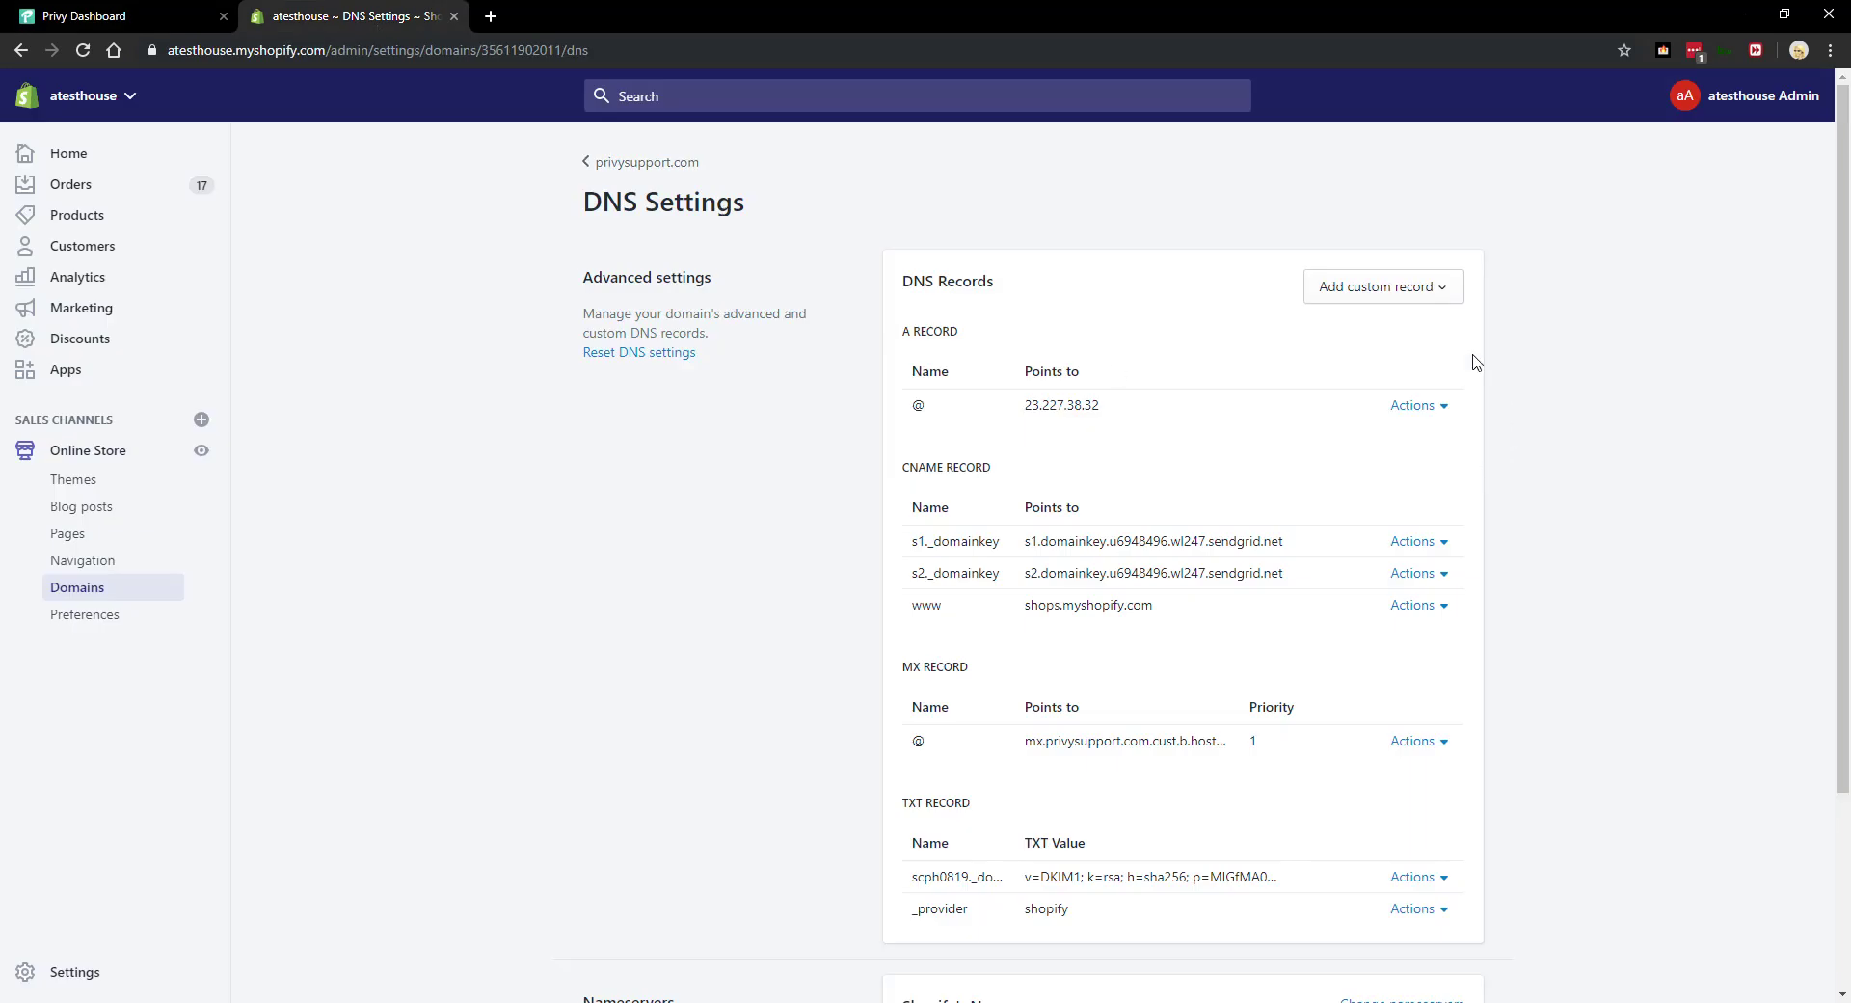
pyautogui.click(1405, 289)
pyautogui.click(1370, 376)
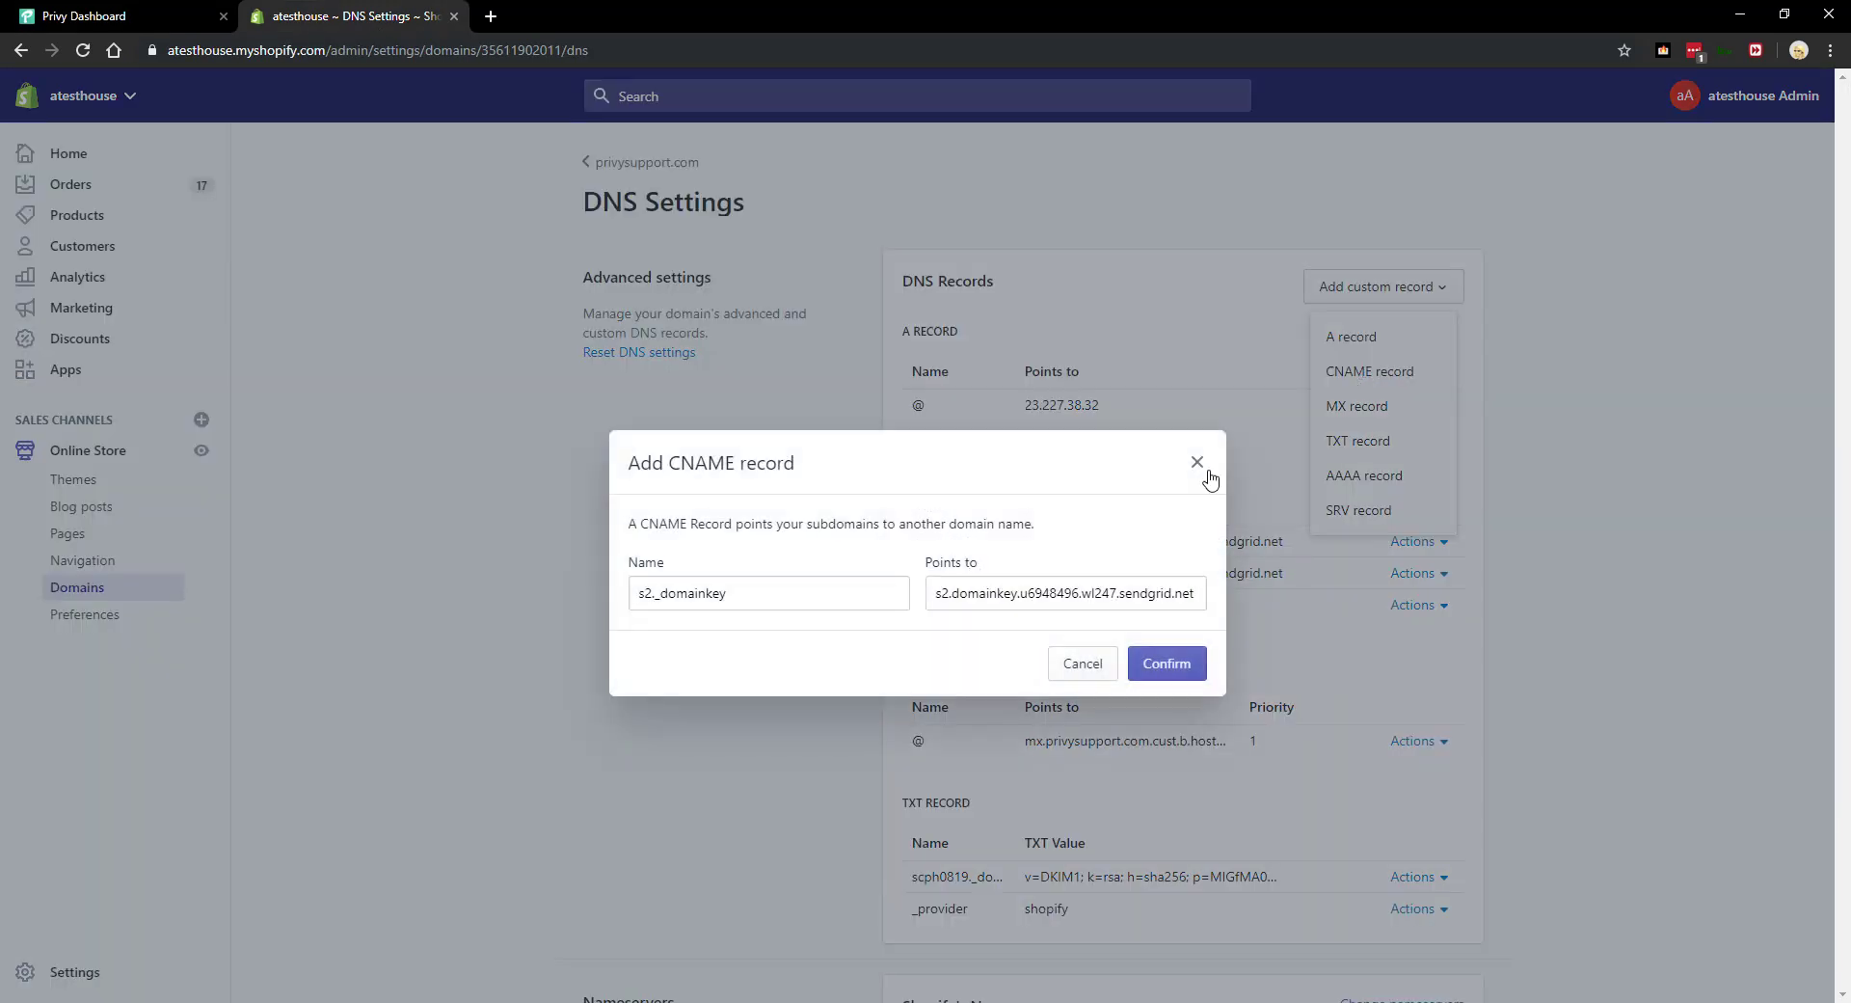
pyautogui.click(781, 598)
pyautogui.hotkey('ctrl', 'a')
pyautogui.write('privy-sg')
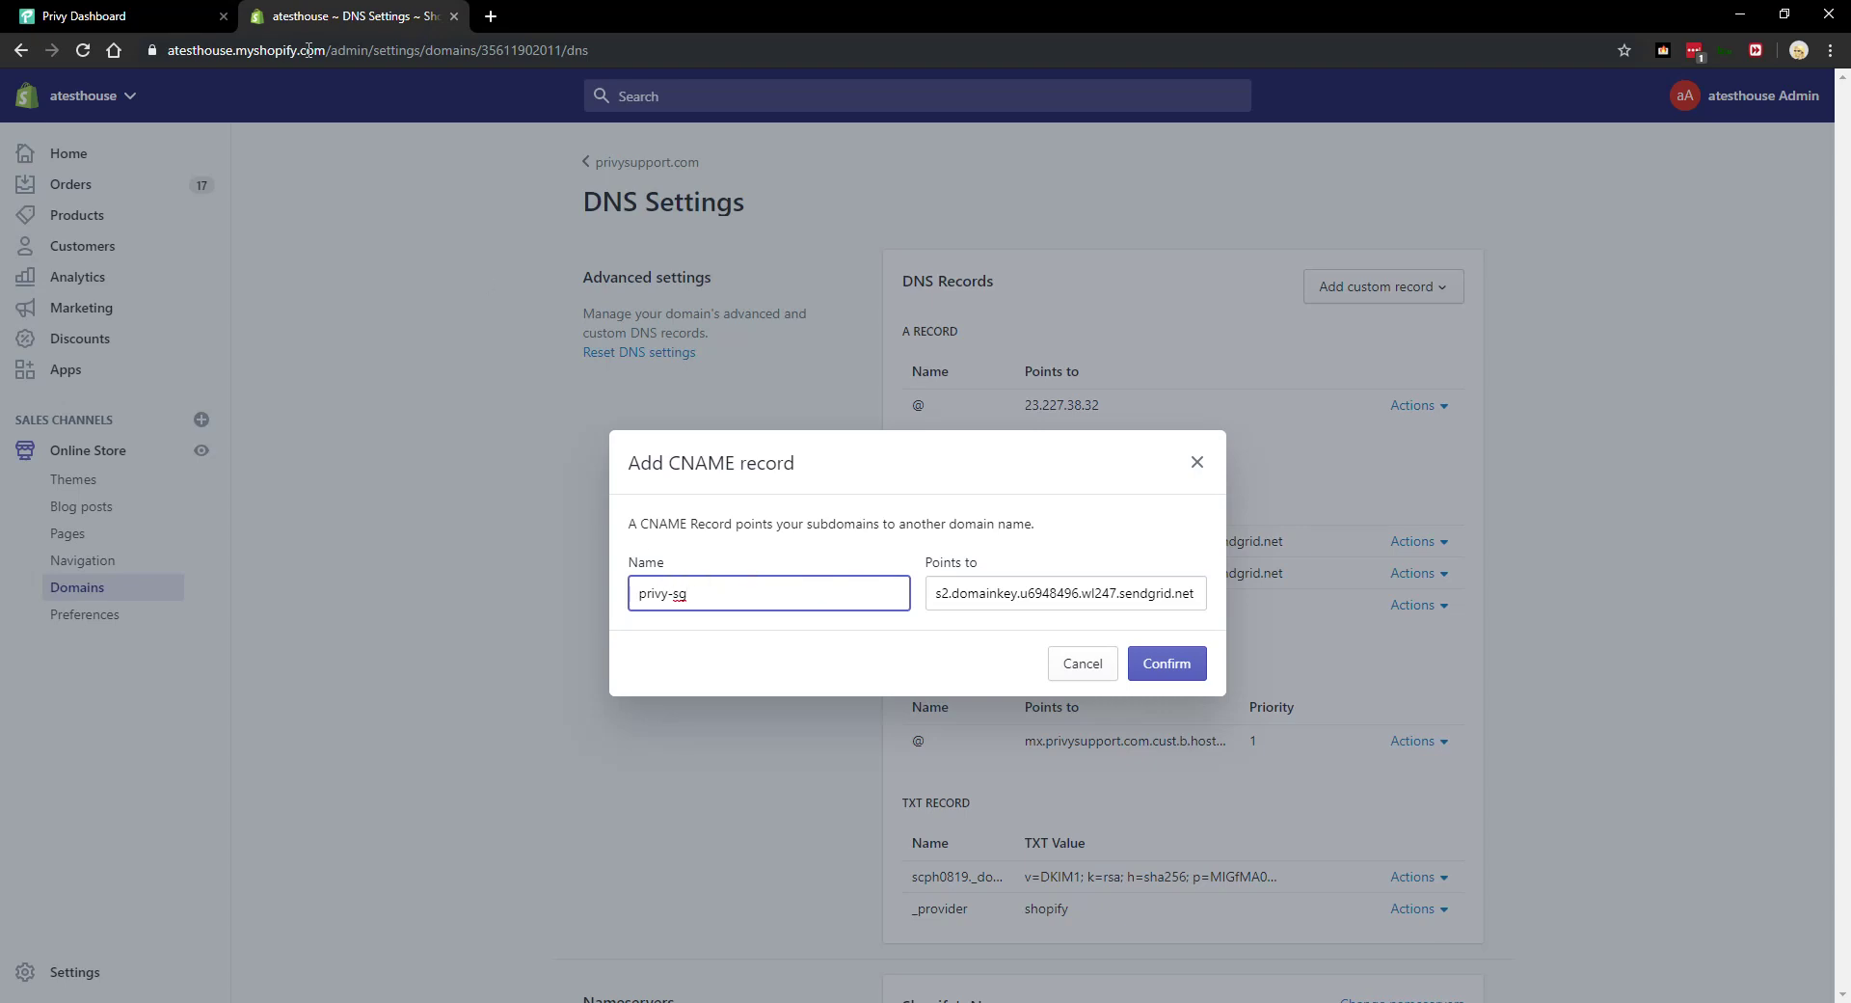
# Copy u6948496.wl247.sendgrid.net from Privy, replace the privy-sg record's target with it in Shopify, and confirm the record.
pyautogui.click(149, 13)
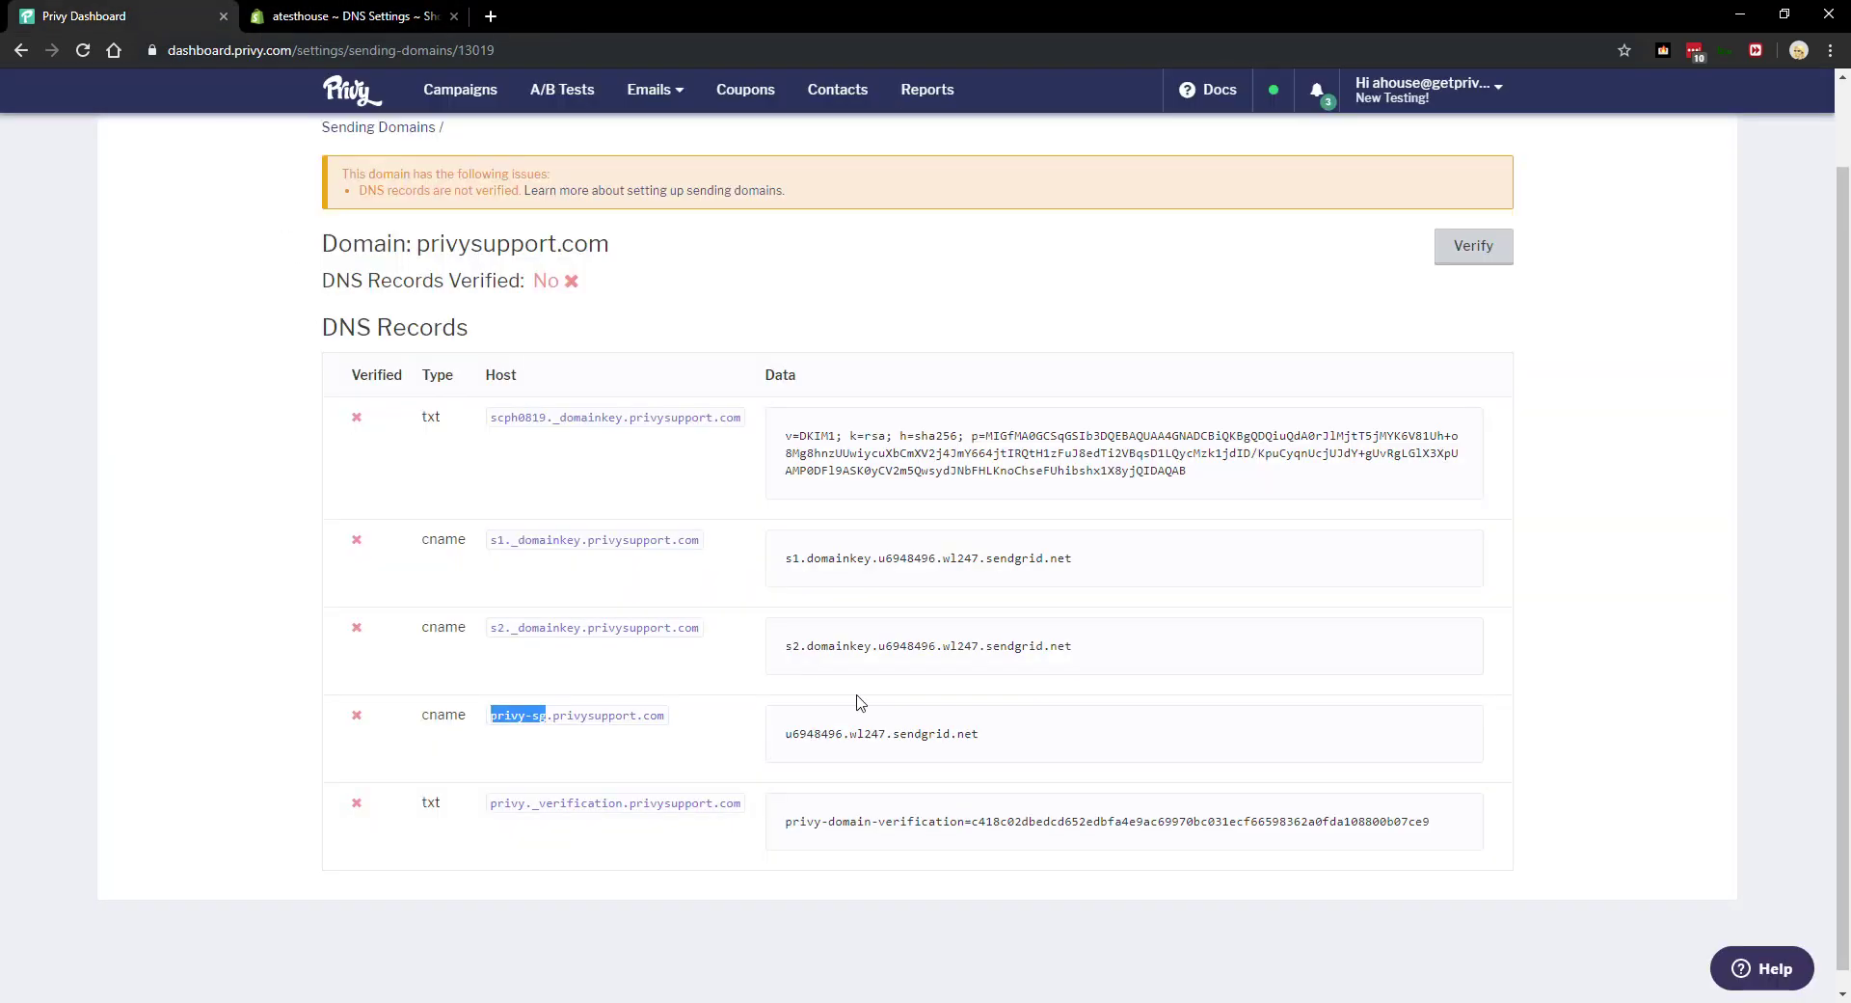
pyautogui.moveTo(787, 734); pyautogui.dragTo(979, 748)
pyautogui.hotkey('ctrl', 'c')
pyautogui.click(366, 19)
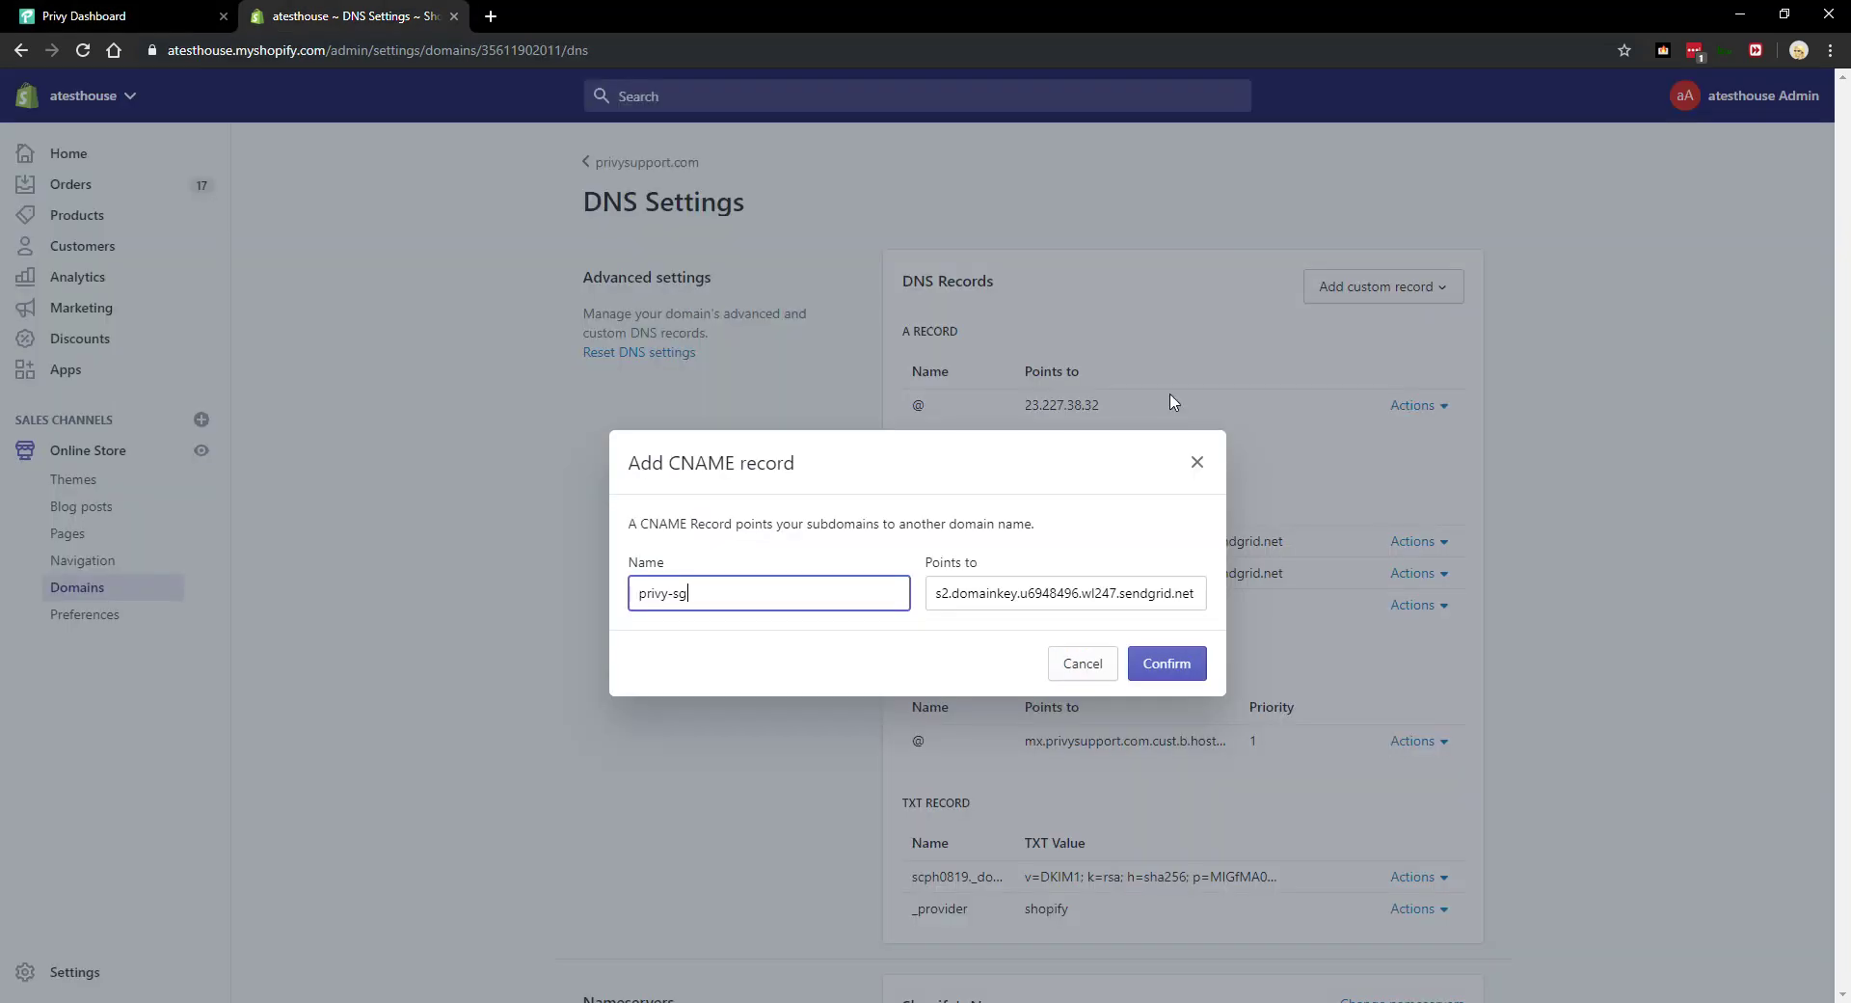
pyautogui.tripleClick(1103, 594)
pyautogui.hotkey('ctrl', 'v')
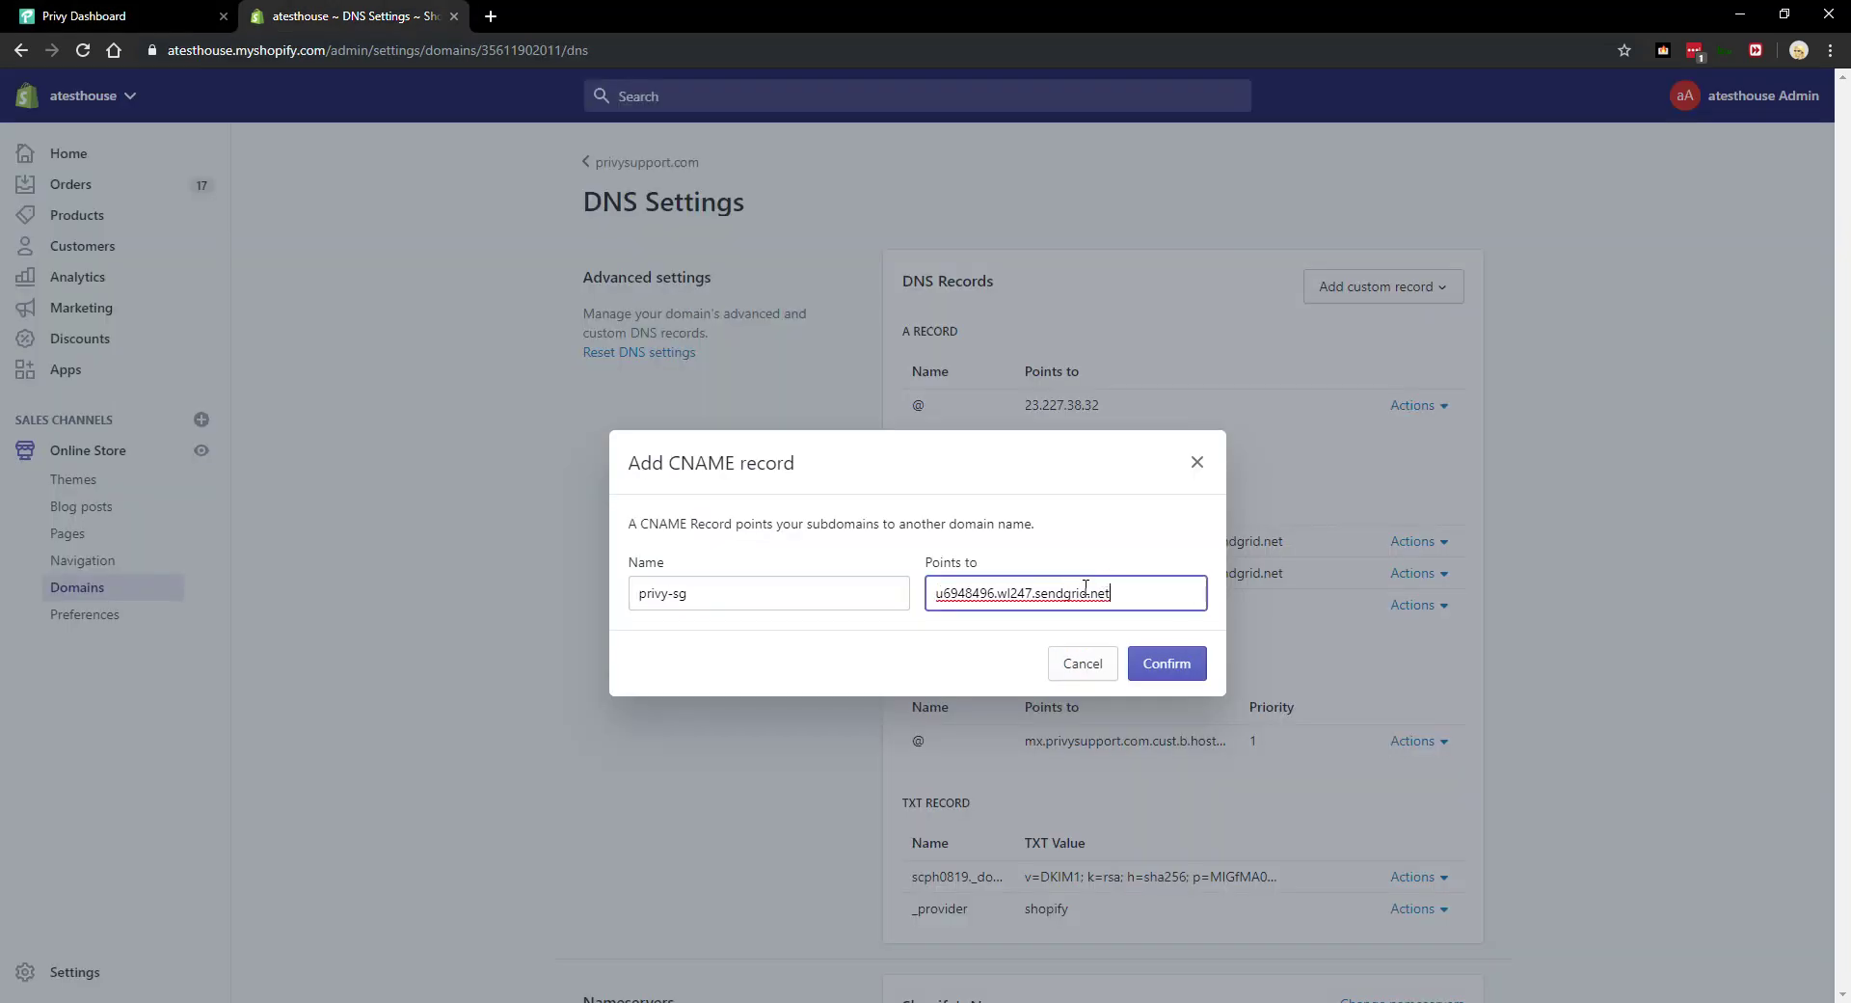
pyautogui.click(1166, 664)
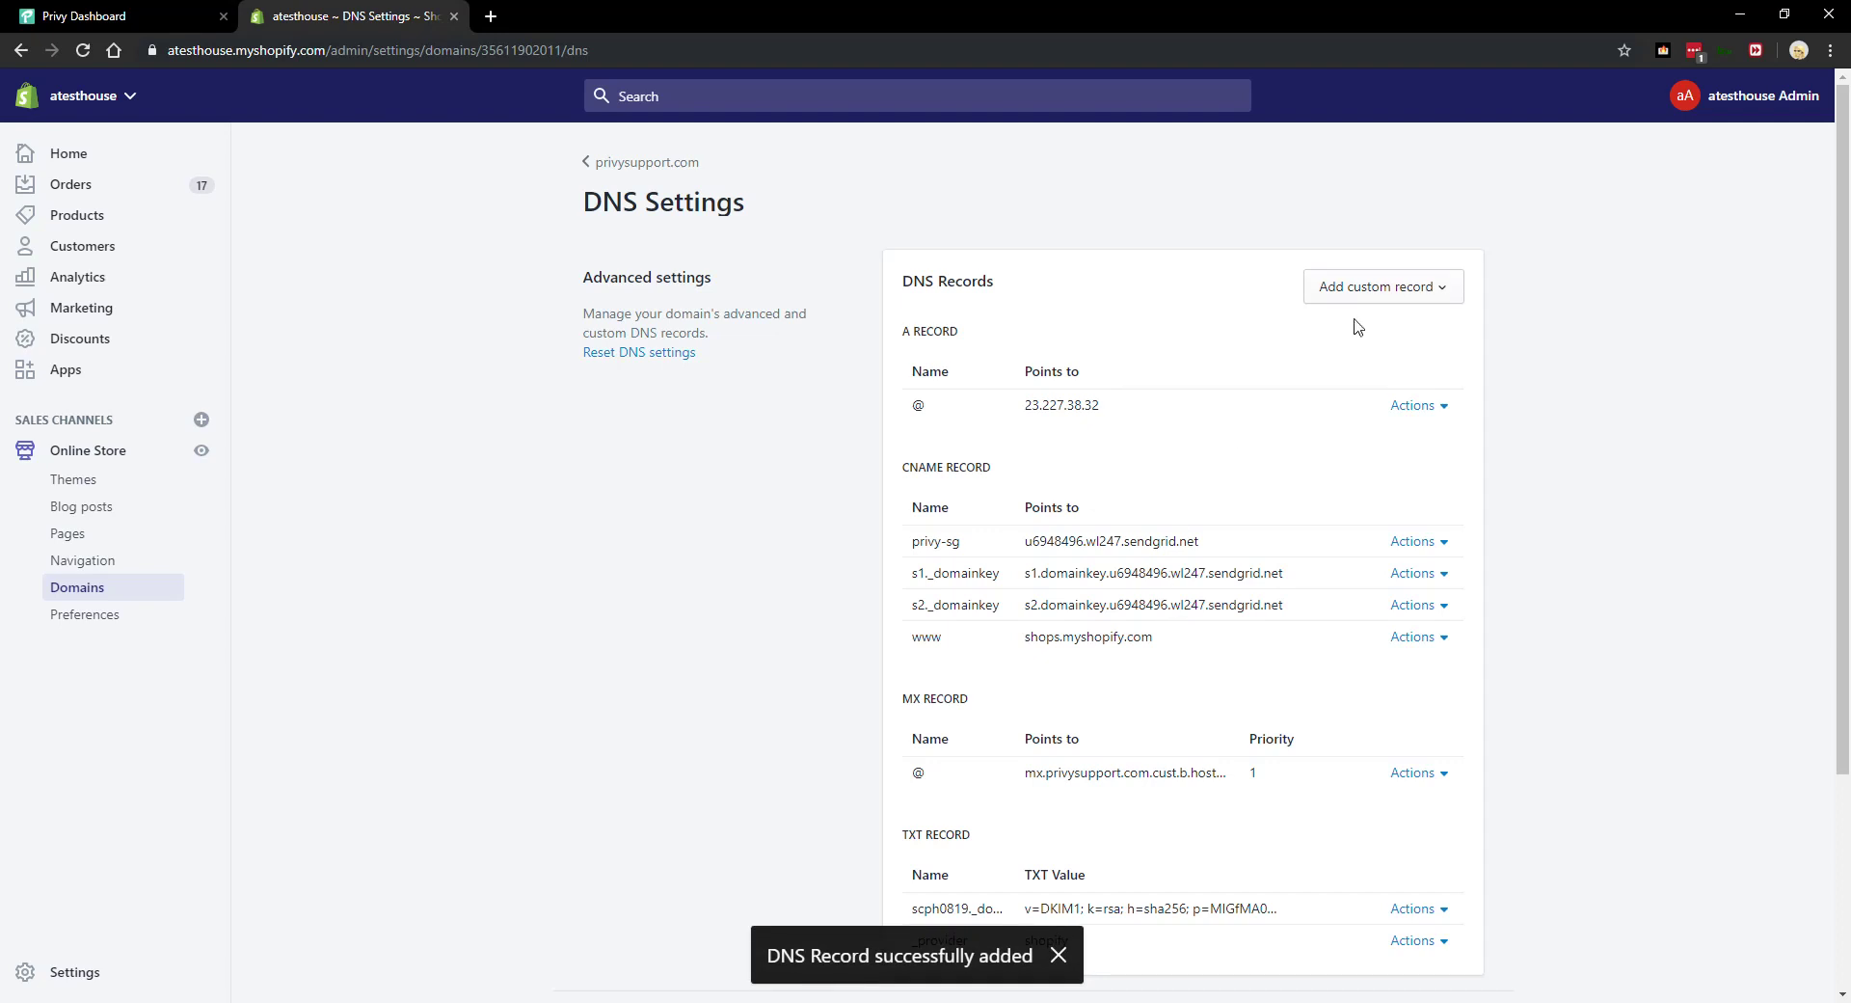
# Start a custom TXT record in Shopify and name it privy._verification, copied from the last TXT record's host in Privy.
pyautogui.click(1373, 294)
pyautogui.click(1358, 442)
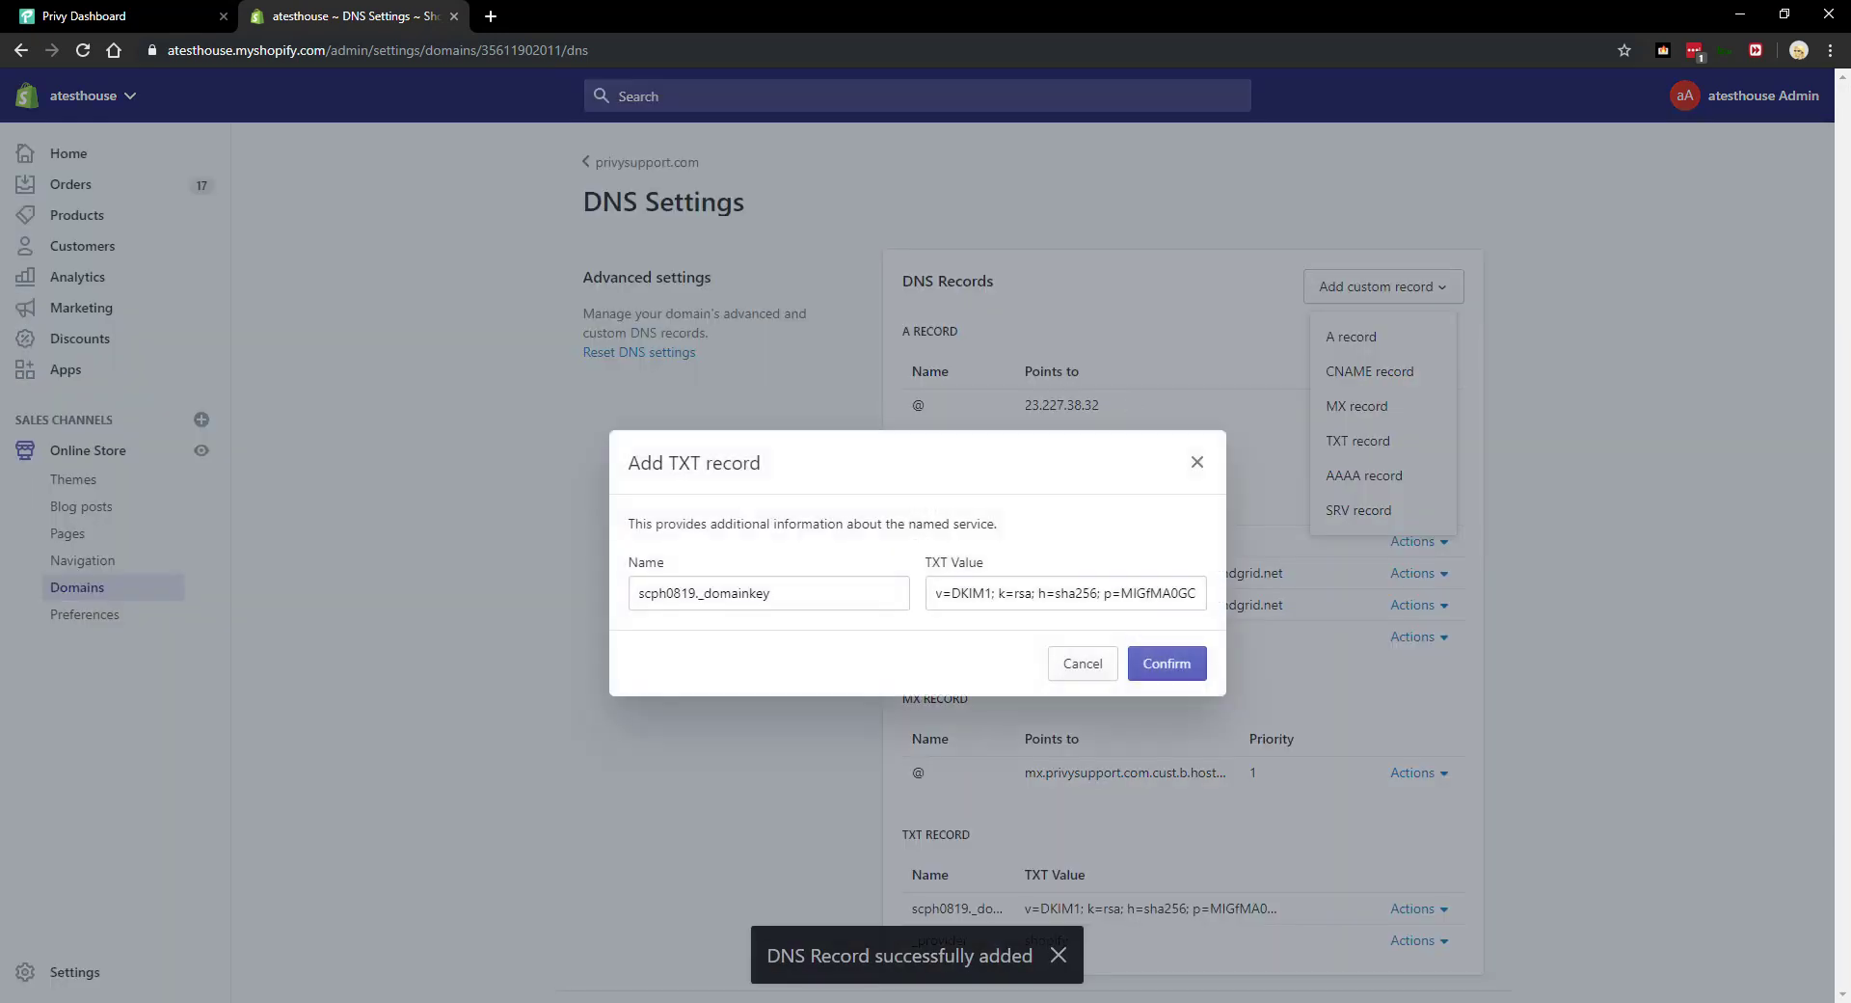
pyautogui.hotkey('ctrl', '1')
pyautogui.moveTo(488, 802); pyautogui.dragTo(611, 802)
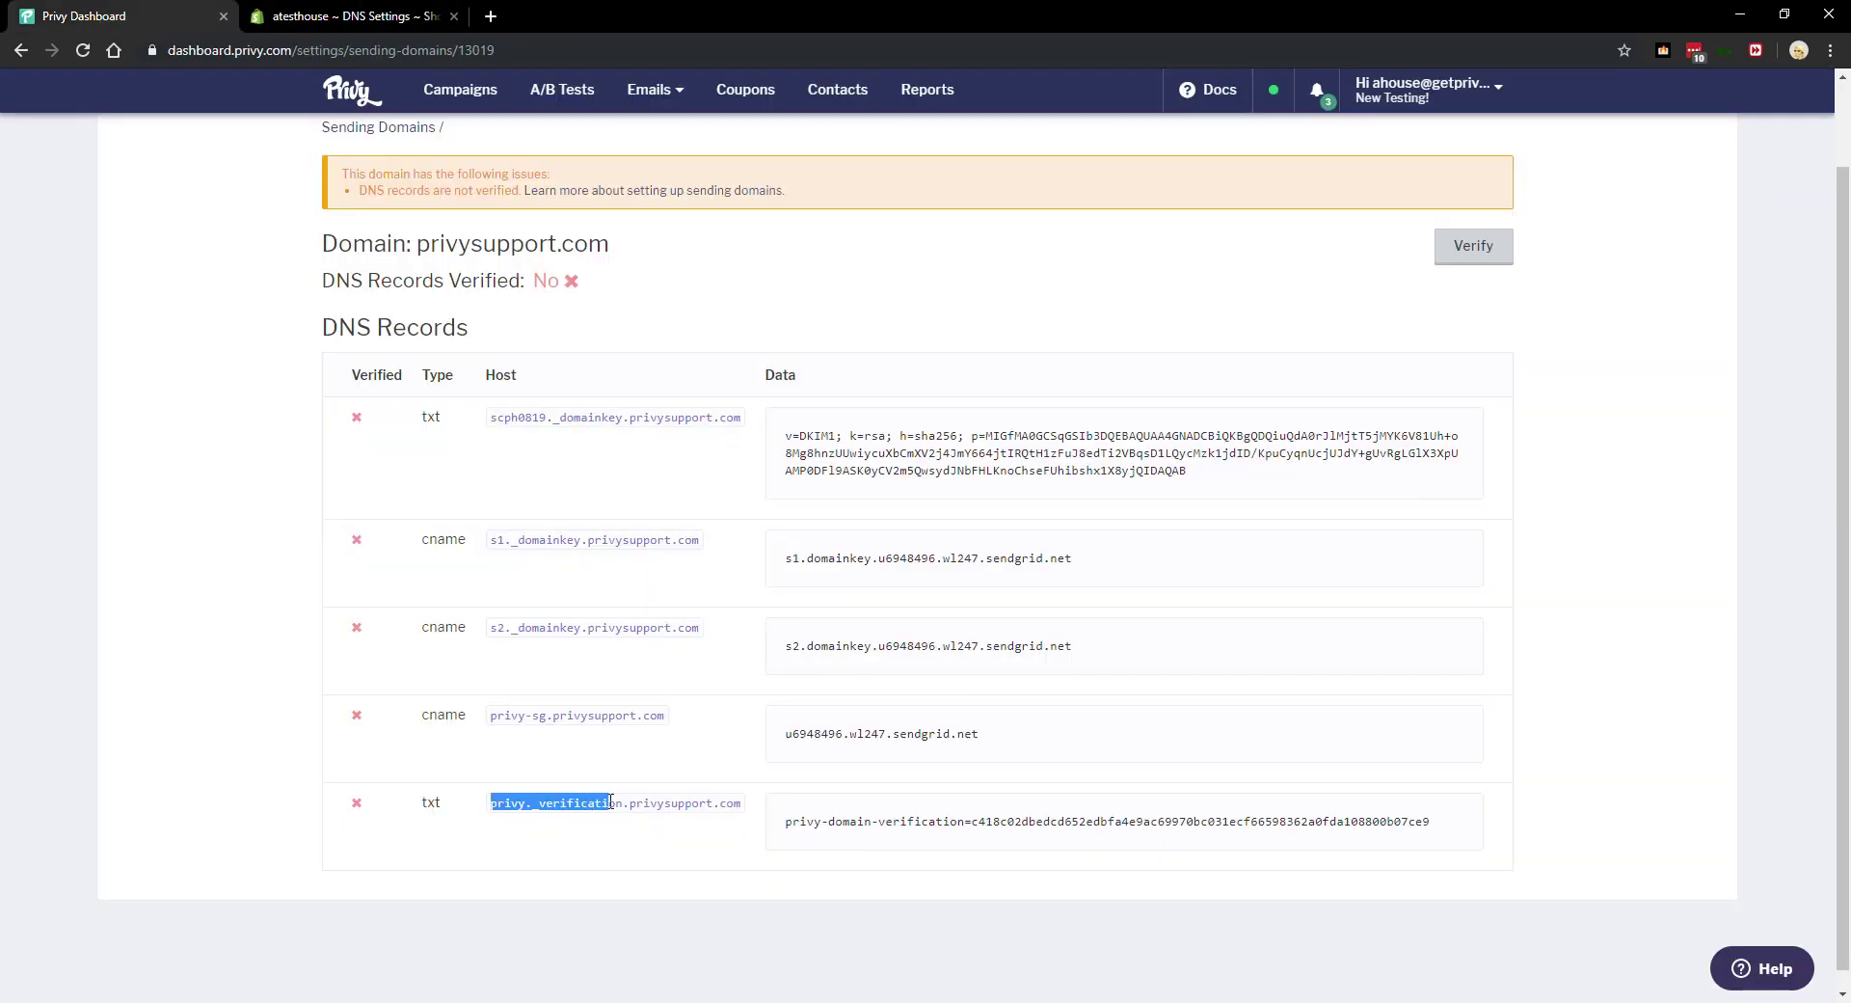
pyautogui.hotkey('ctrl', 'c')
pyautogui.hotkey('ctrl', '2')
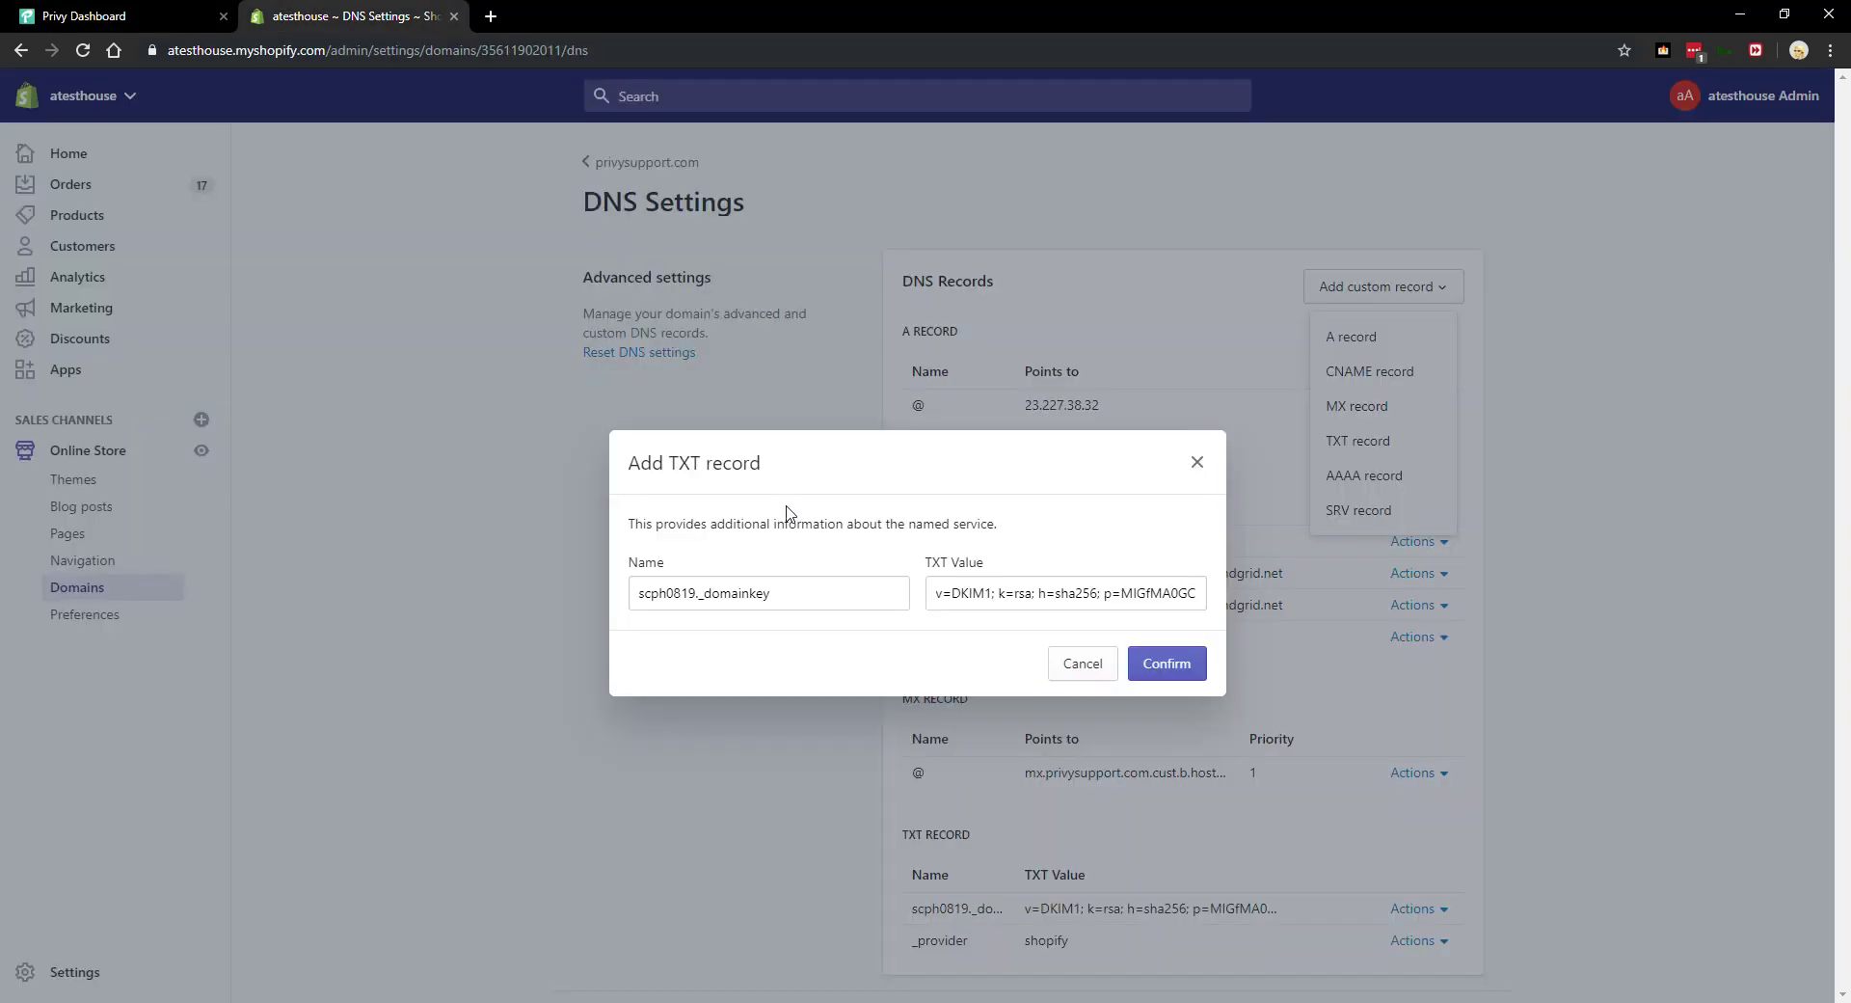
pyautogui.tripleClick(826, 595)
pyautogui.hotkey('ctrl', 'v')
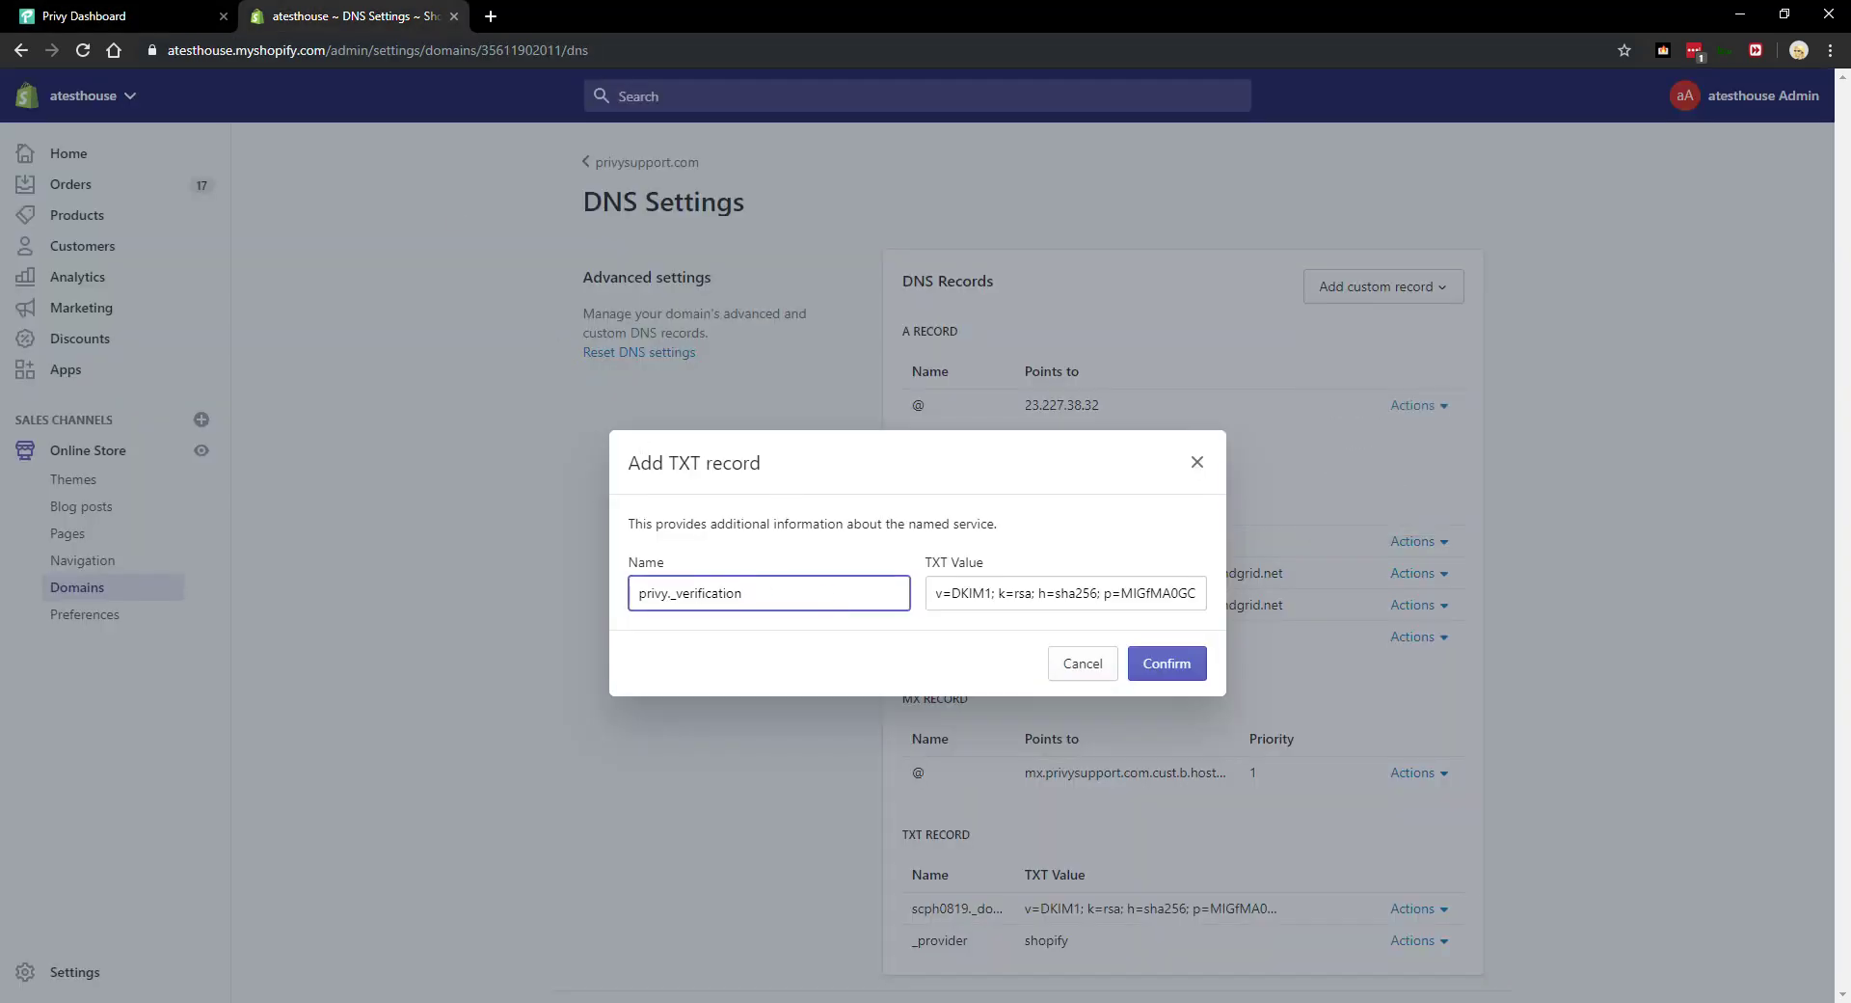
# Copy the domain verification token from Privy, replace the privy._verification record's TXT value with it in Shopify, and confirm the record.
pyautogui.hotkey('ctrl', '1')
pyautogui.moveTo(784, 826); pyautogui.dragTo(1423, 842)
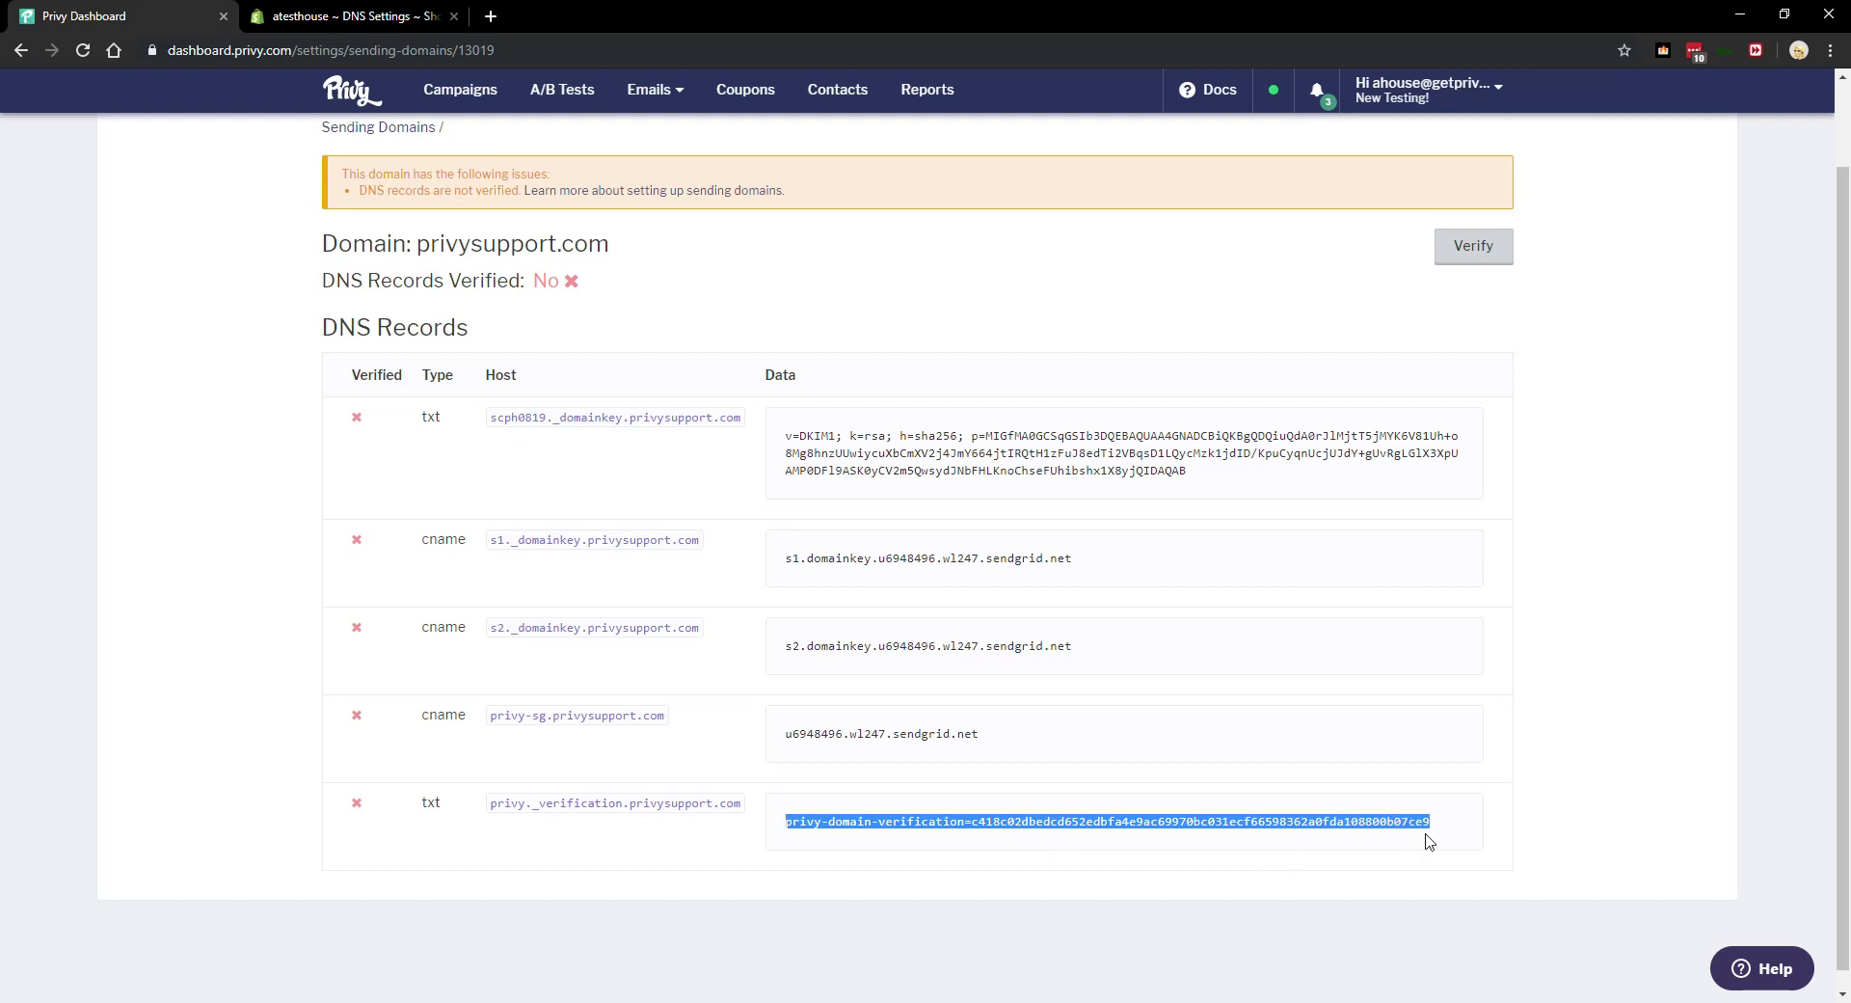
pyautogui.hotkey('ctrl', 'c')
pyautogui.hotkey('ctrl', '2')
pyautogui.tripleClick(1053, 590)
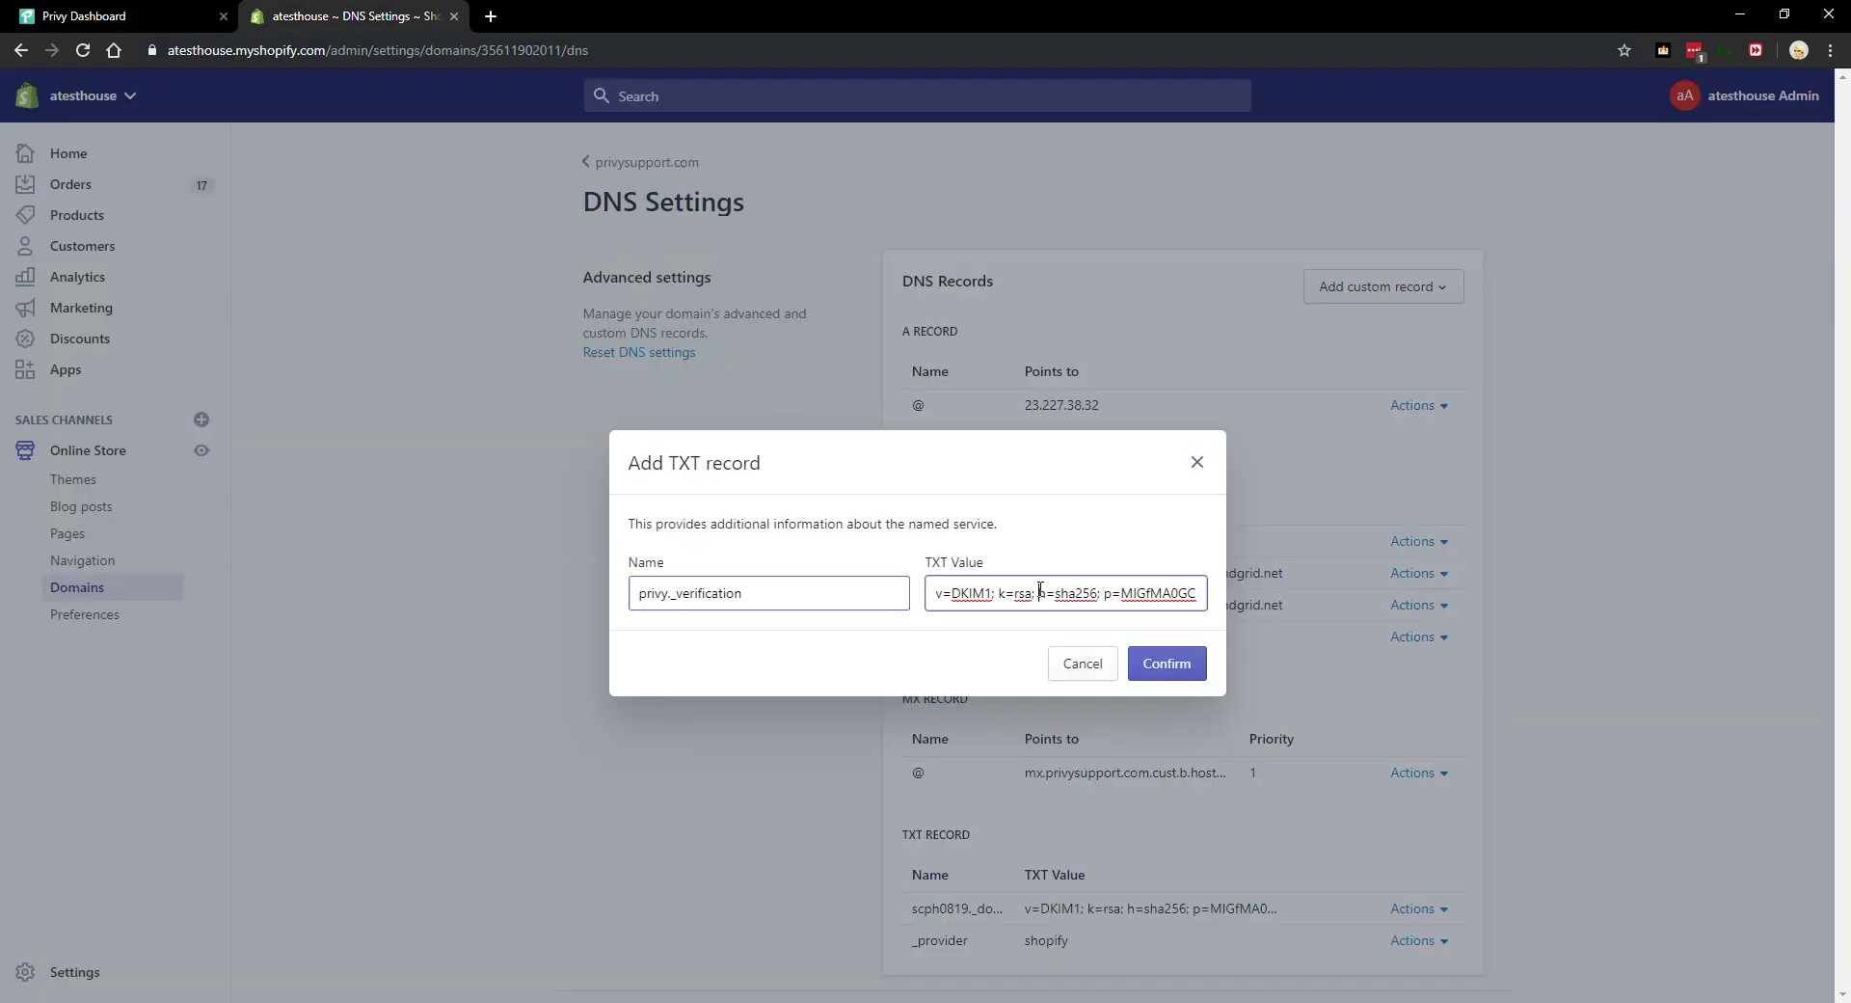
pyautogui.hotkey('ctrl', 'v')
pyautogui.click(1167, 659)
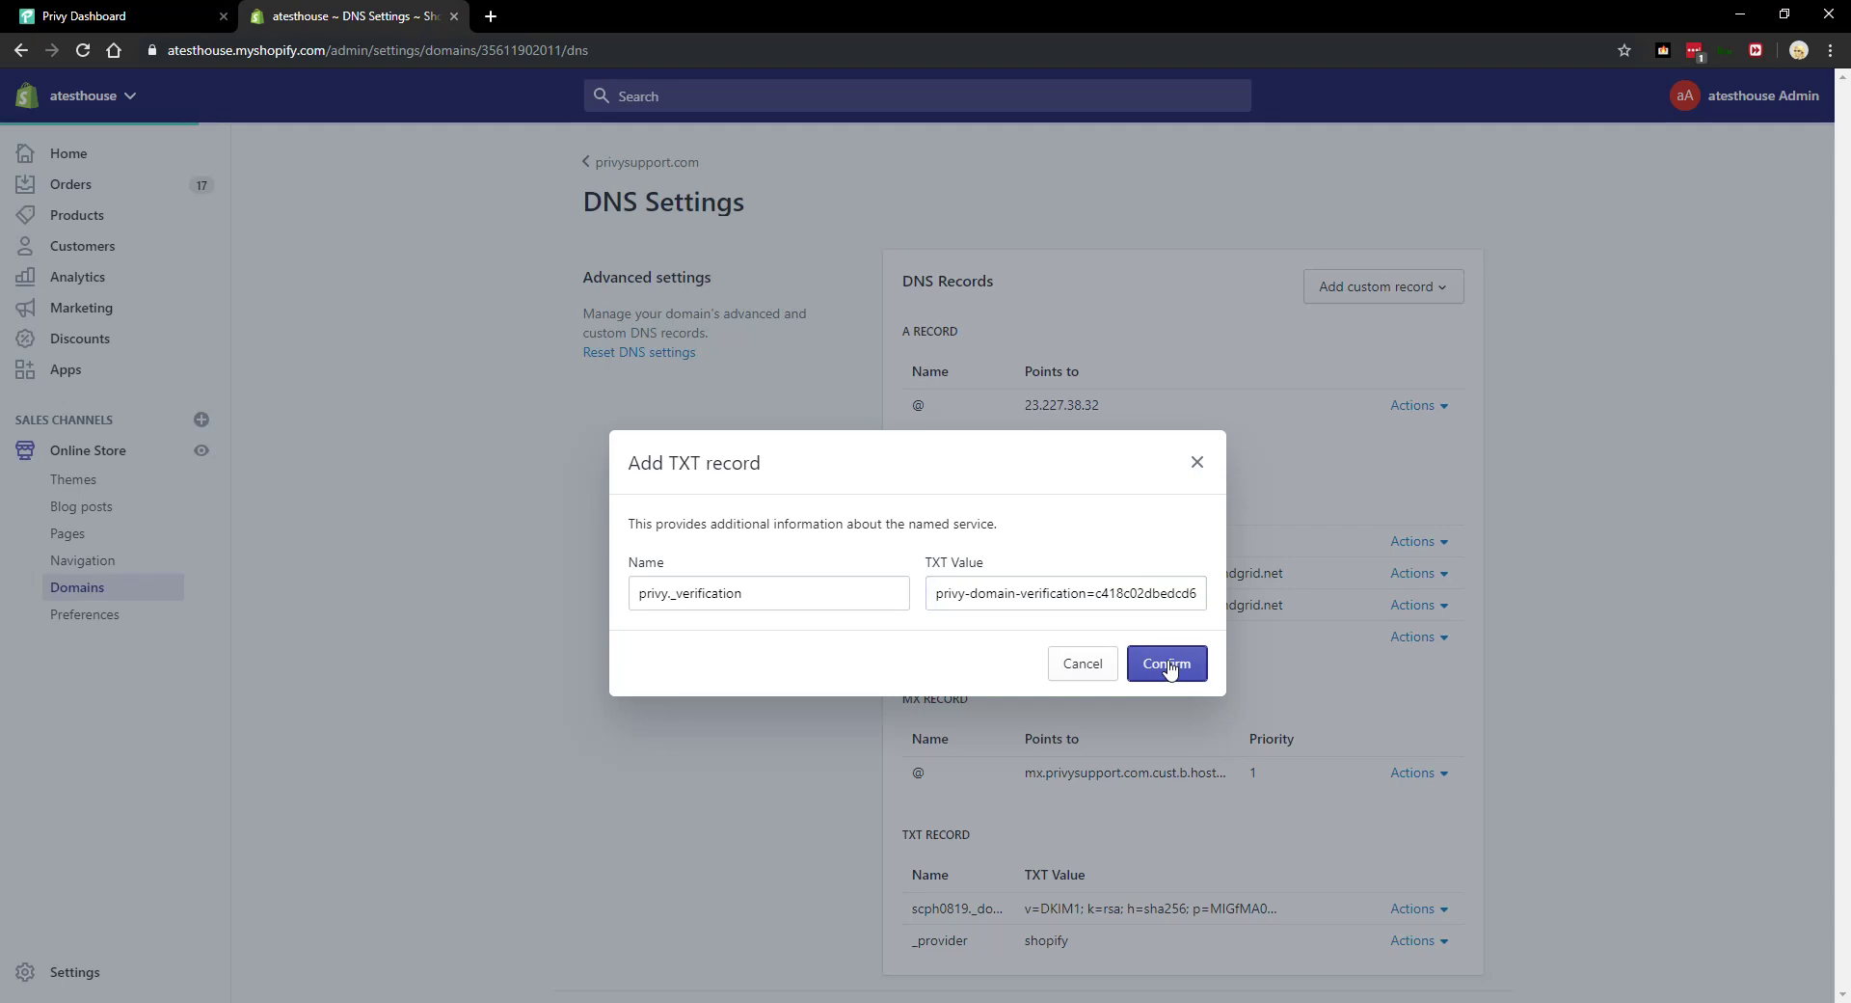
pyautogui.scroll(-2, 794, 661)
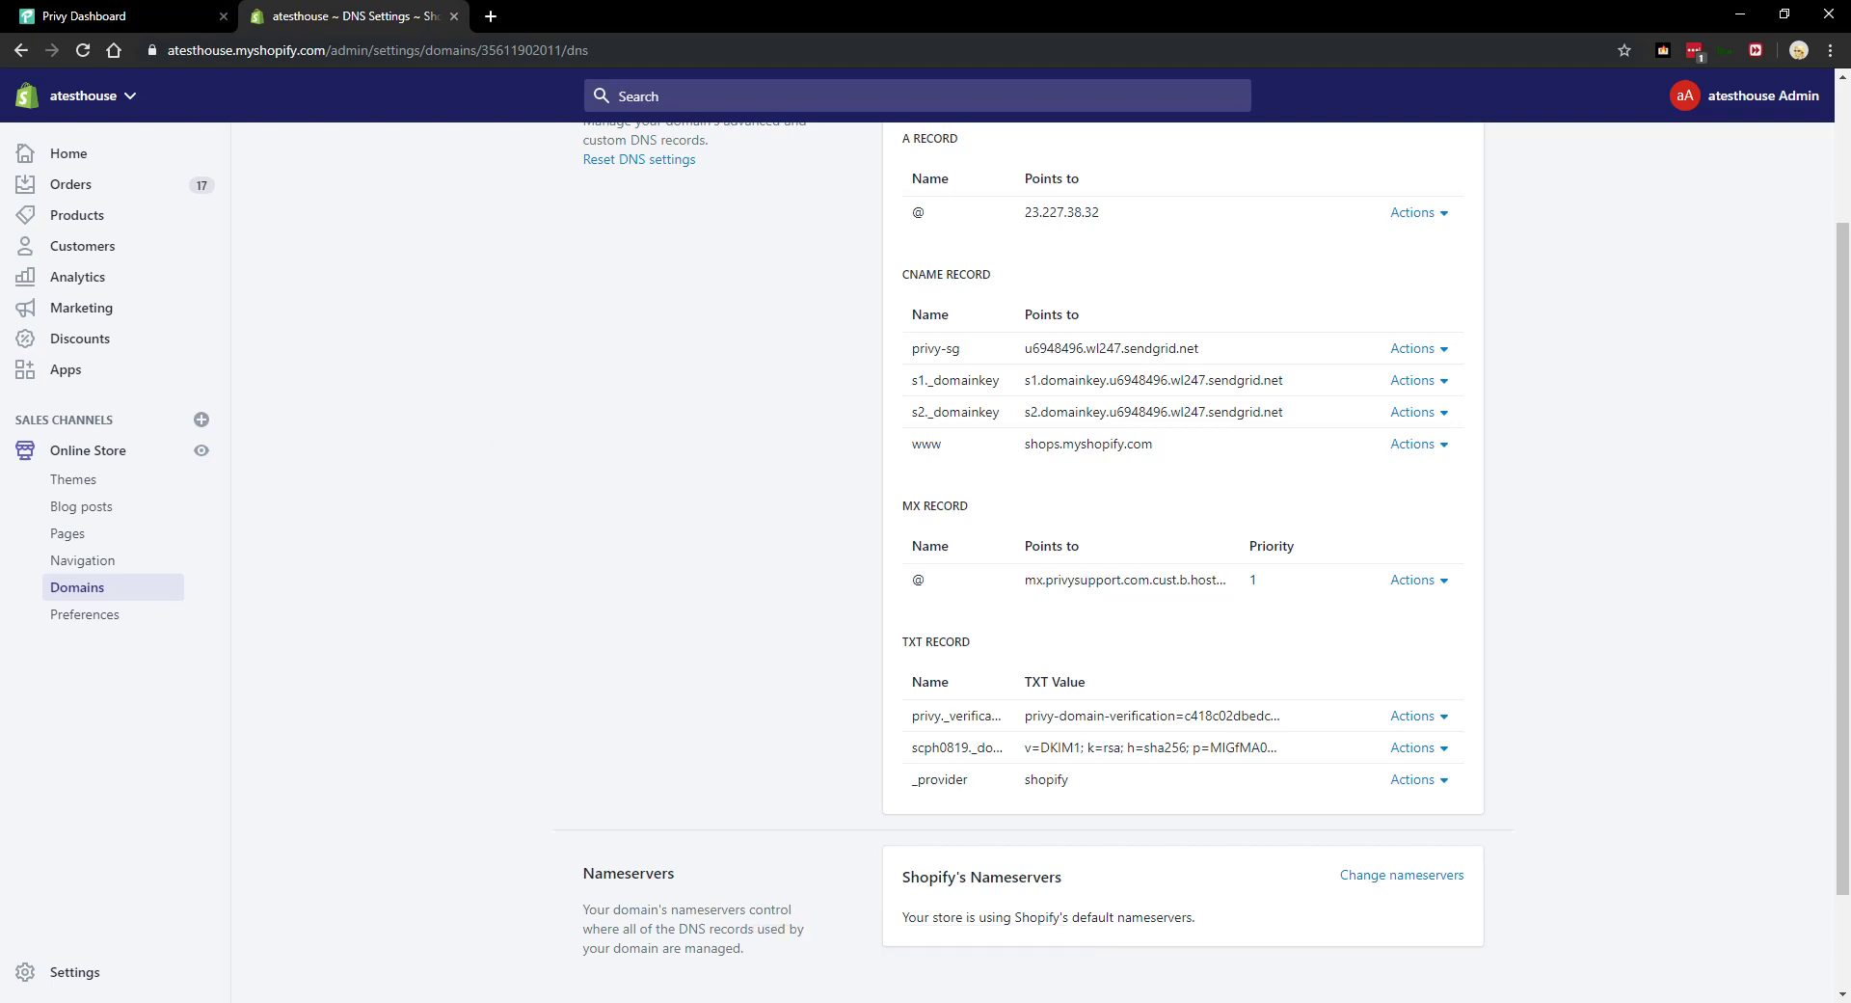
# Switch to Privy and verify the DNS records of privysupport.com, repeating the check until the domain passes.
pyautogui.click(142, 12)
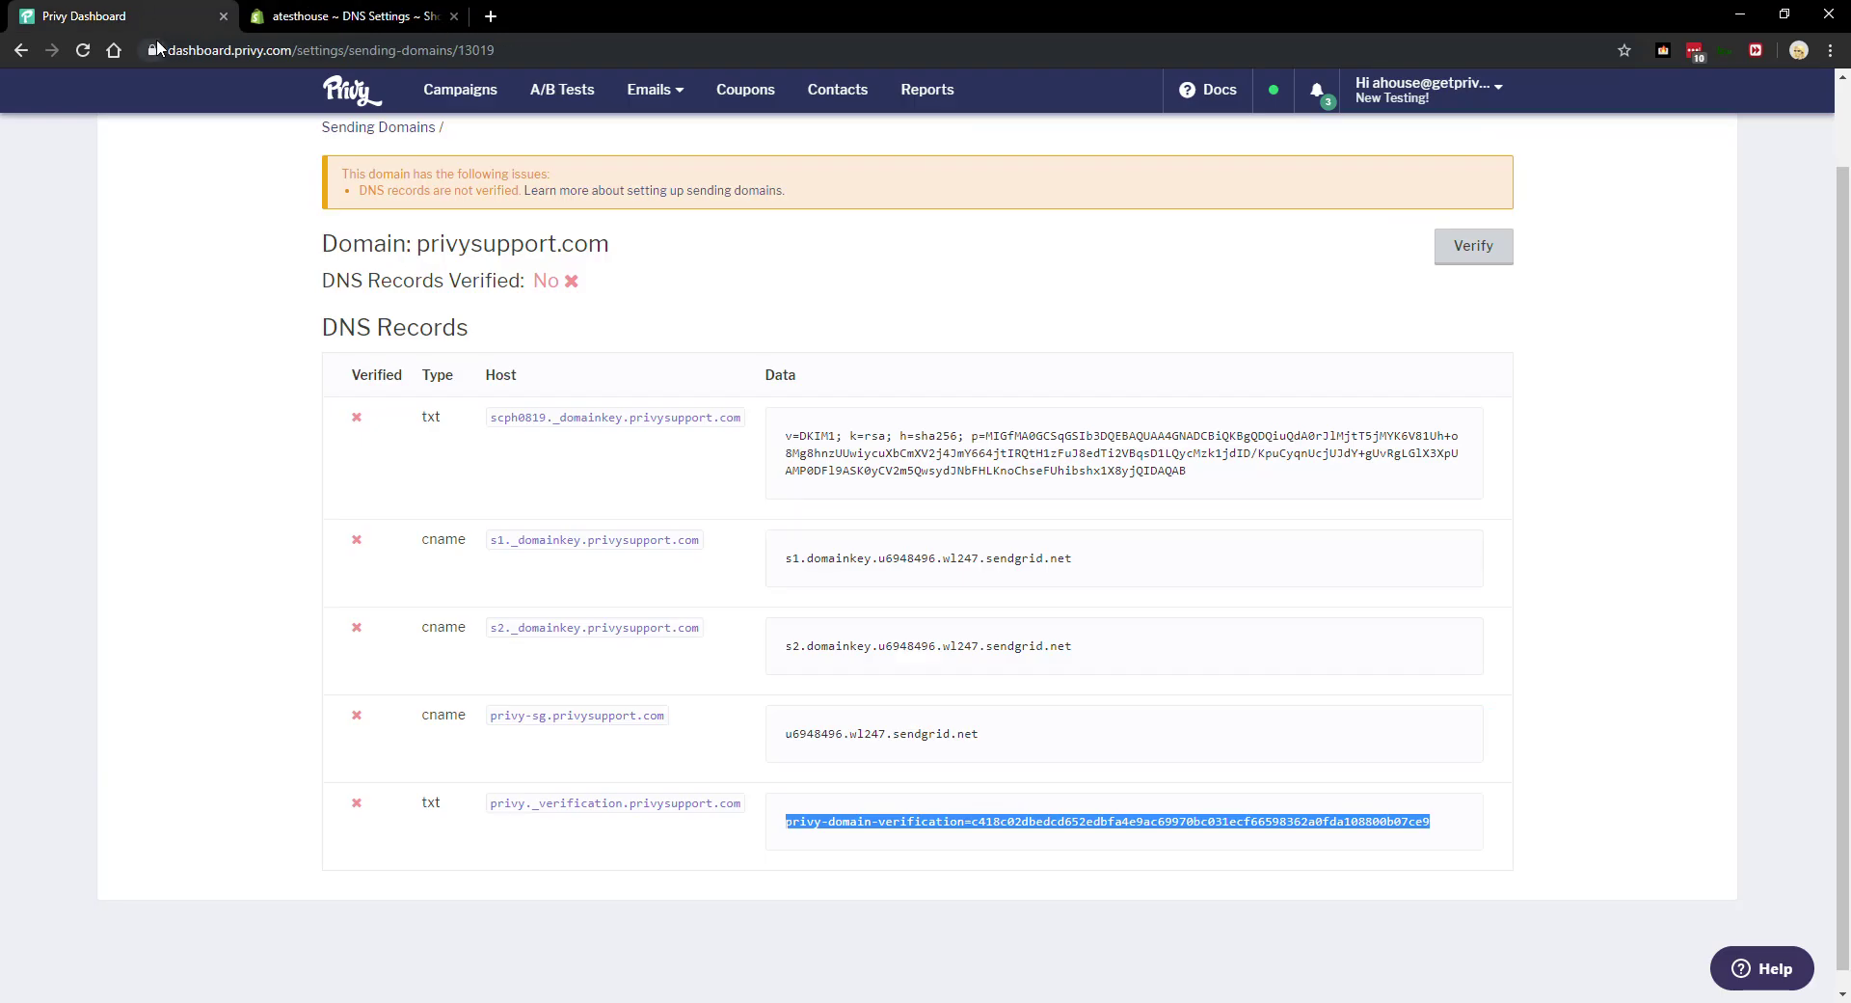
pyautogui.click(967, 430)
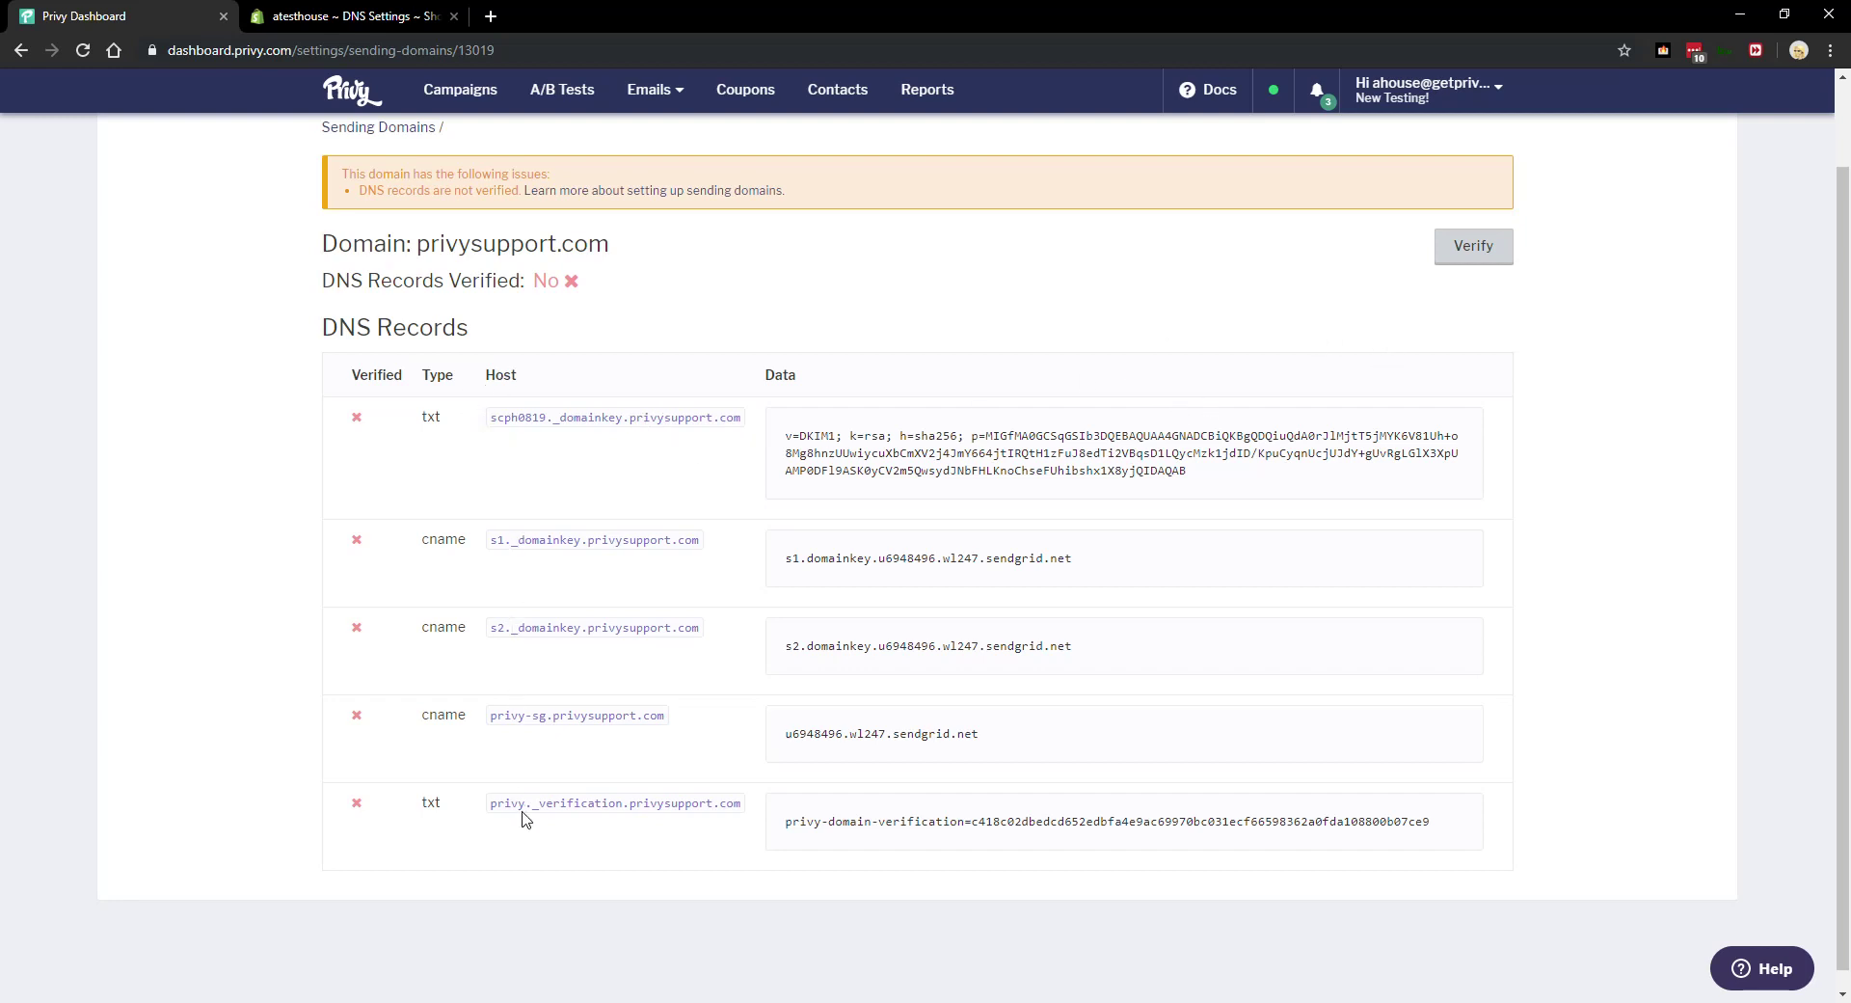
pyautogui.click(1496, 254)
pyautogui.scroll(-1, 992, 446)
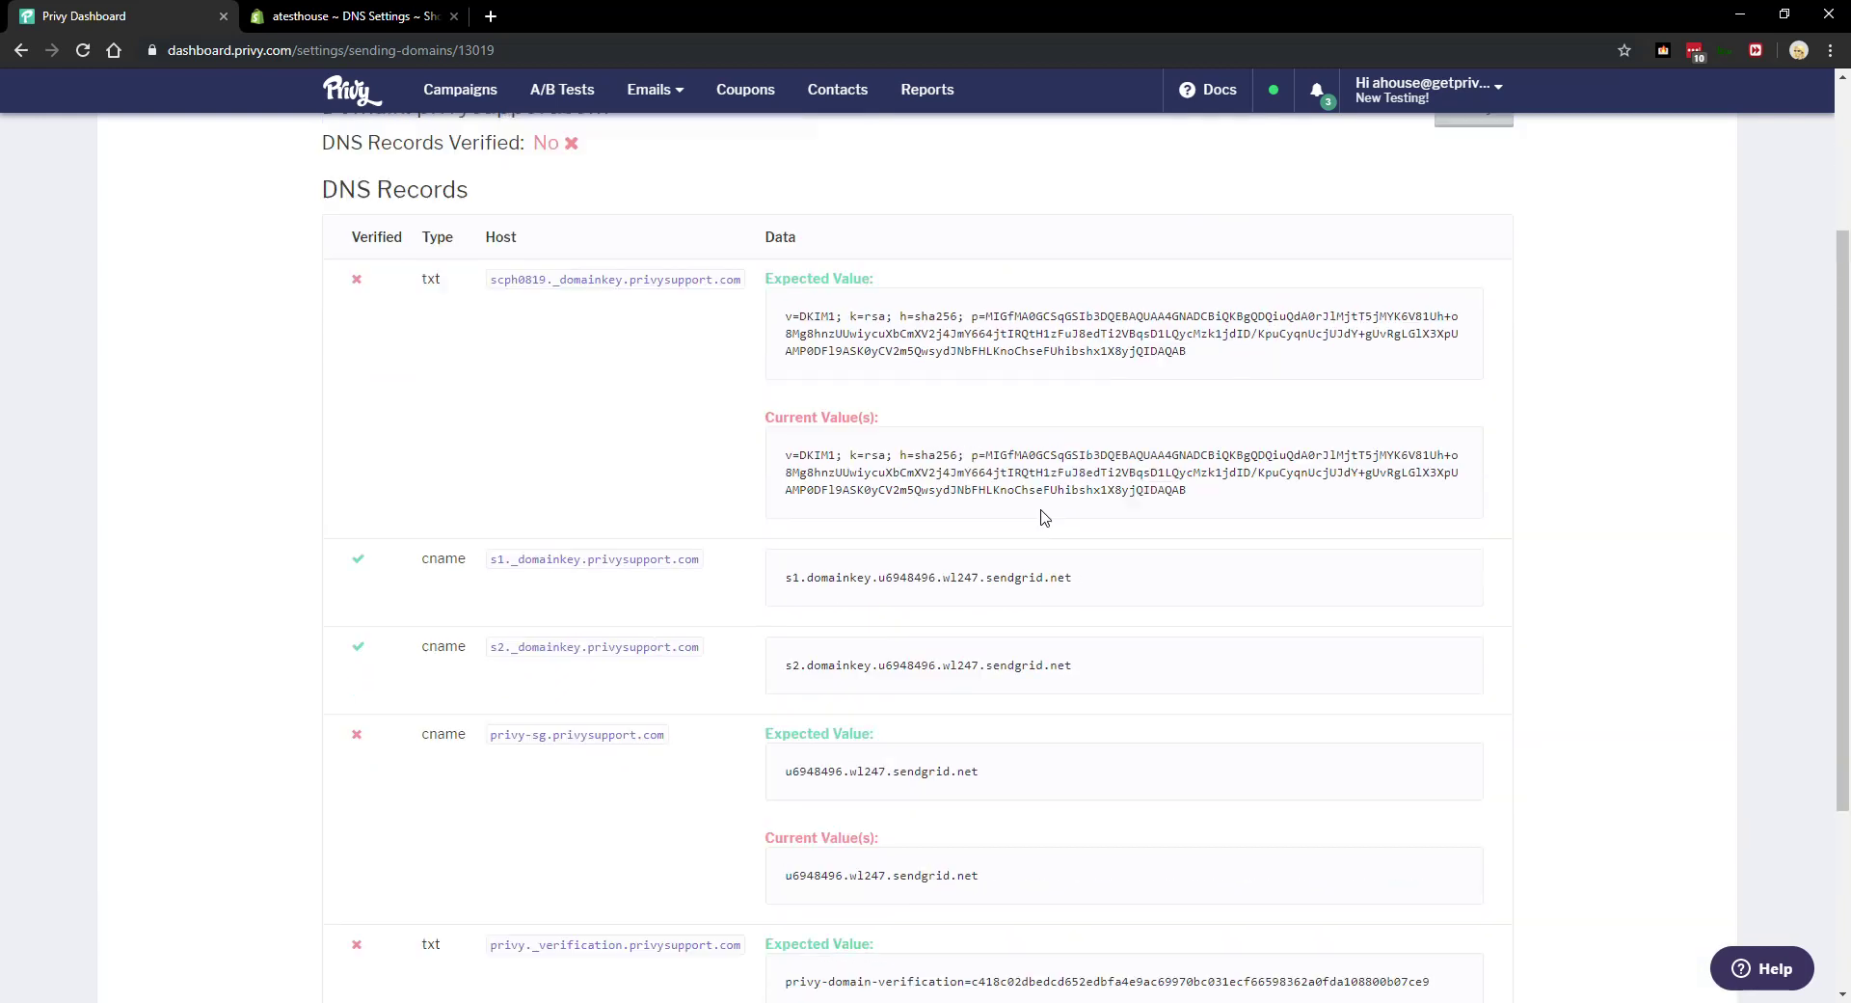
pyautogui.scroll(1, 1042, 518)
pyautogui.click(1490, 152)
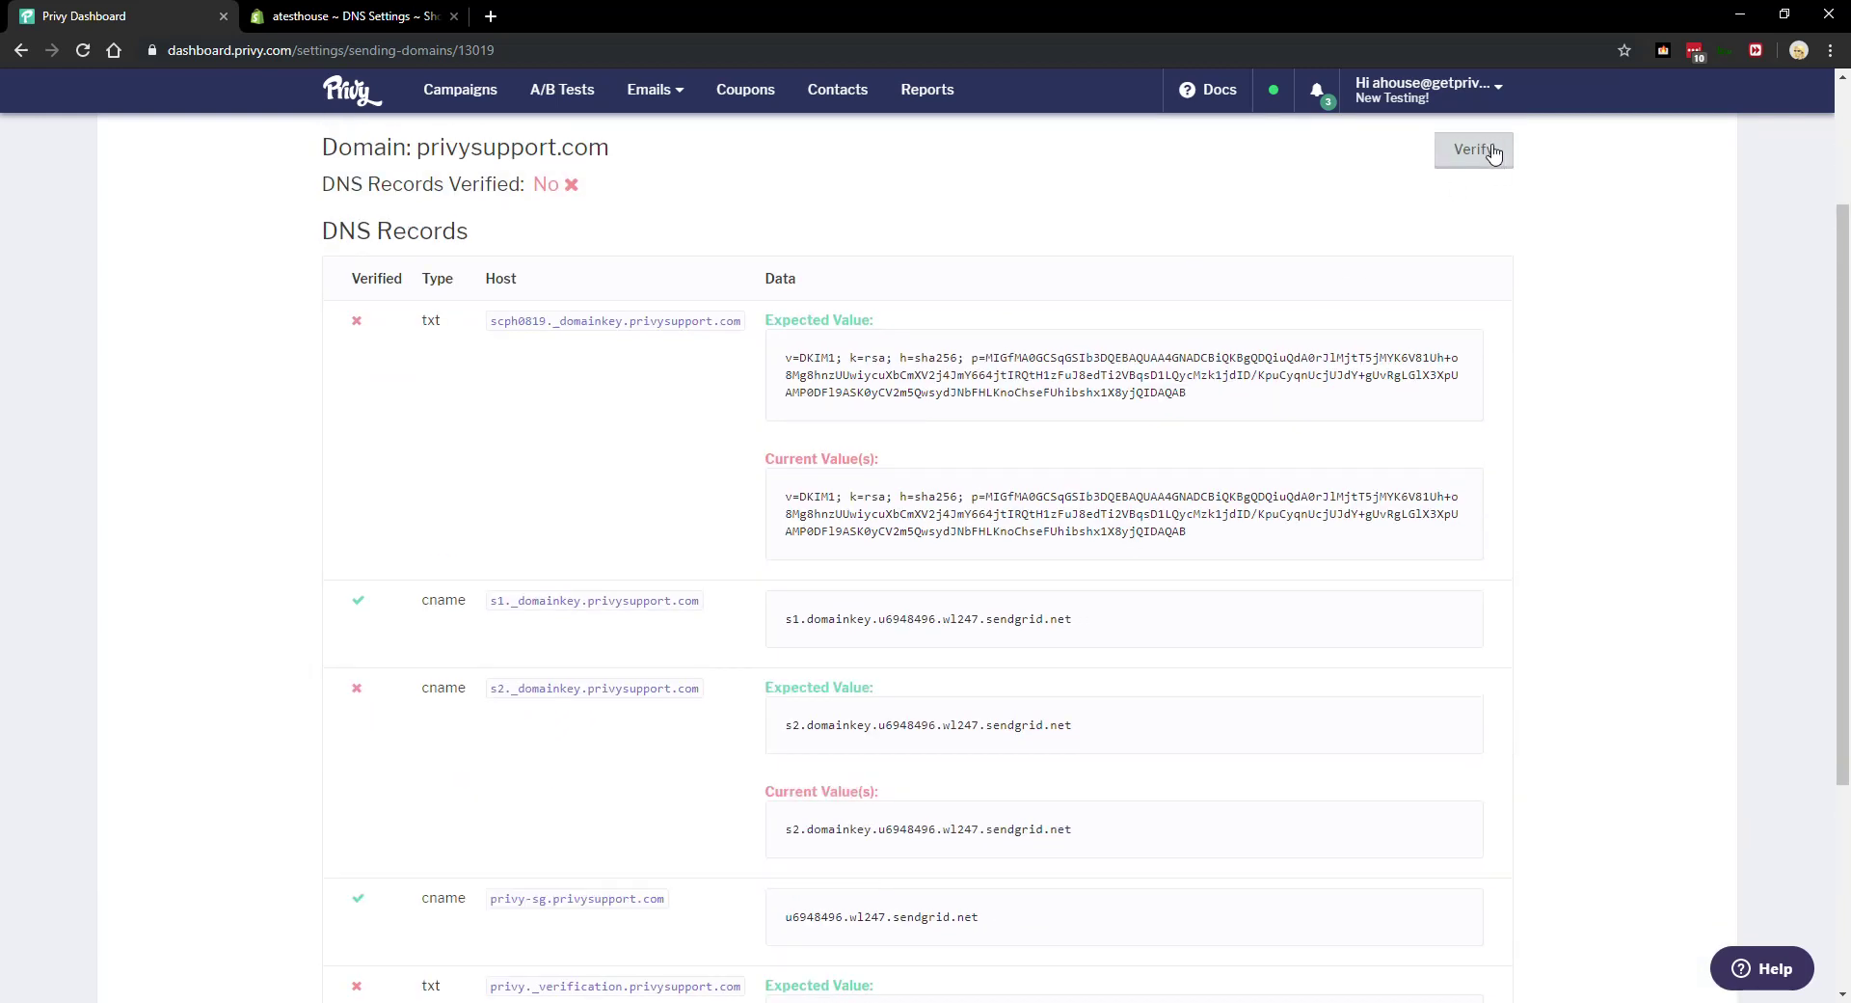
pyautogui.scroll(-1, 1296, 301)
pyautogui.scroll(1, 1314, 301)
pyautogui.click(1467, 159)
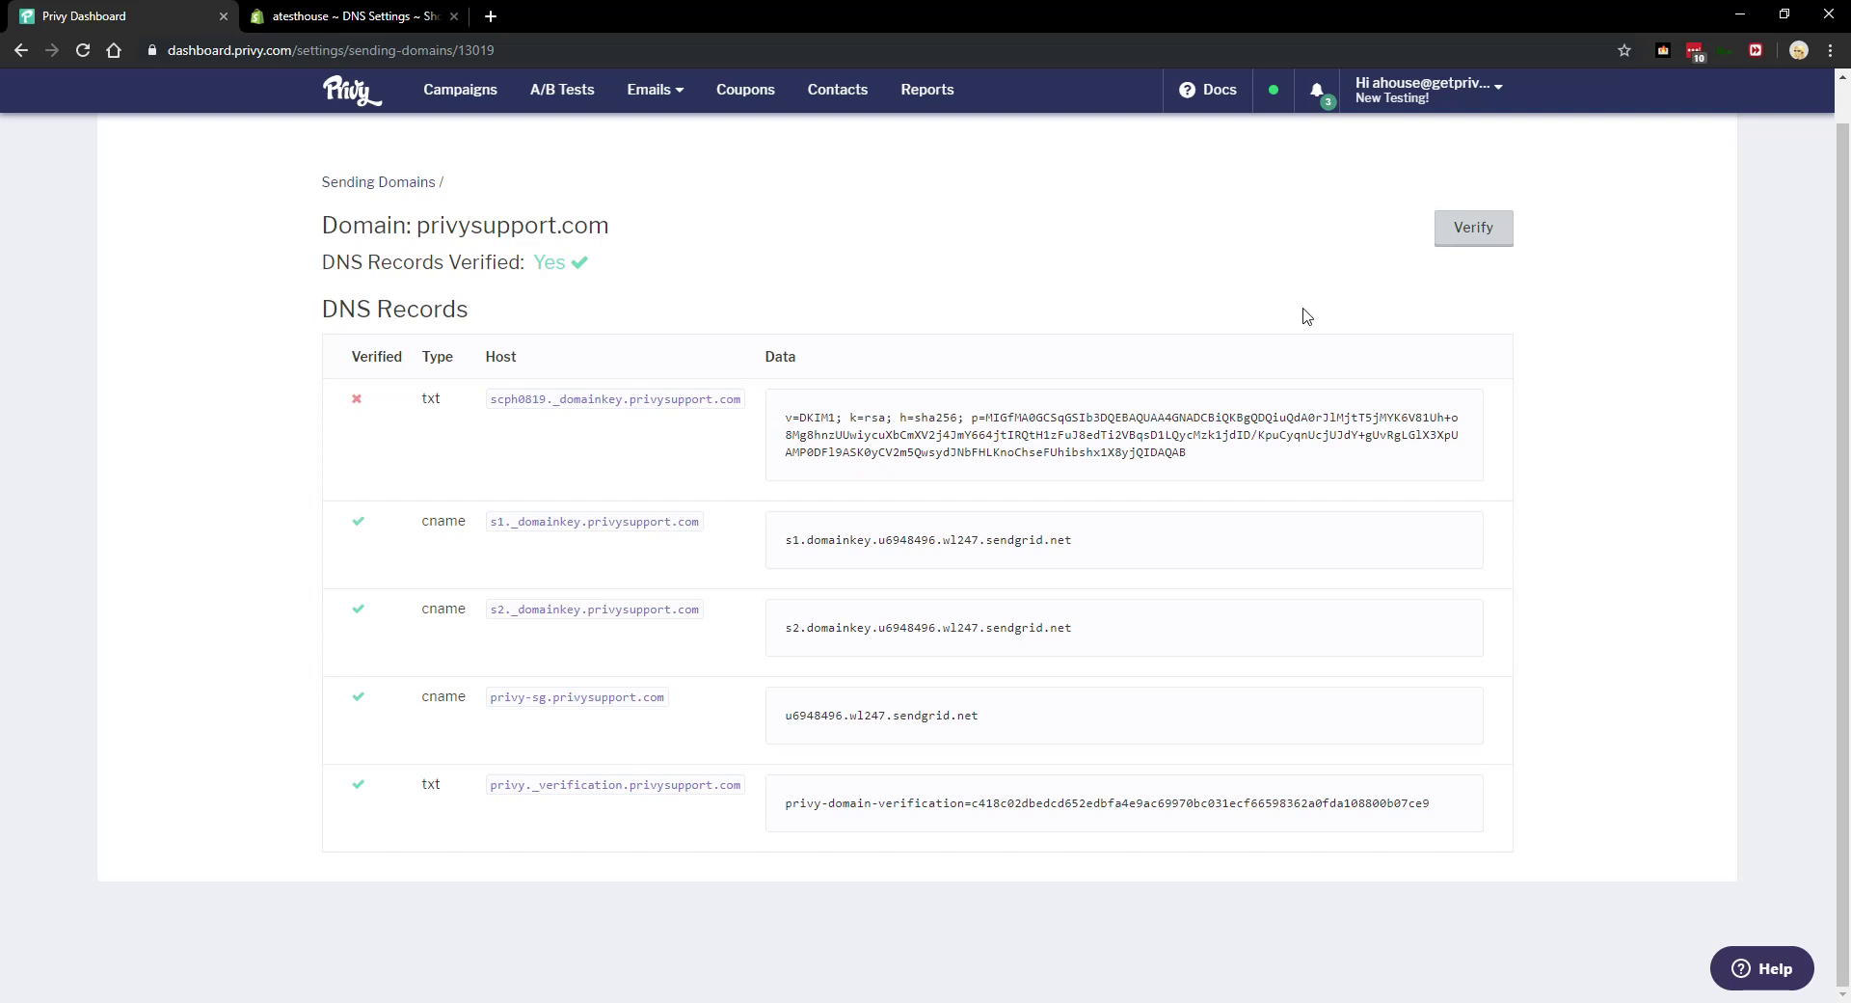
pyautogui.scroll(1, 1306, 314)
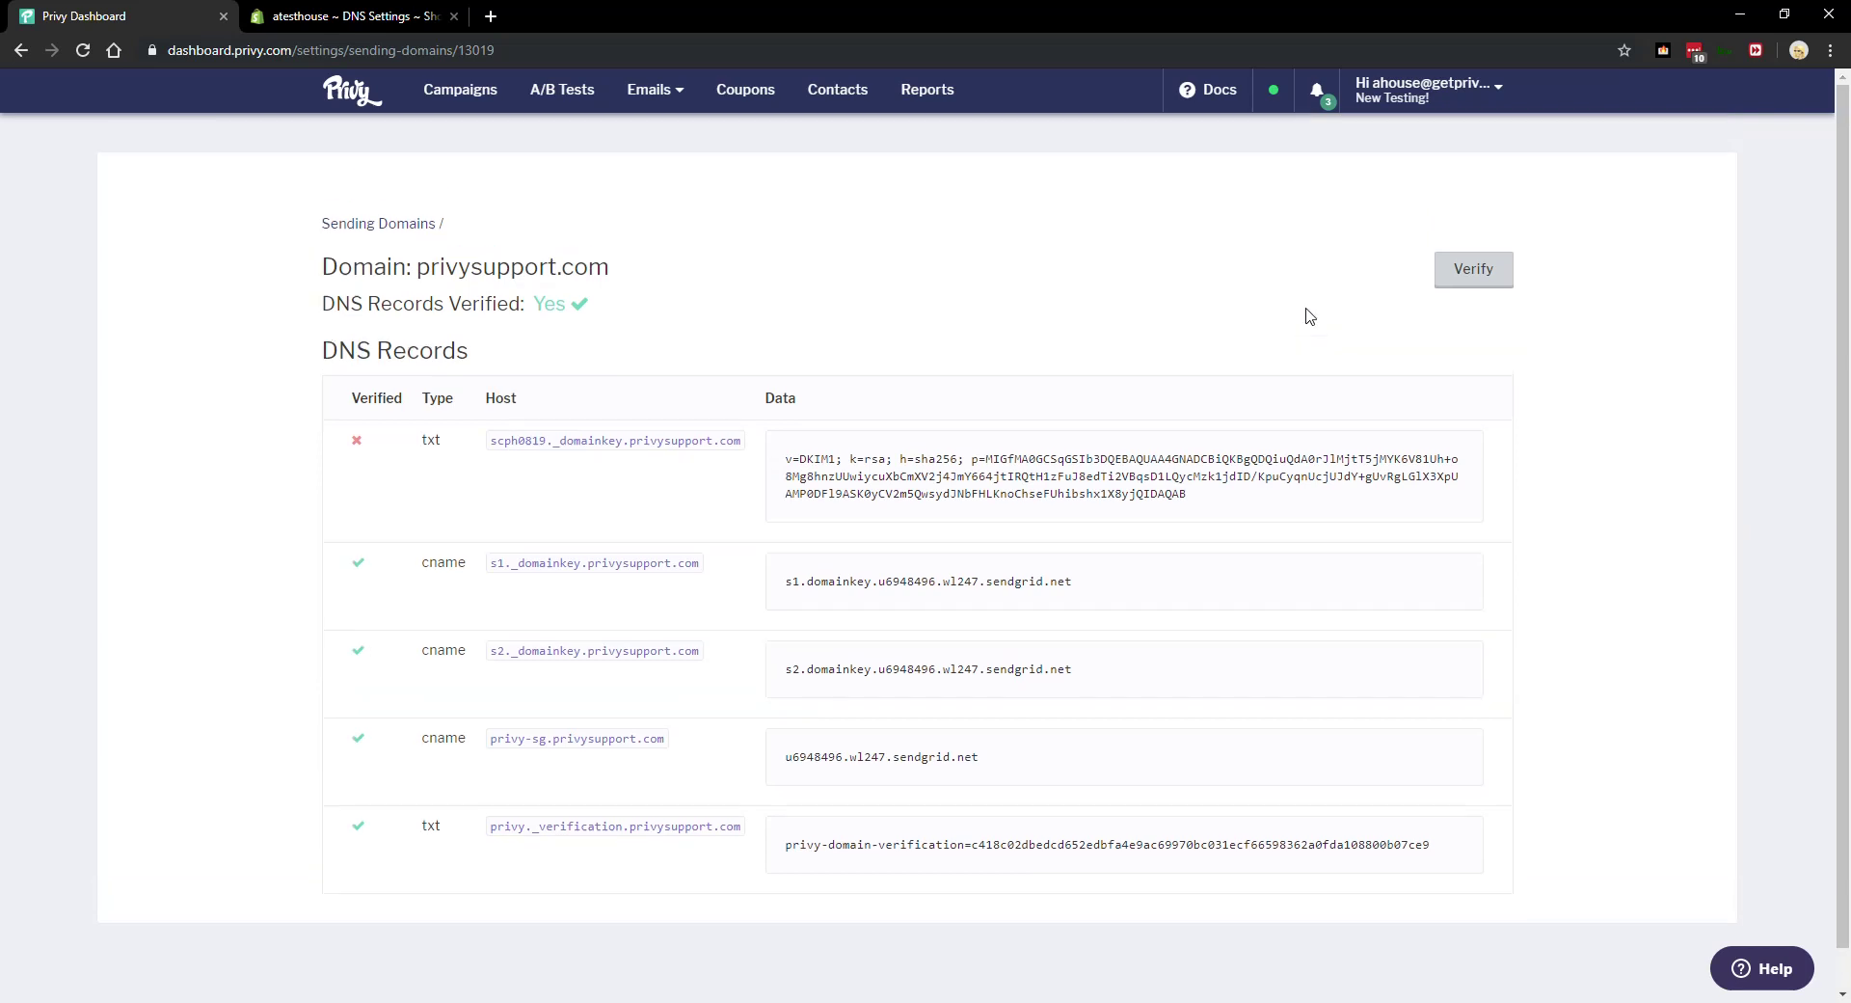
# Open Privy's Sender Options in the account settings and view the domains available for the default From email.
pyautogui.click(1436, 102)
pyautogui.click(1425, 214)
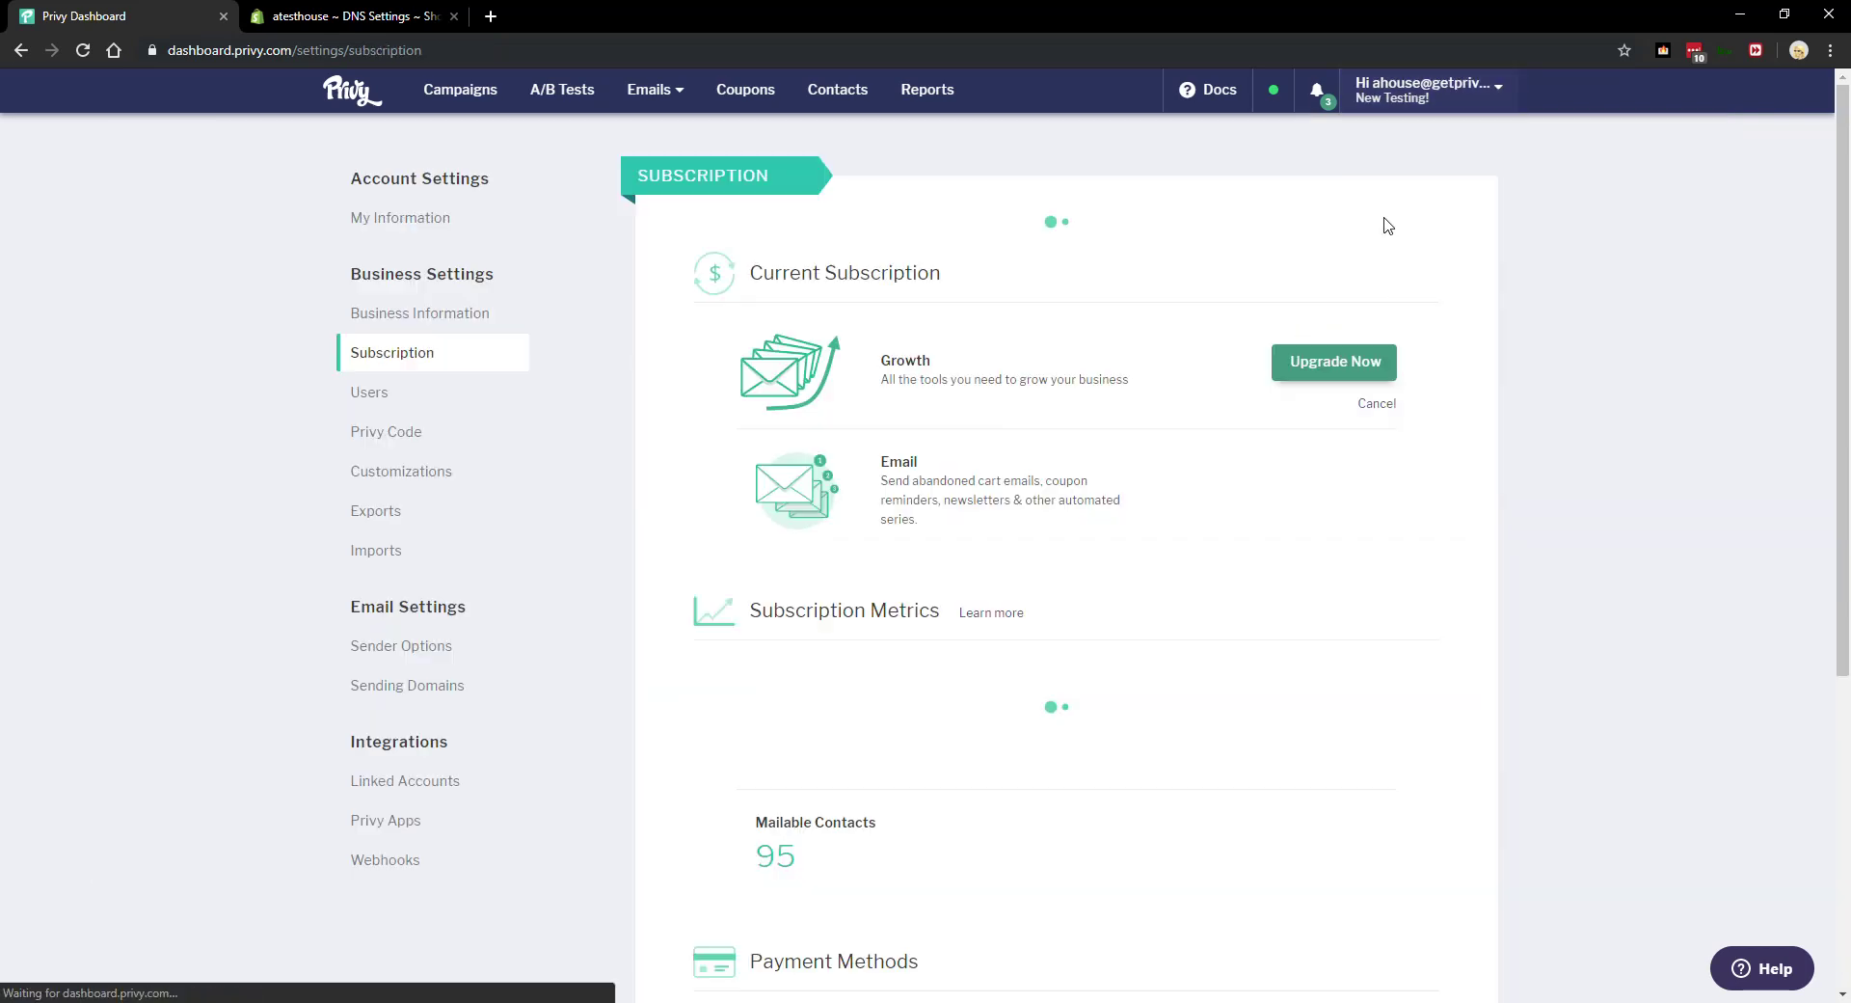
pyautogui.click(440, 651)
pyautogui.click(969, 324)
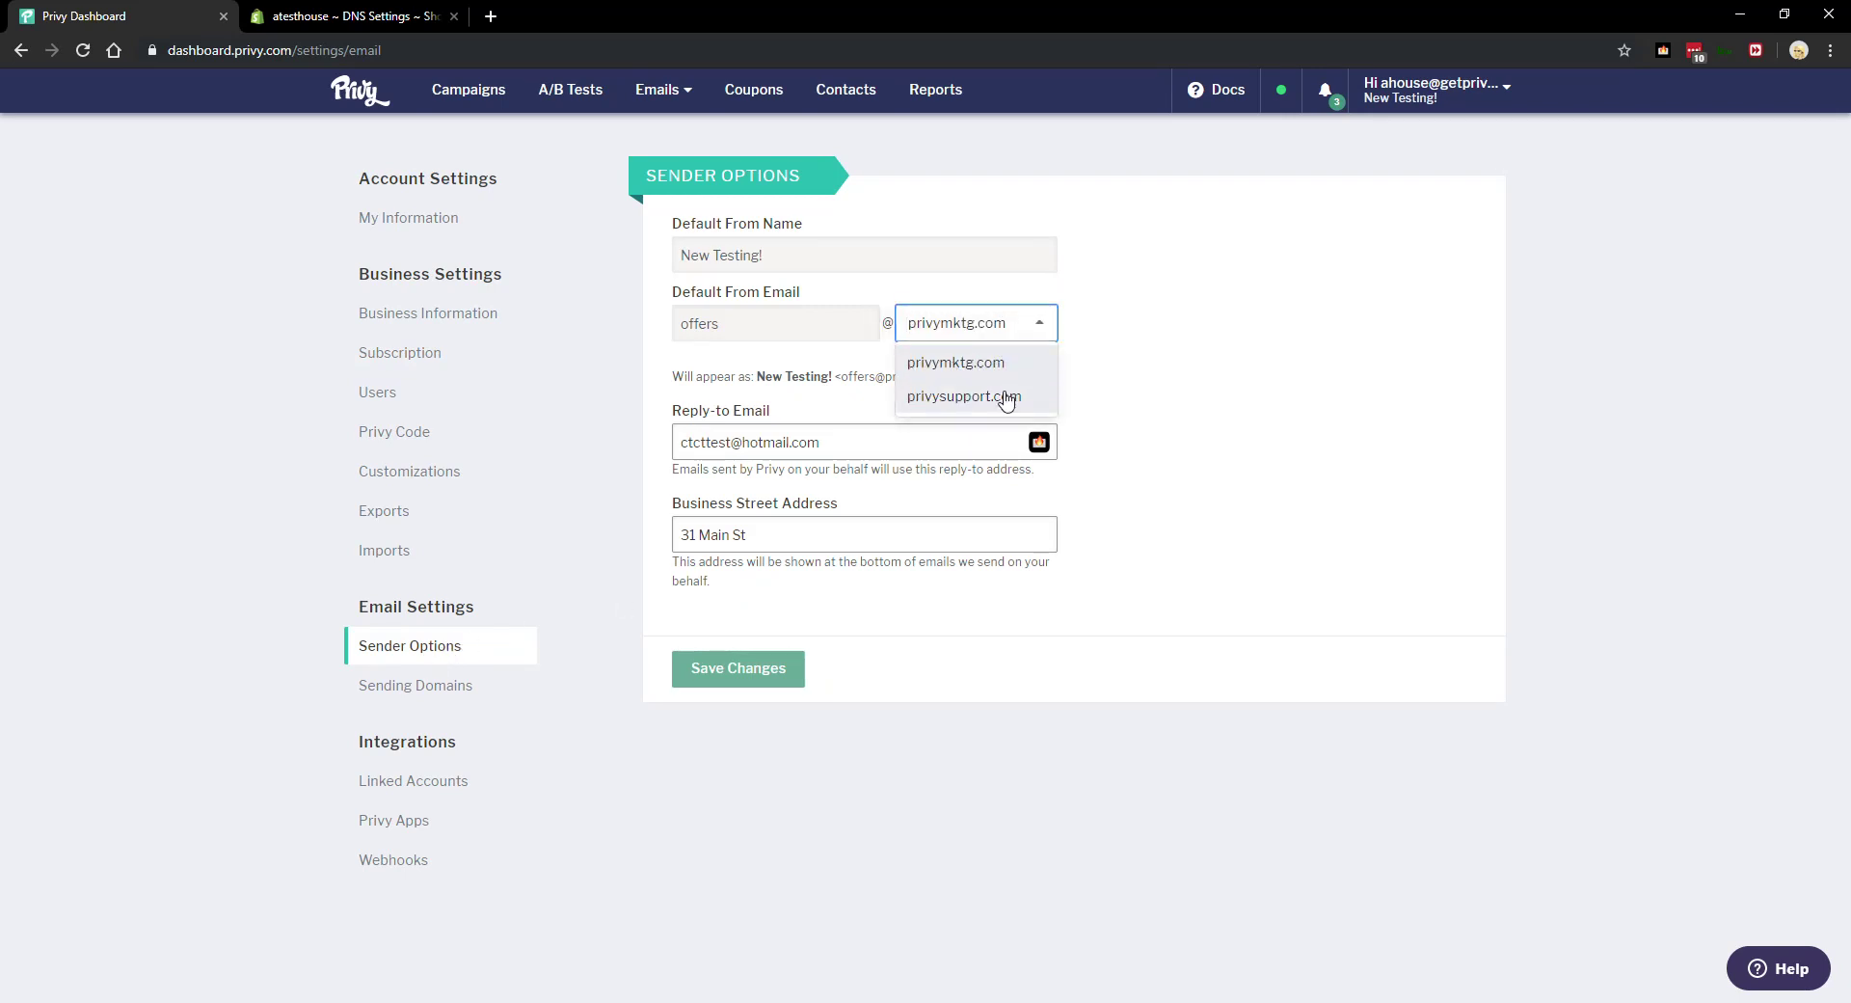
pyautogui.click(1149, 419)
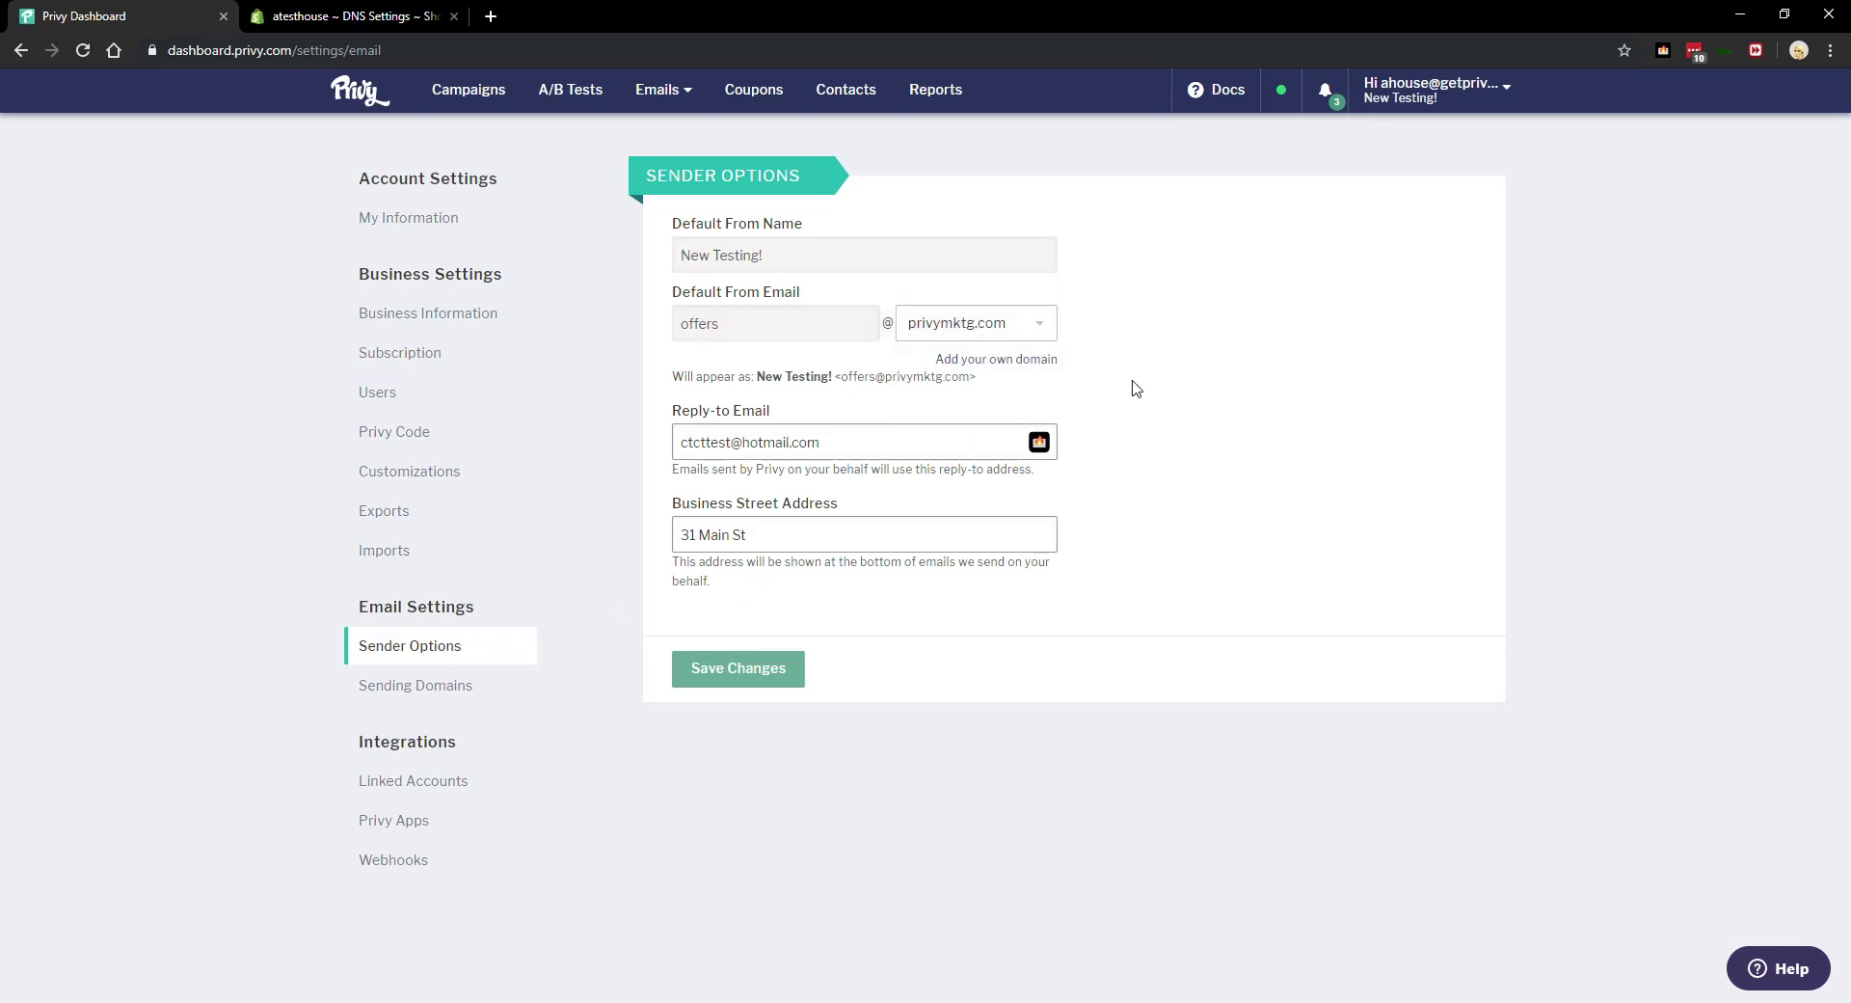